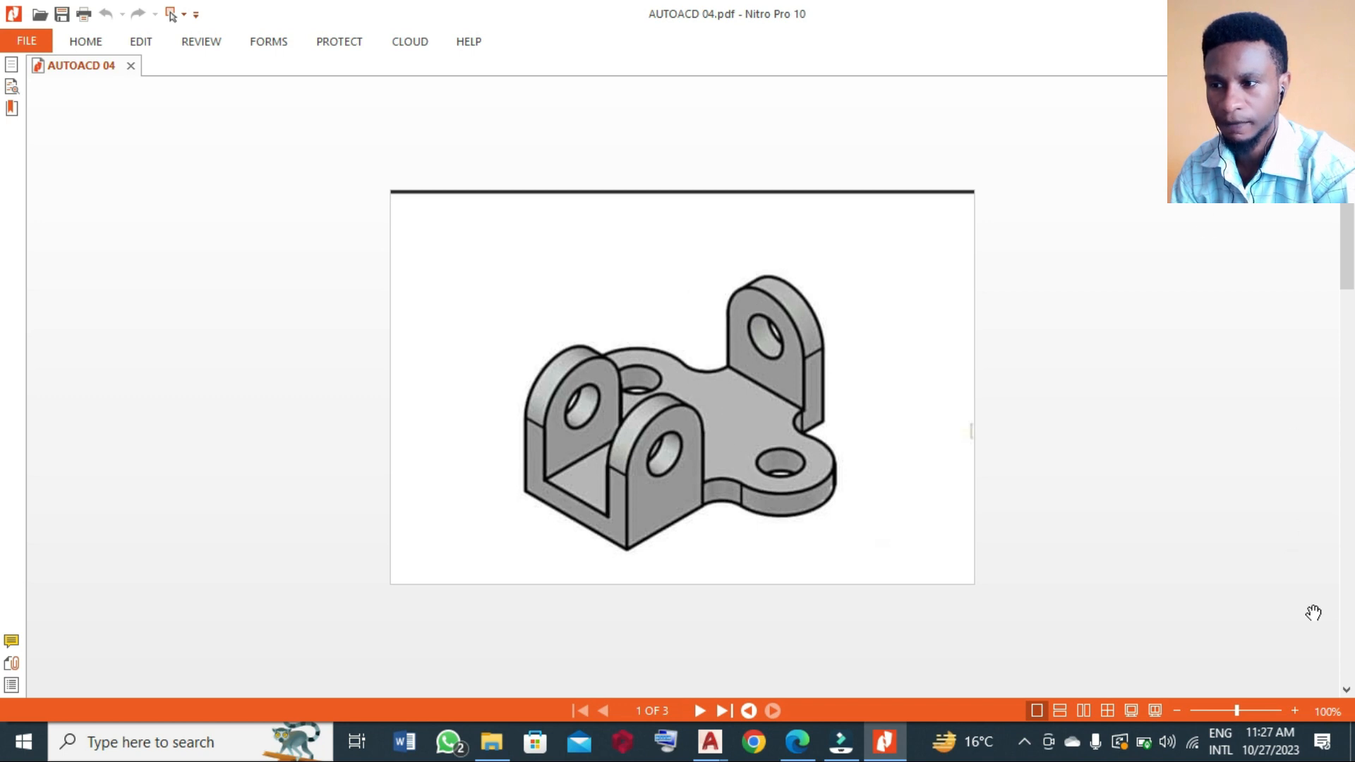
- Review the bracket's pictorial, top and front views in the PDF, and switch to AutoCAD
click(1346, 690)
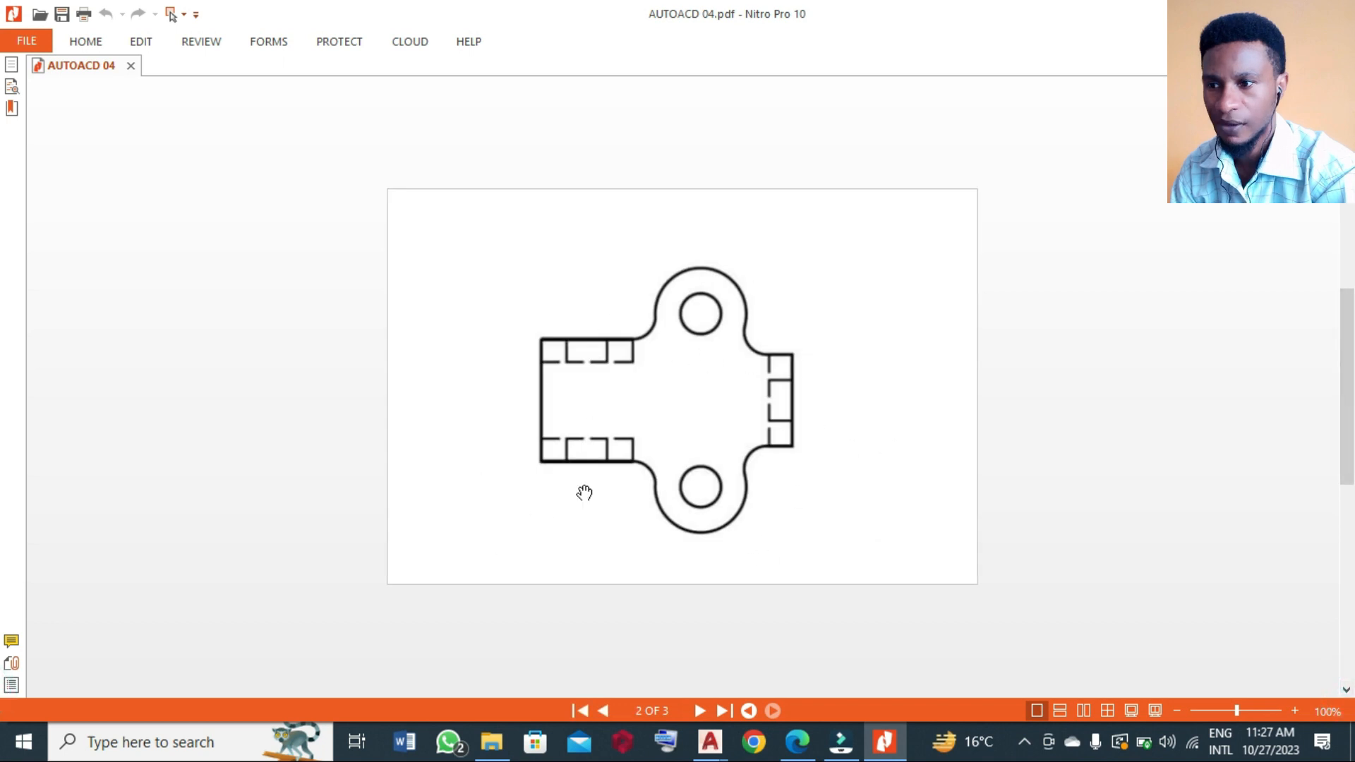
click(1346, 688)
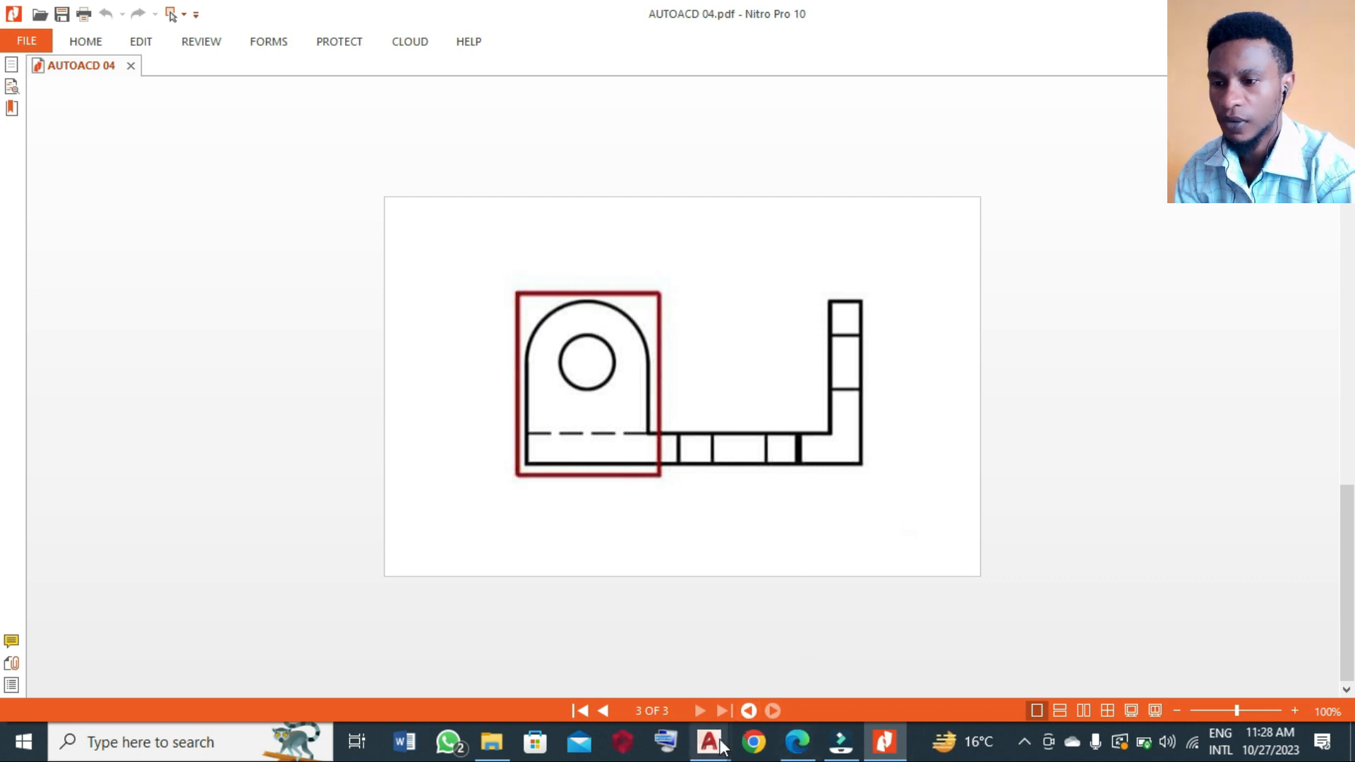
mouse_move(725, 742)
click(759, 679)
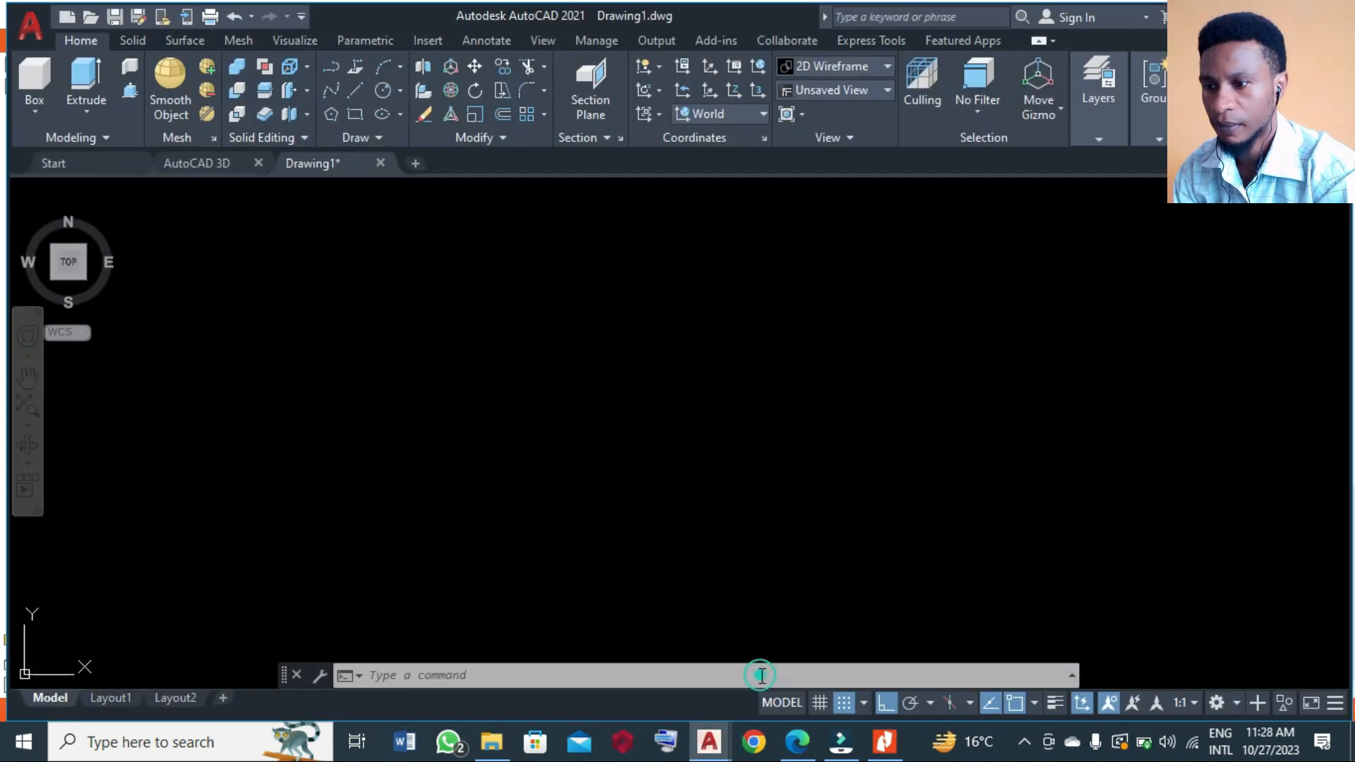
- Draw a vertical line 68 units long downward in the empty drawing area
click(358, 89)
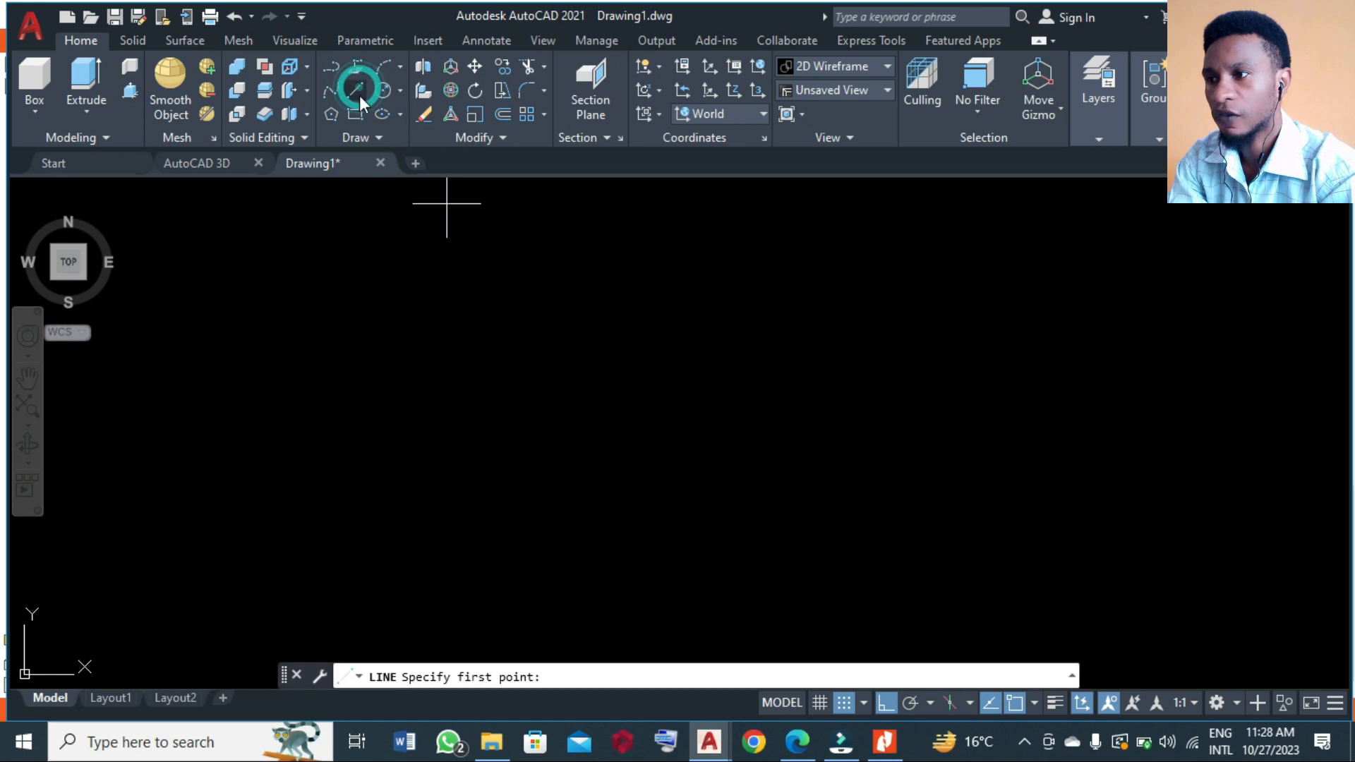
click(461, 392)
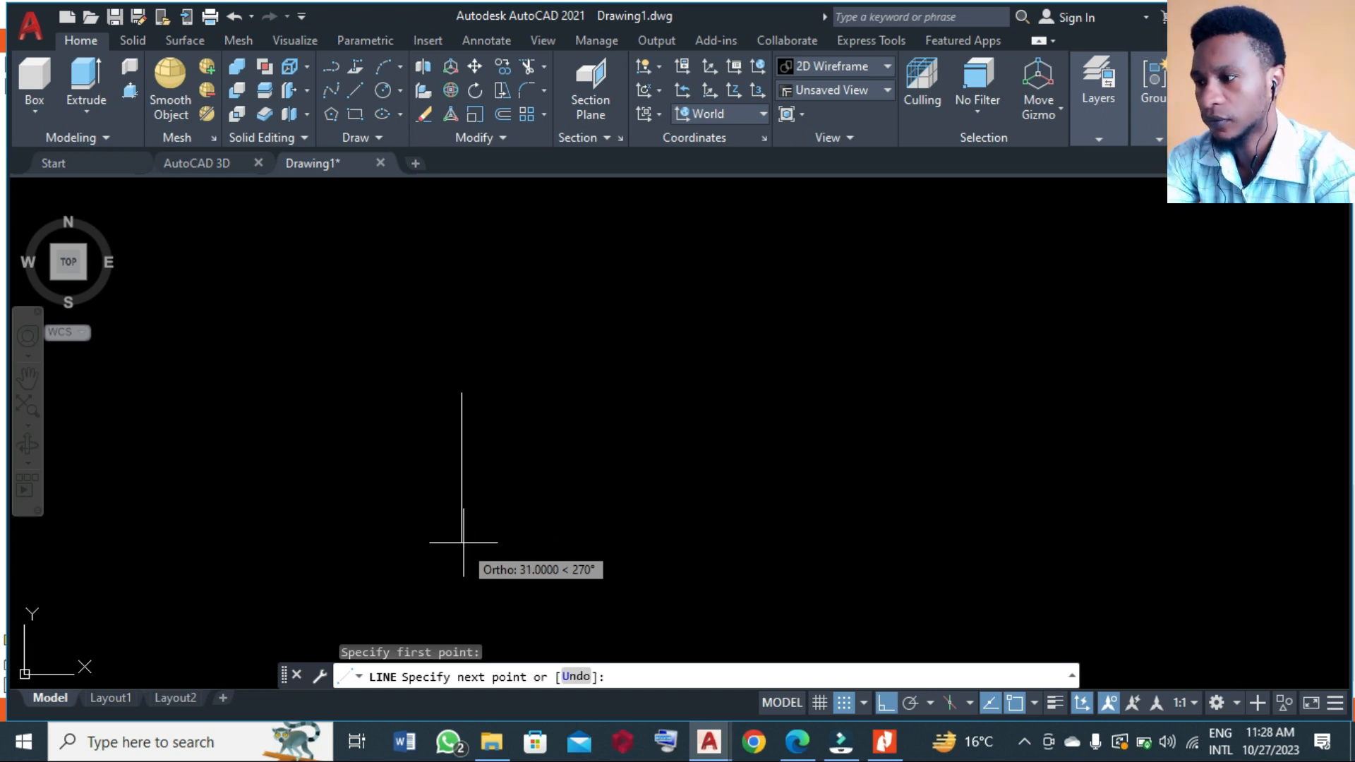
text(68)
key(Return)
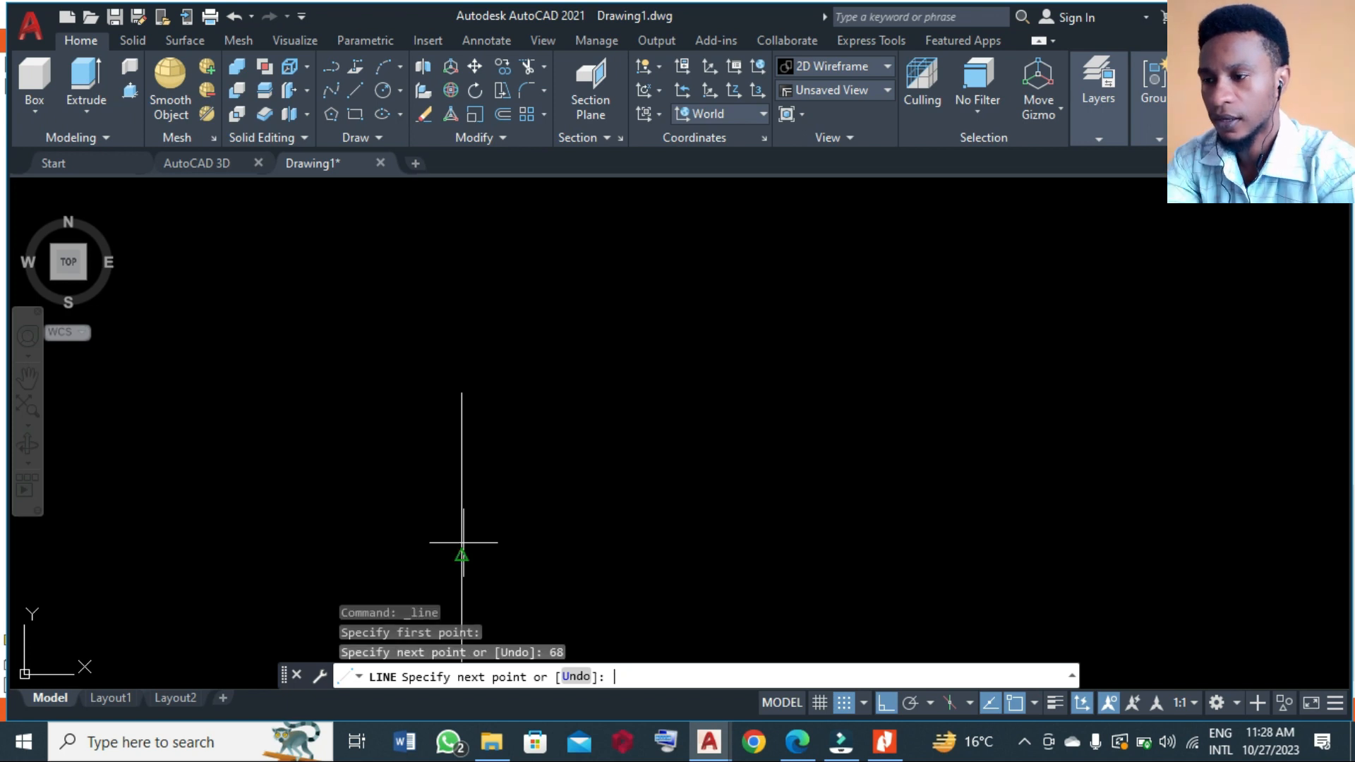
key(Return)
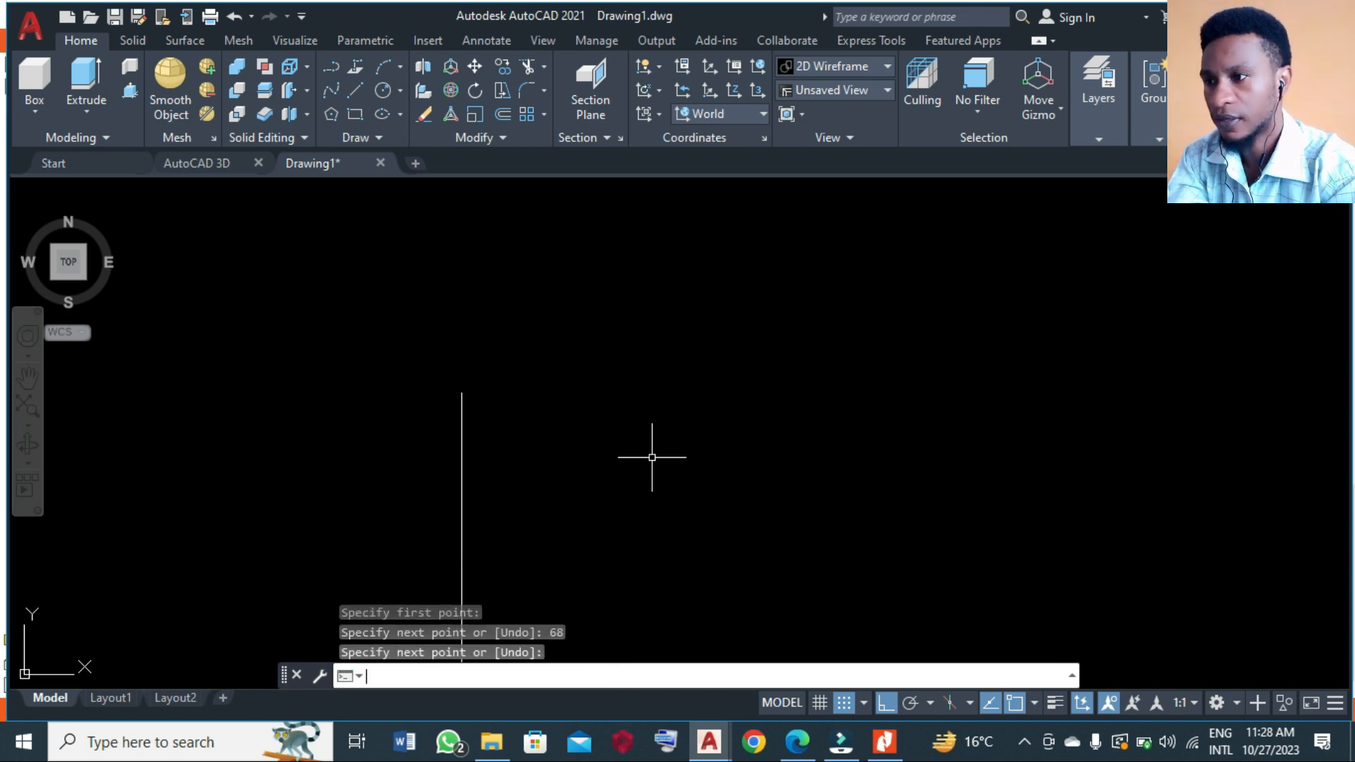
- Draw a 36-unit horizontal line to the right from the vertical line's midpoint
scroll(816, 260, down, 2)
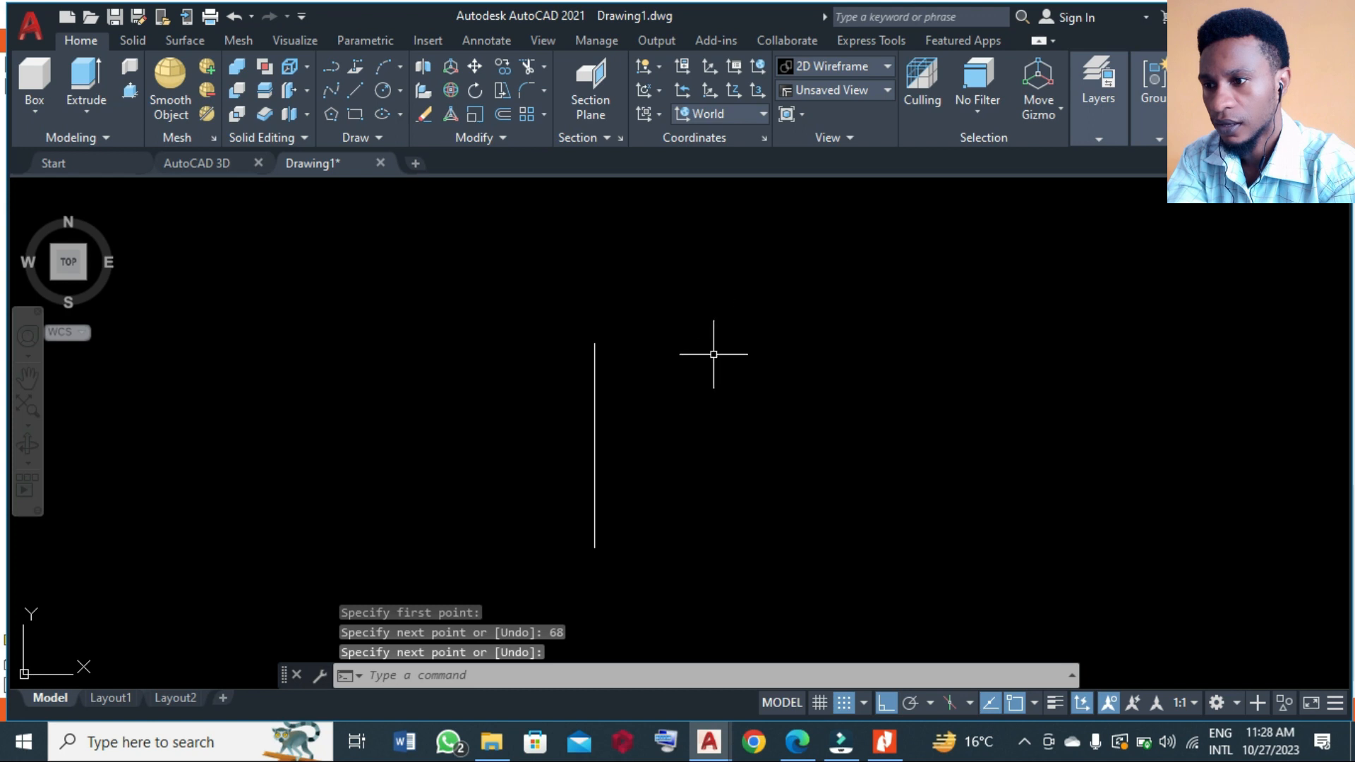
click(352, 92)
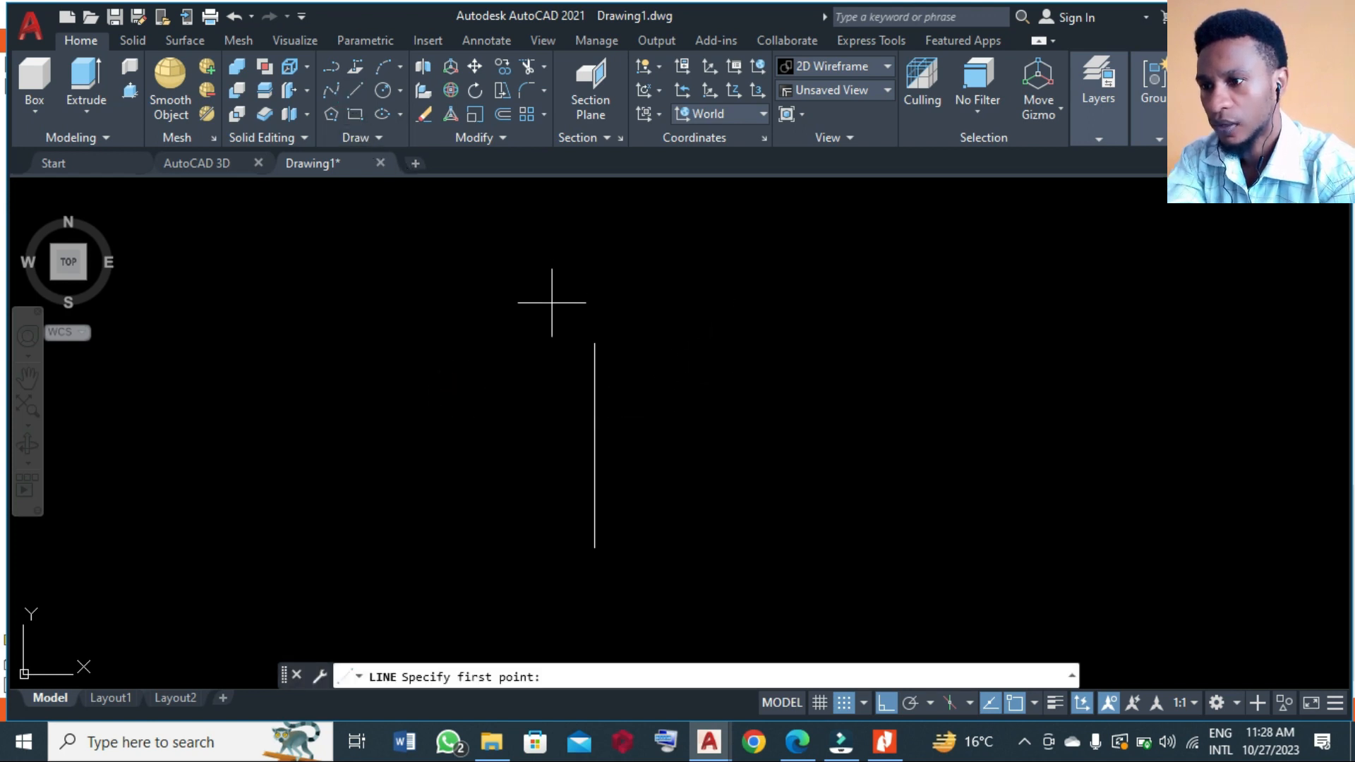
click(594, 444)
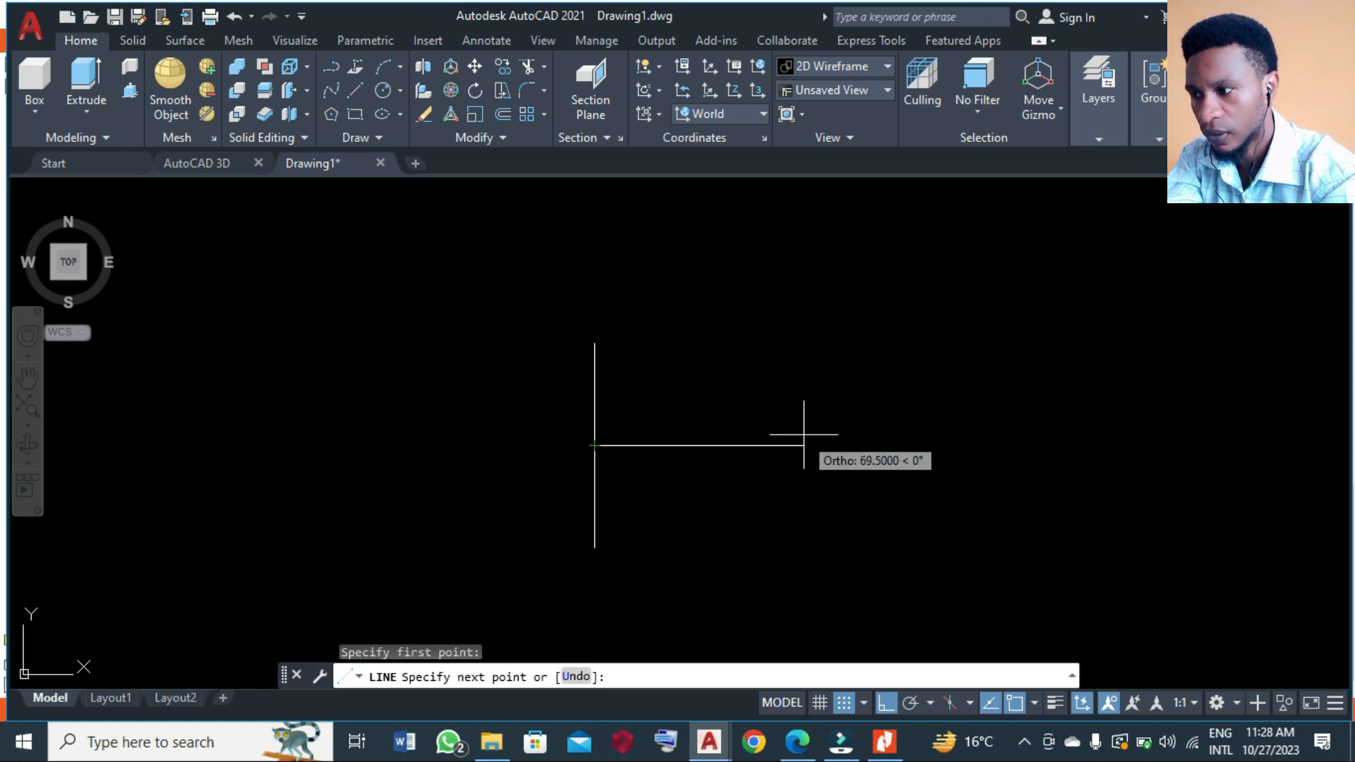
text(36)
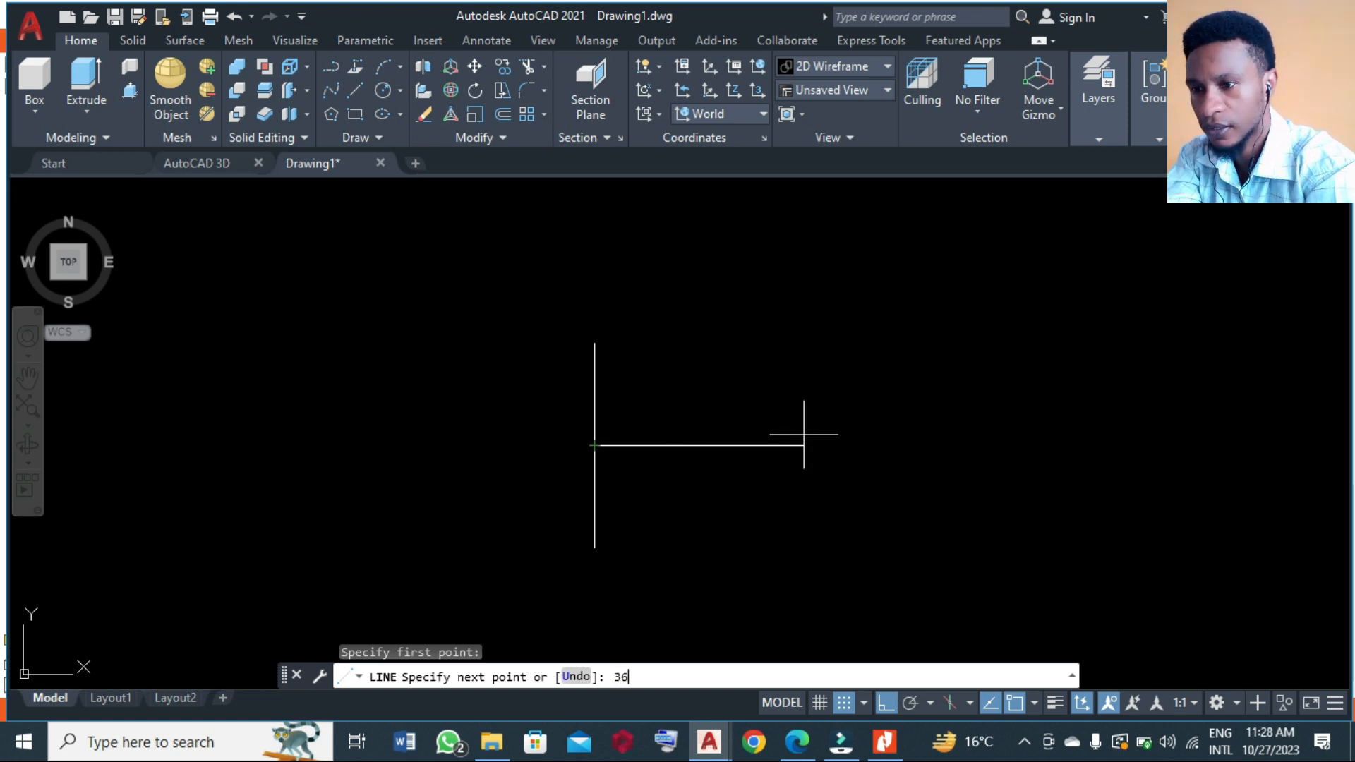
key(Return)
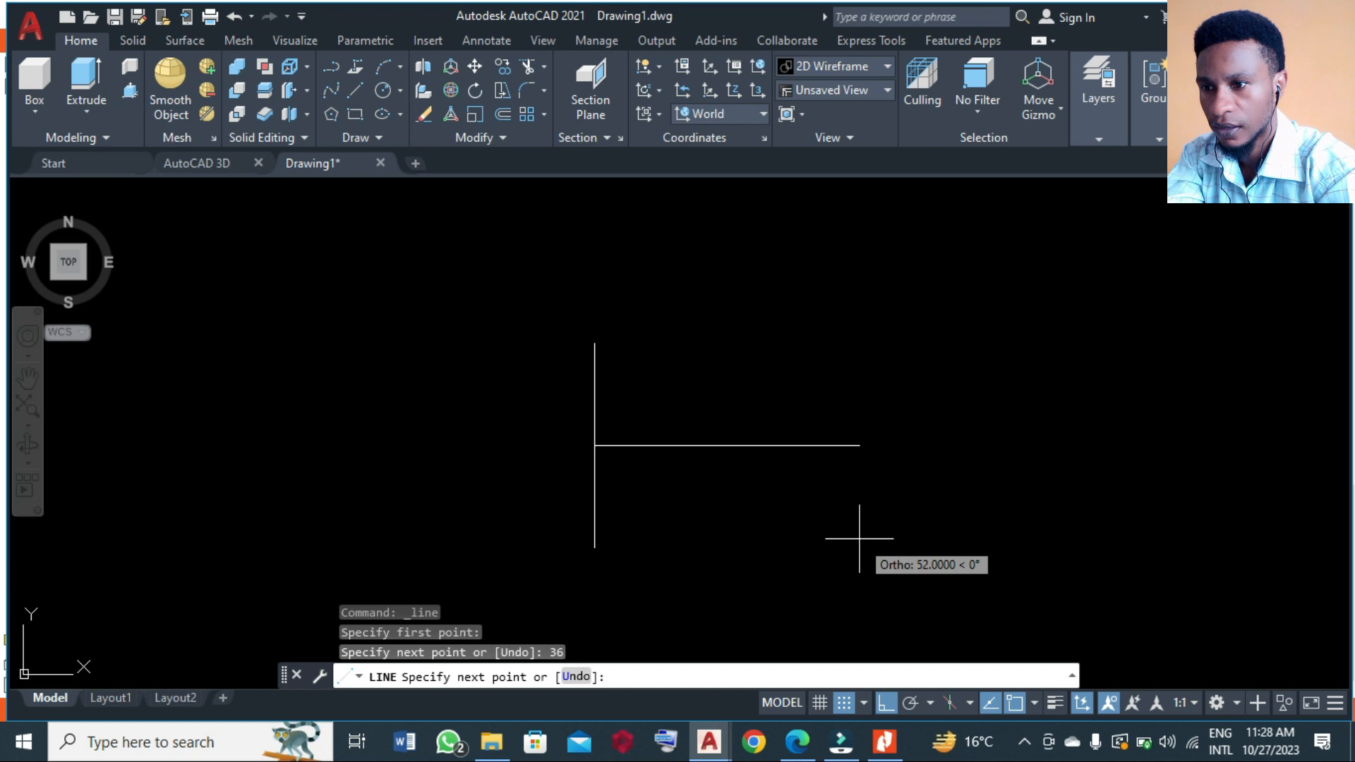
key(Return)
- Draw a 63-unit horizontal line to the left from the vertical line's midpoint
key(Return)
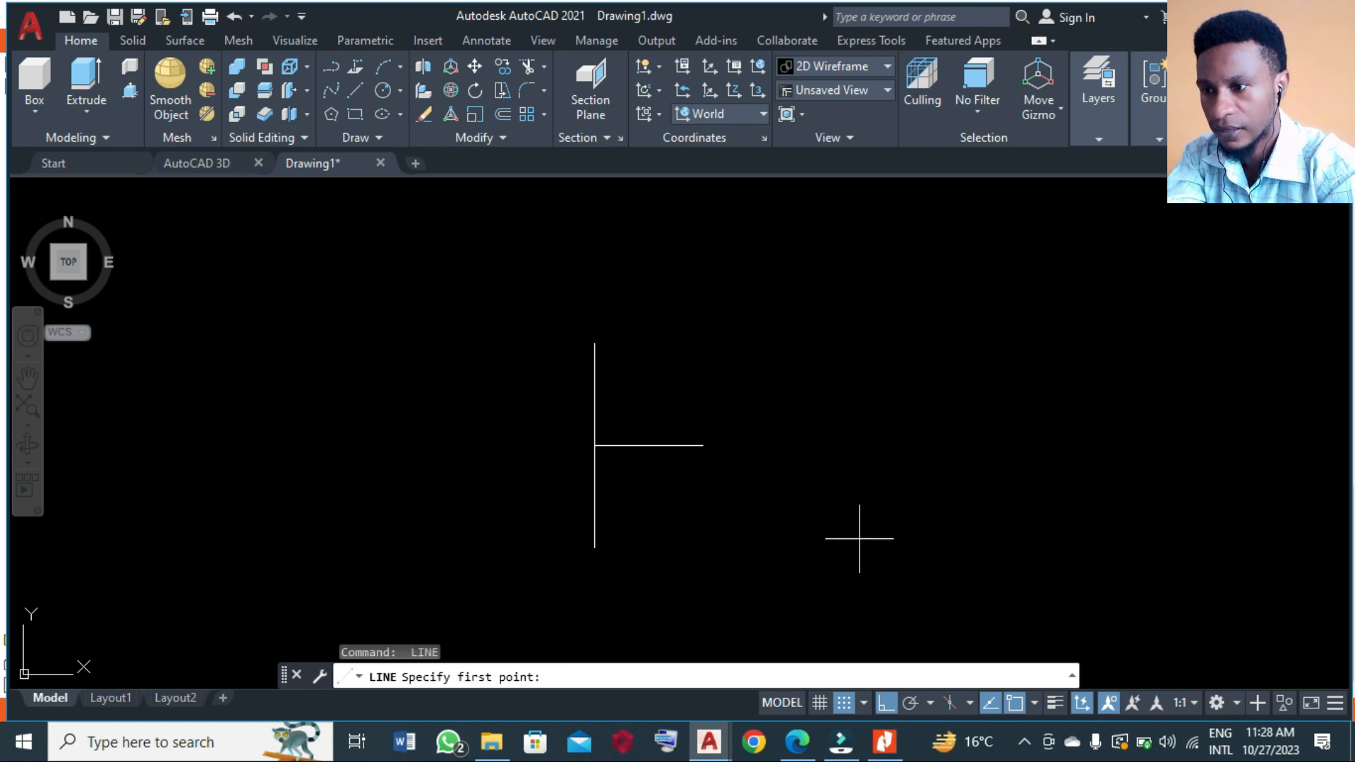
click(594, 445)
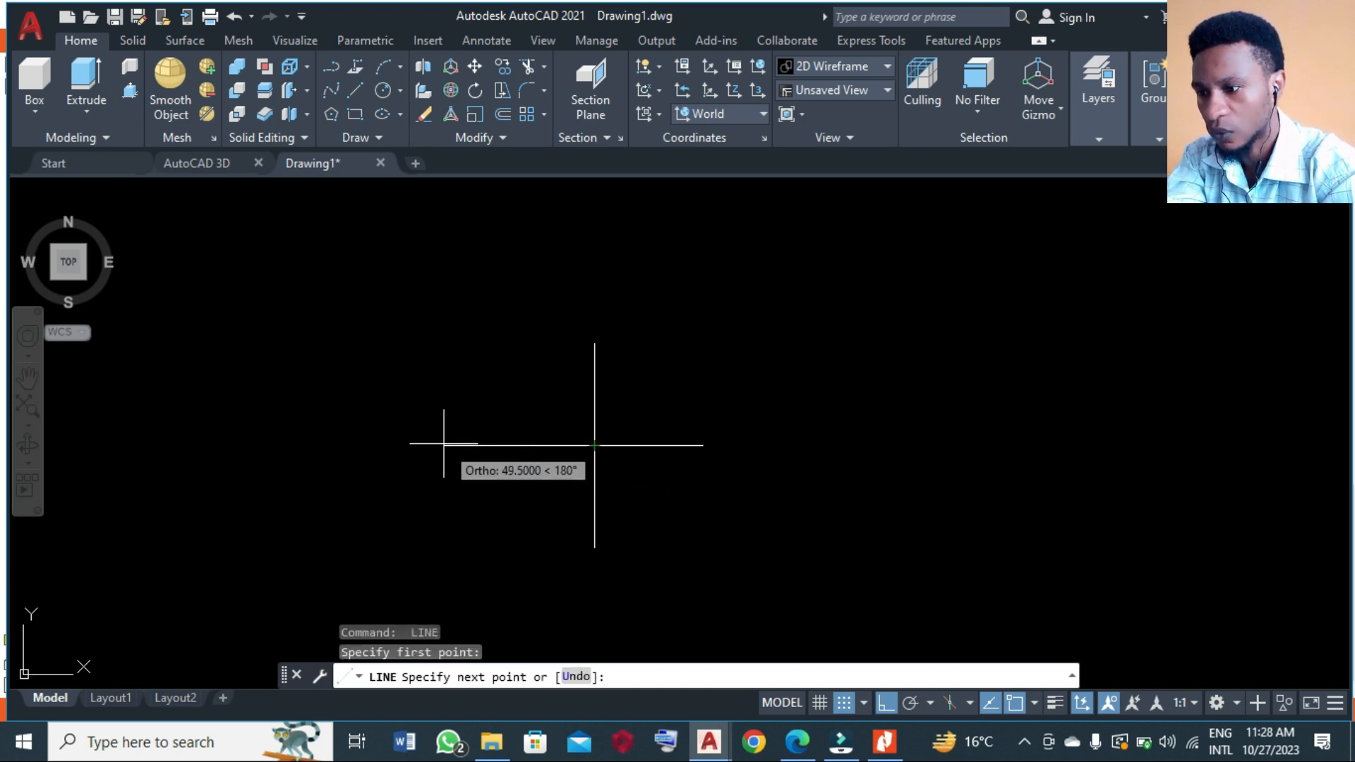
text(63)
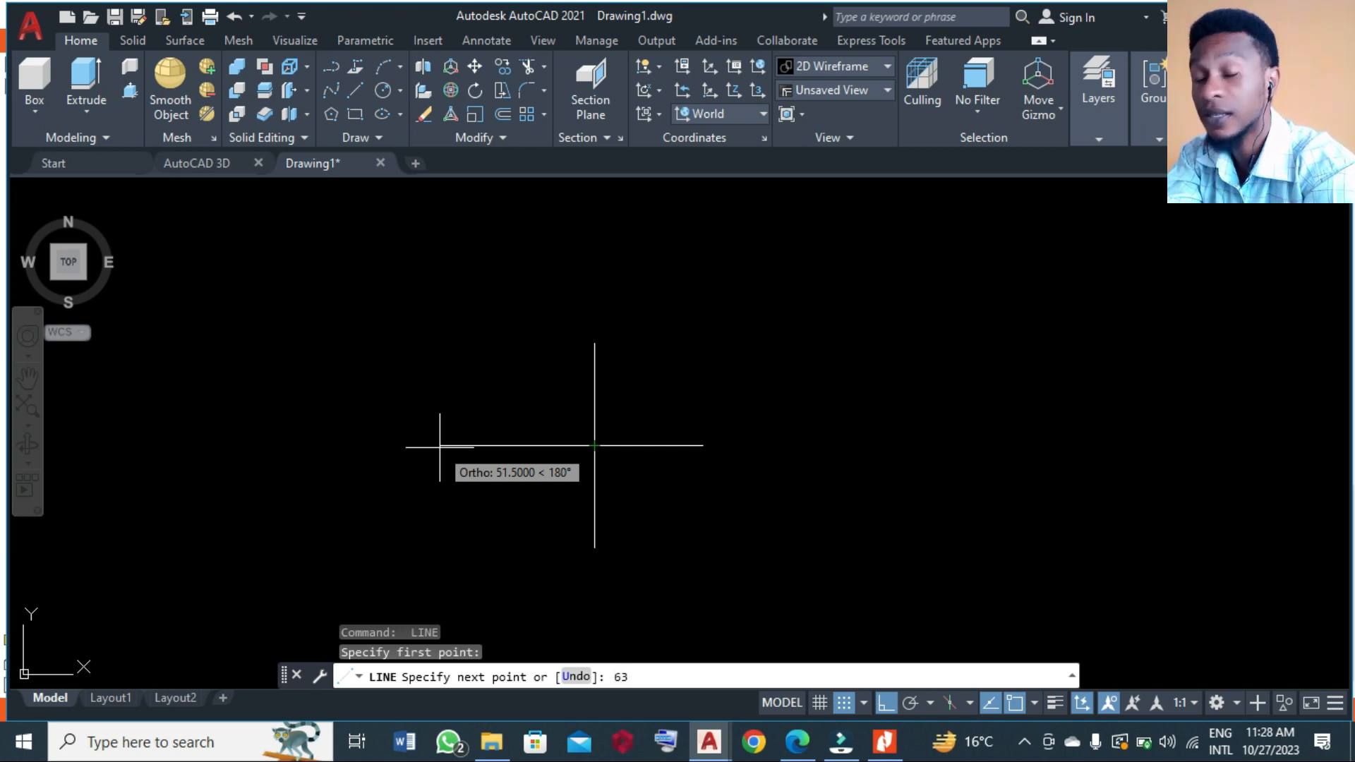
key(Return)
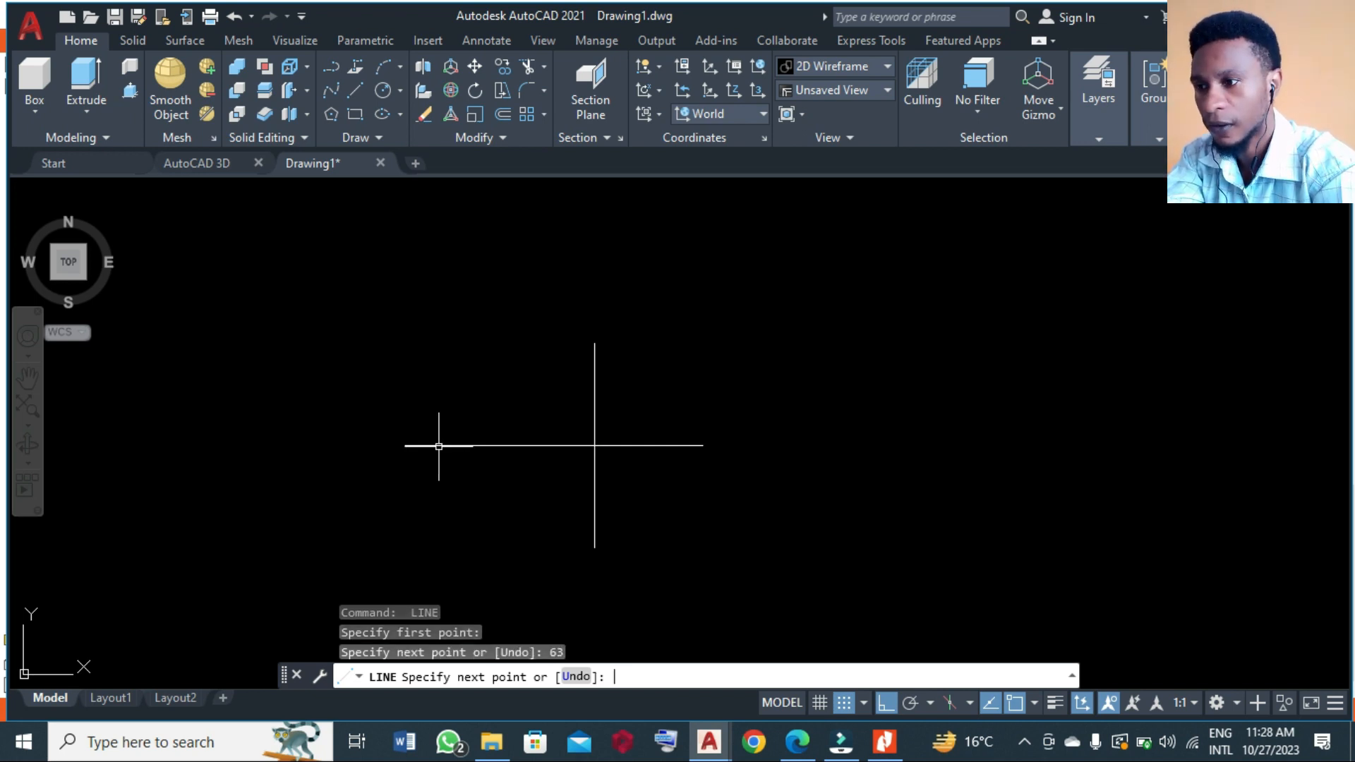
key(Return)
- From the left end of the horizontal centreline, draw a line 24 units up and continue it right past the vertical line
key(Return)
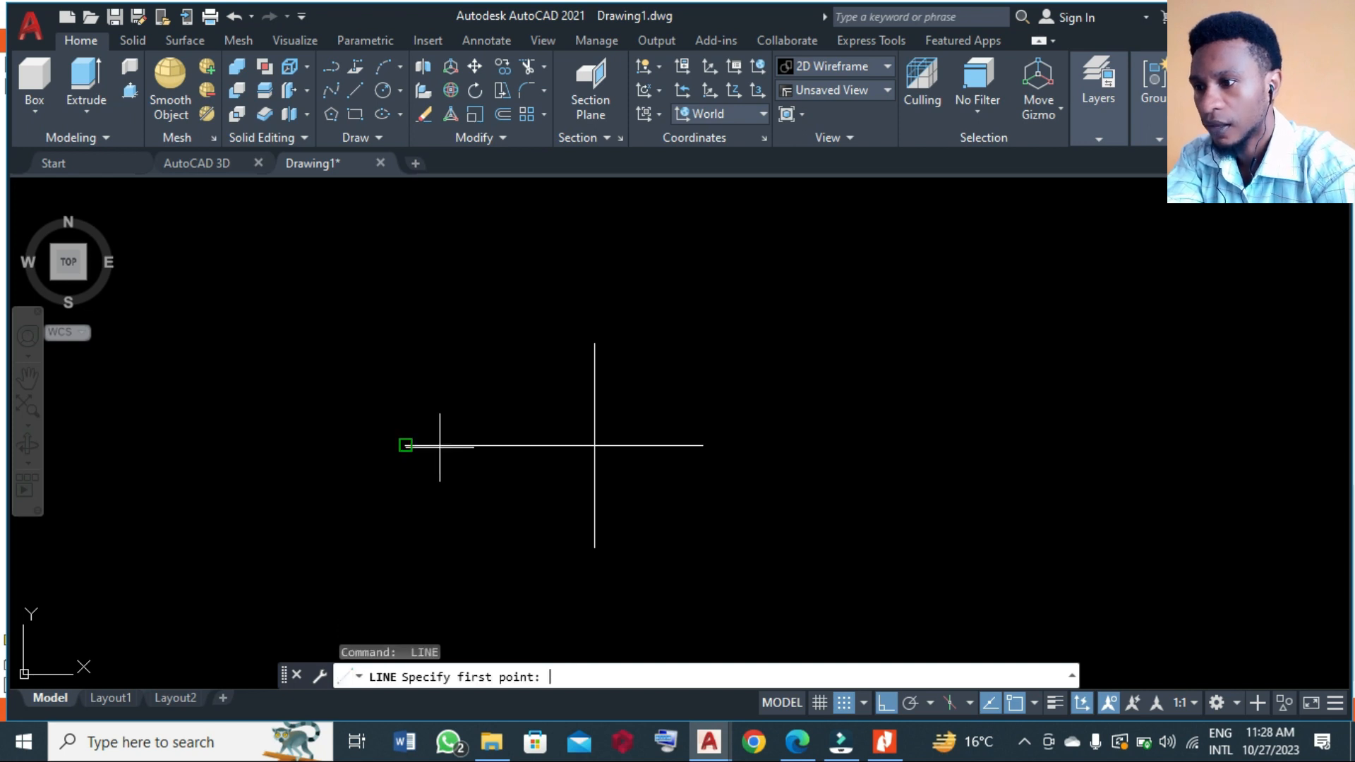
click(406, 445)
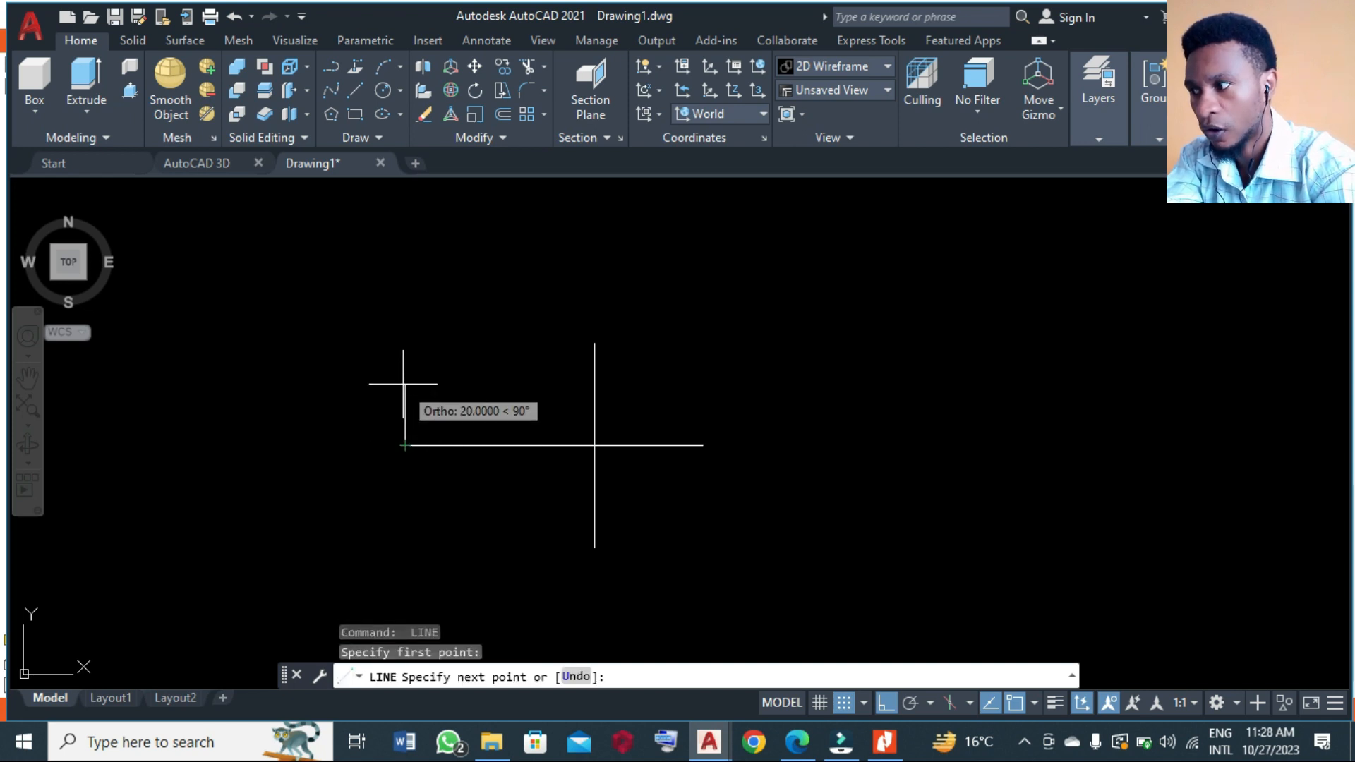
text(24)
key(Return)
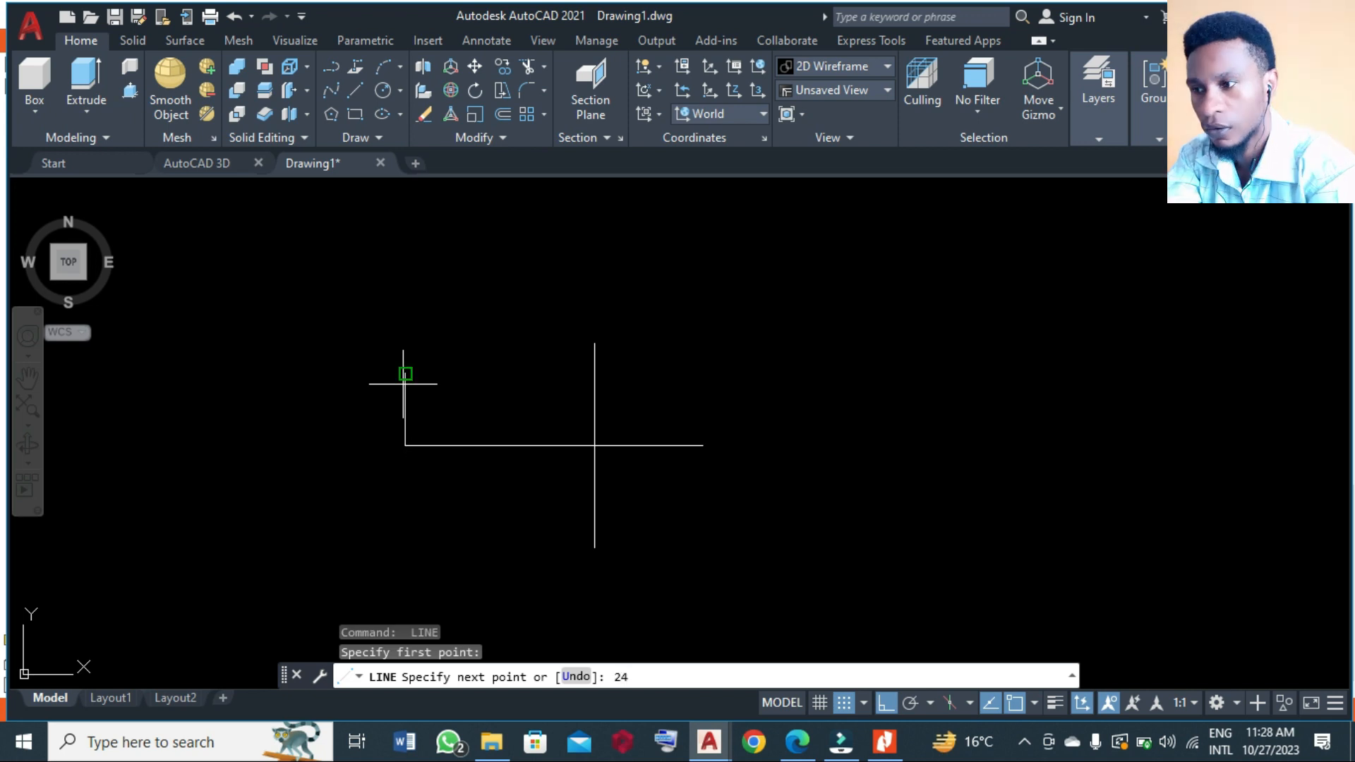
click(643, 373)
key(Return)
- From the right end of the horizontal centreline, draw a line 18 units up and continue it left just past the vertical line
key(Return)
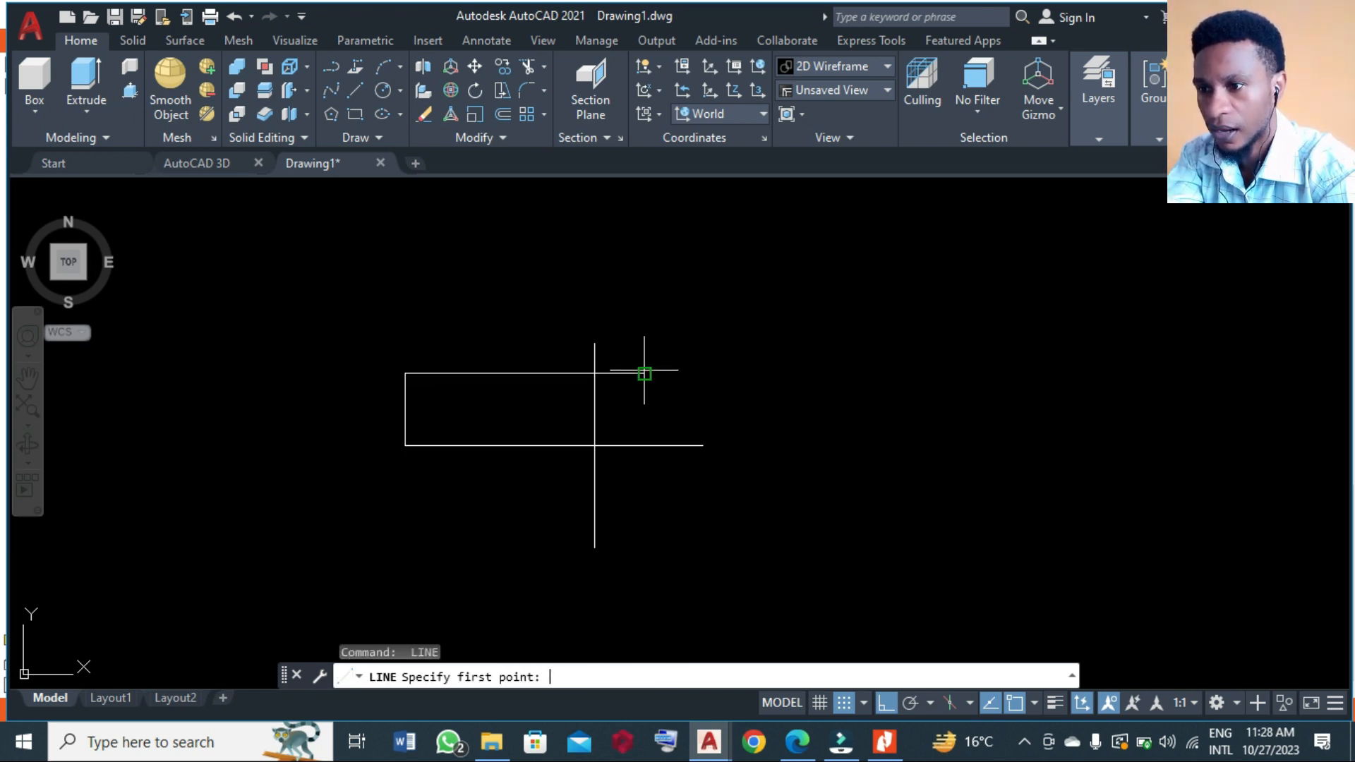
click(702, 445)
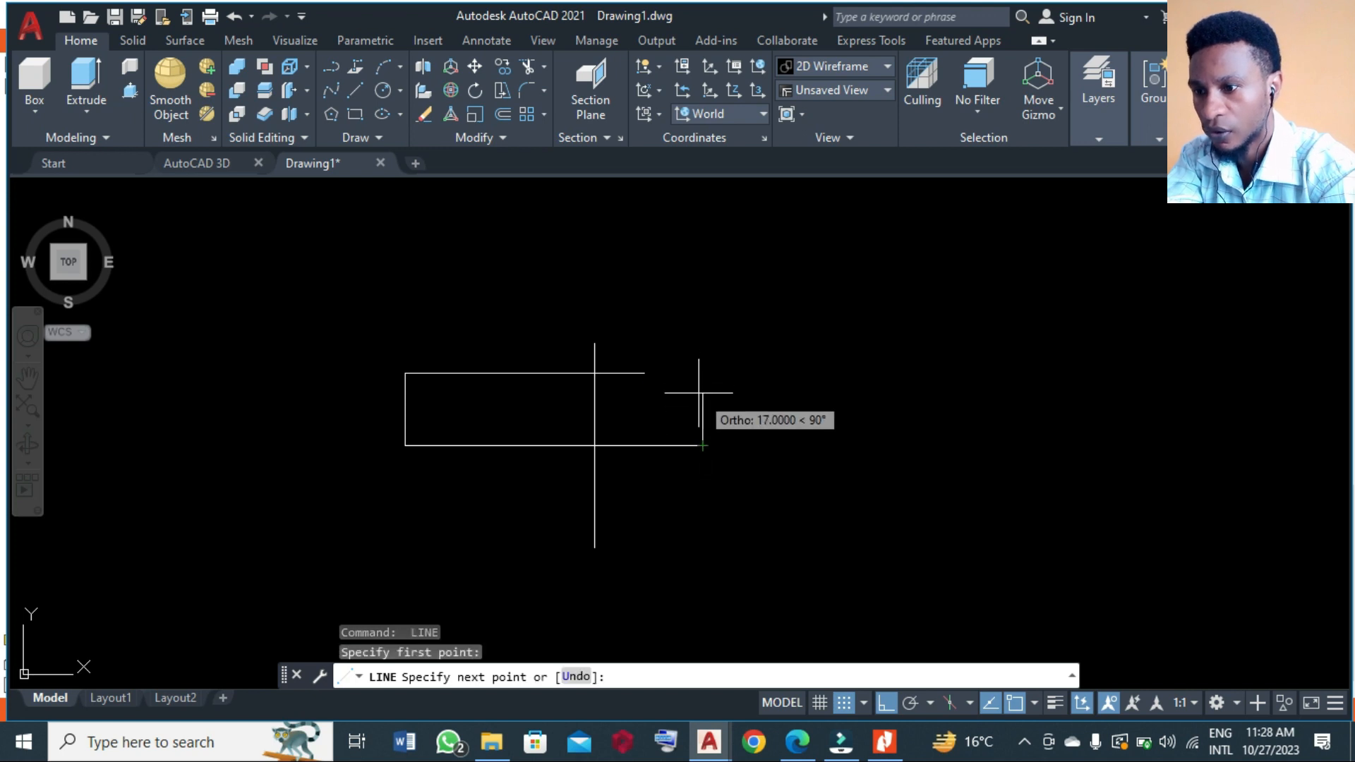
text(18)
key(Return)
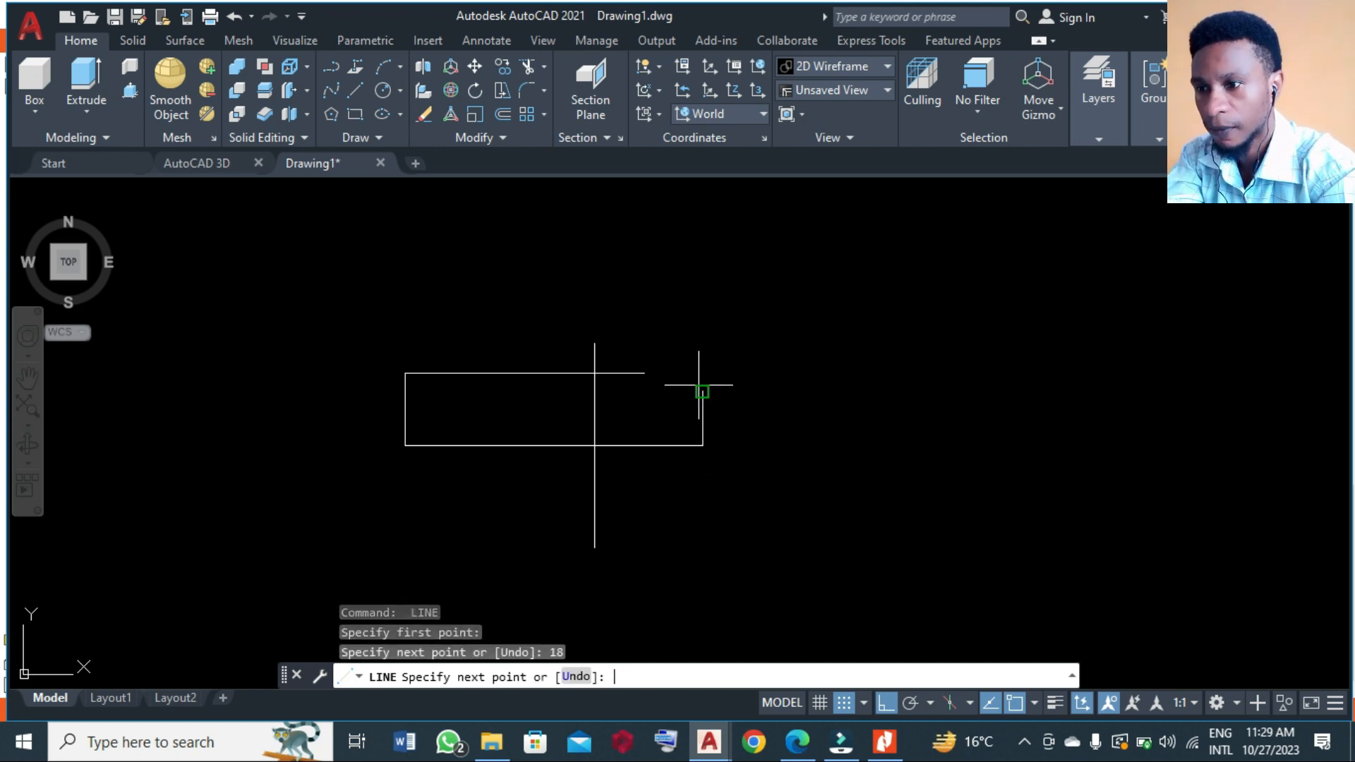
click(578, 391)
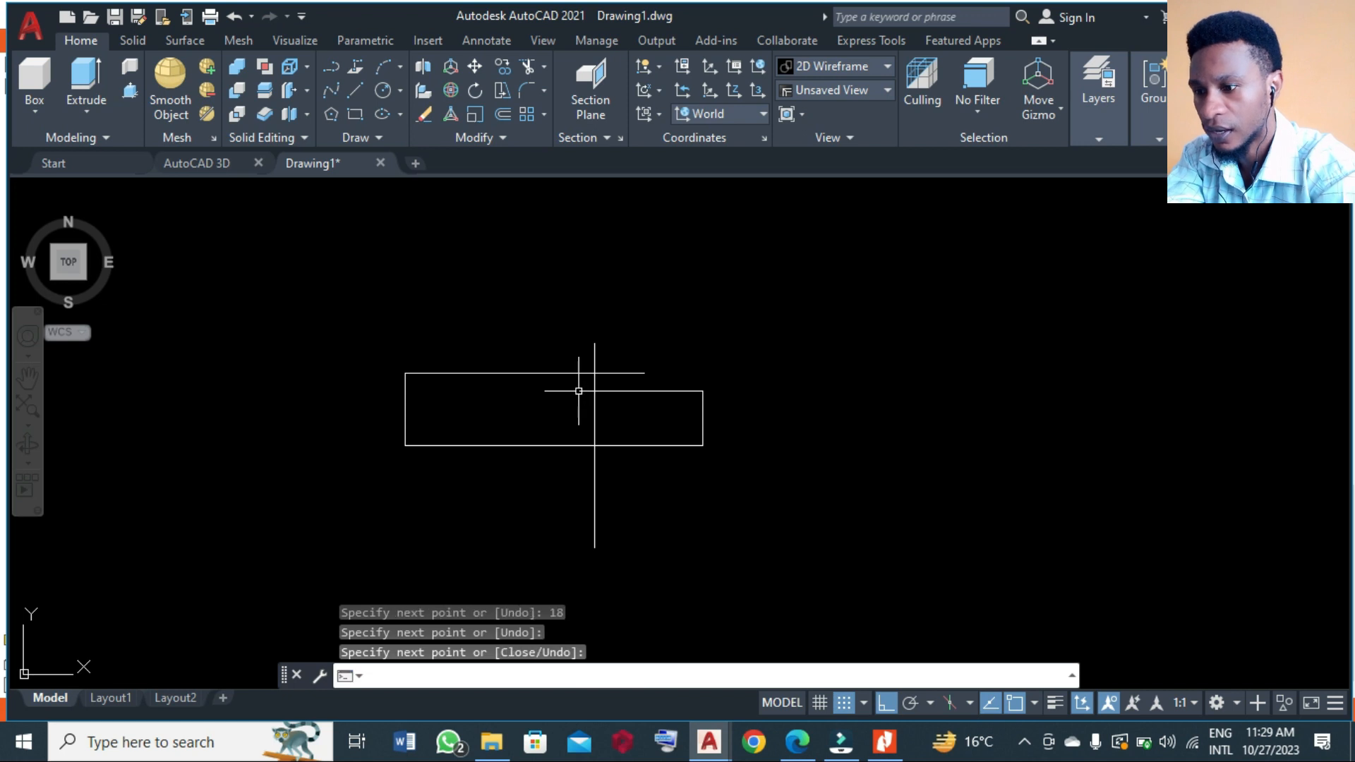
- Trim the overhanging ends of both upper horizontal lines at the vertical line
text(TR)
key(Return)
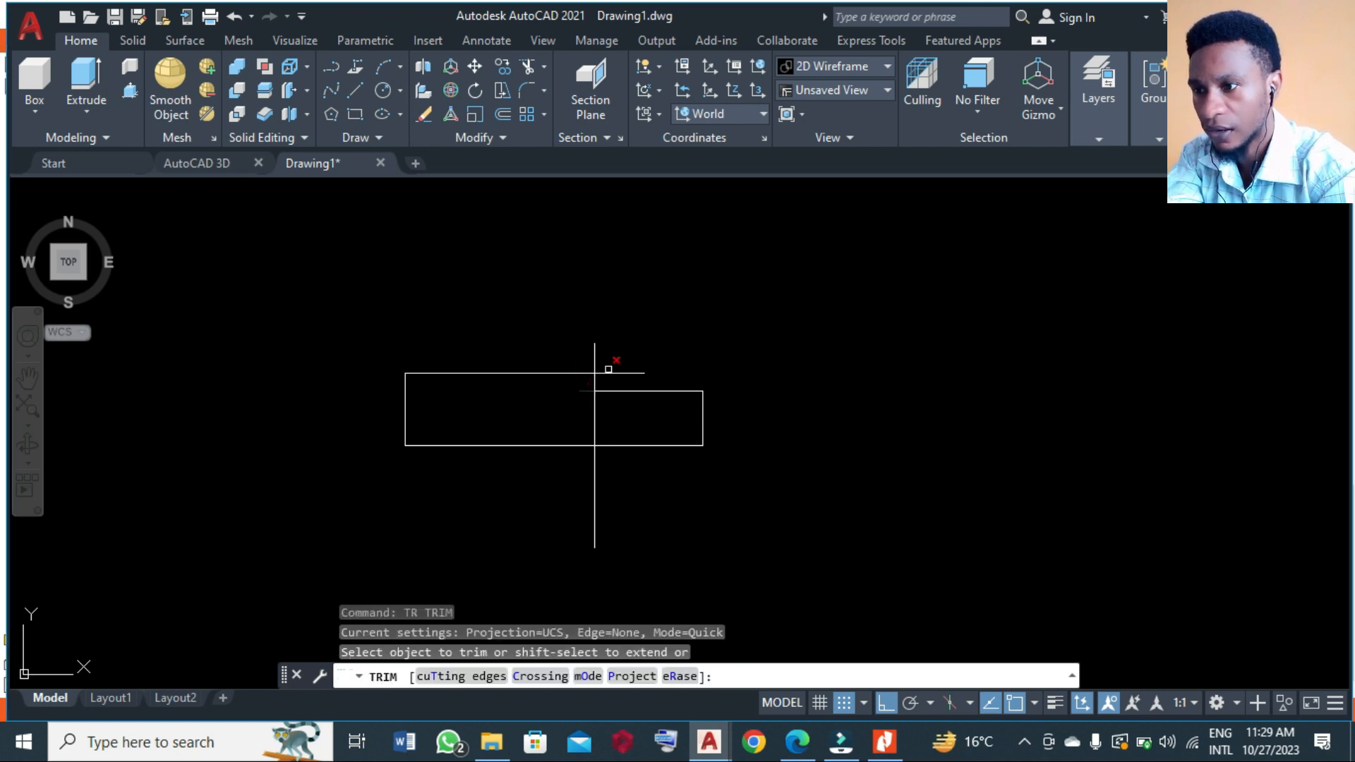
click(612, 372)
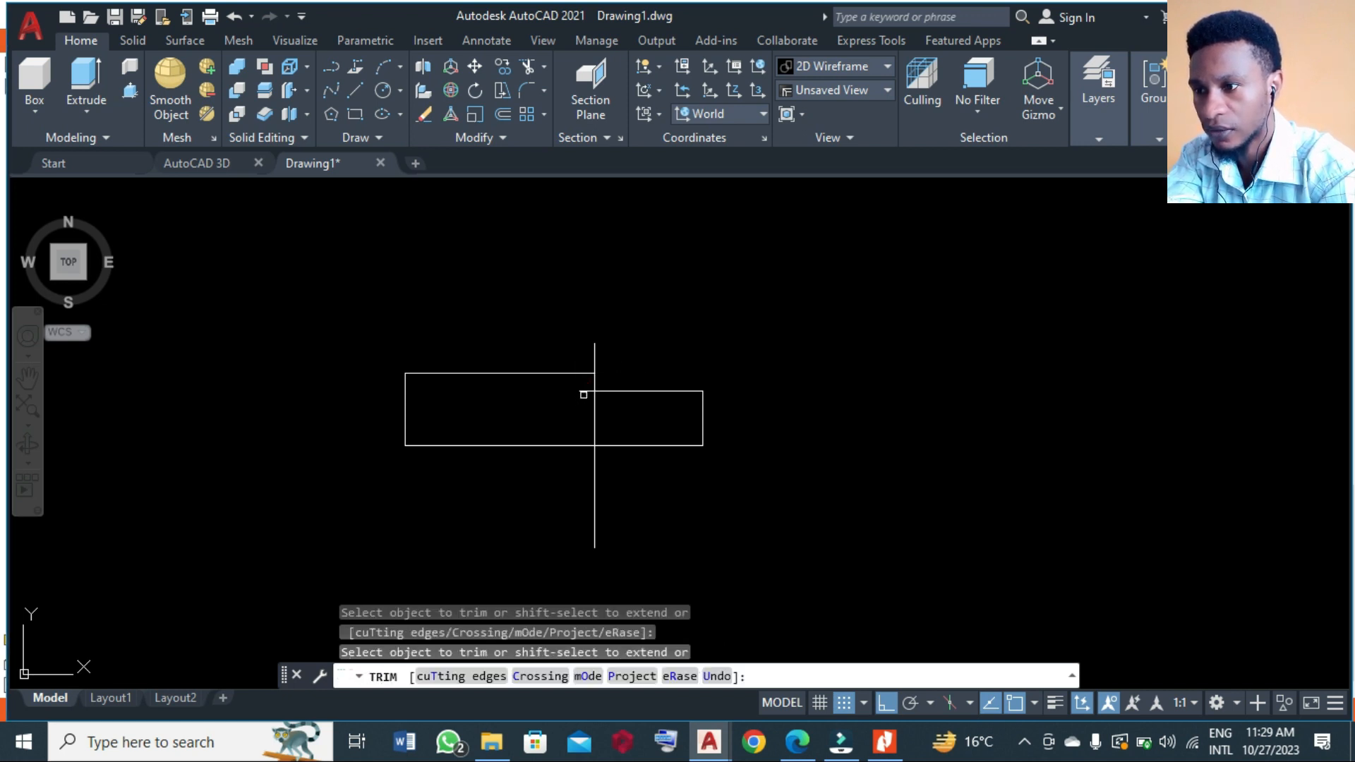
click(587, 391)
key(Return)
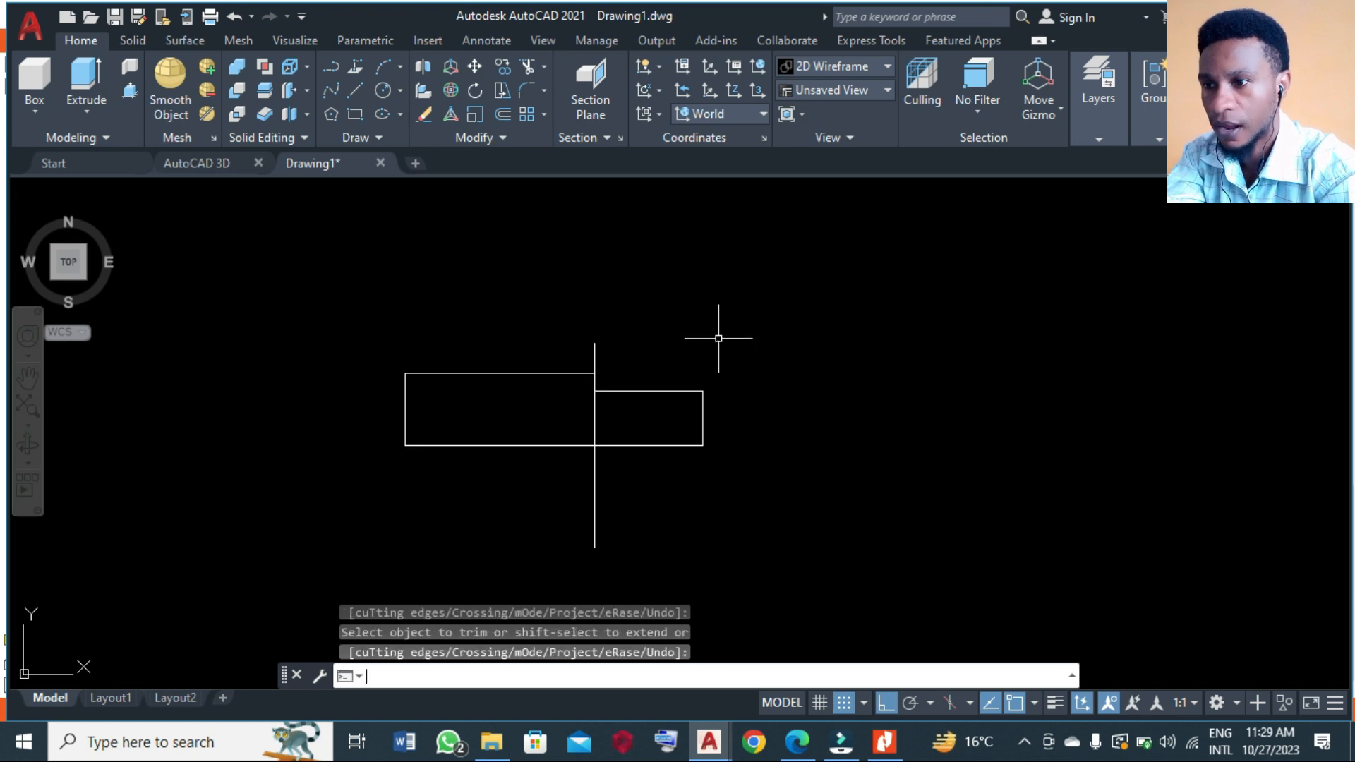
- Draw two concentric circles with radii 18 and 8, centred on the upper end of the vertical line
click(383, 90)
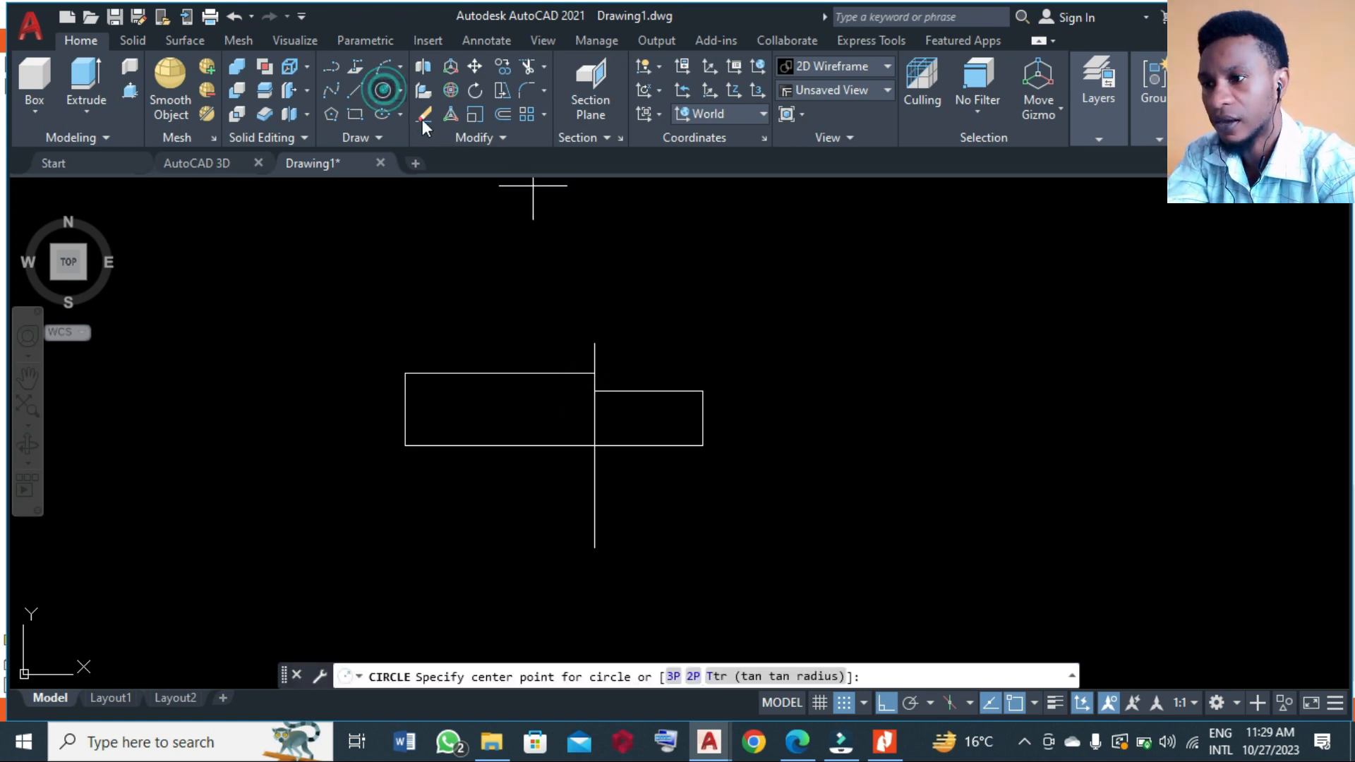
click(595, 343)
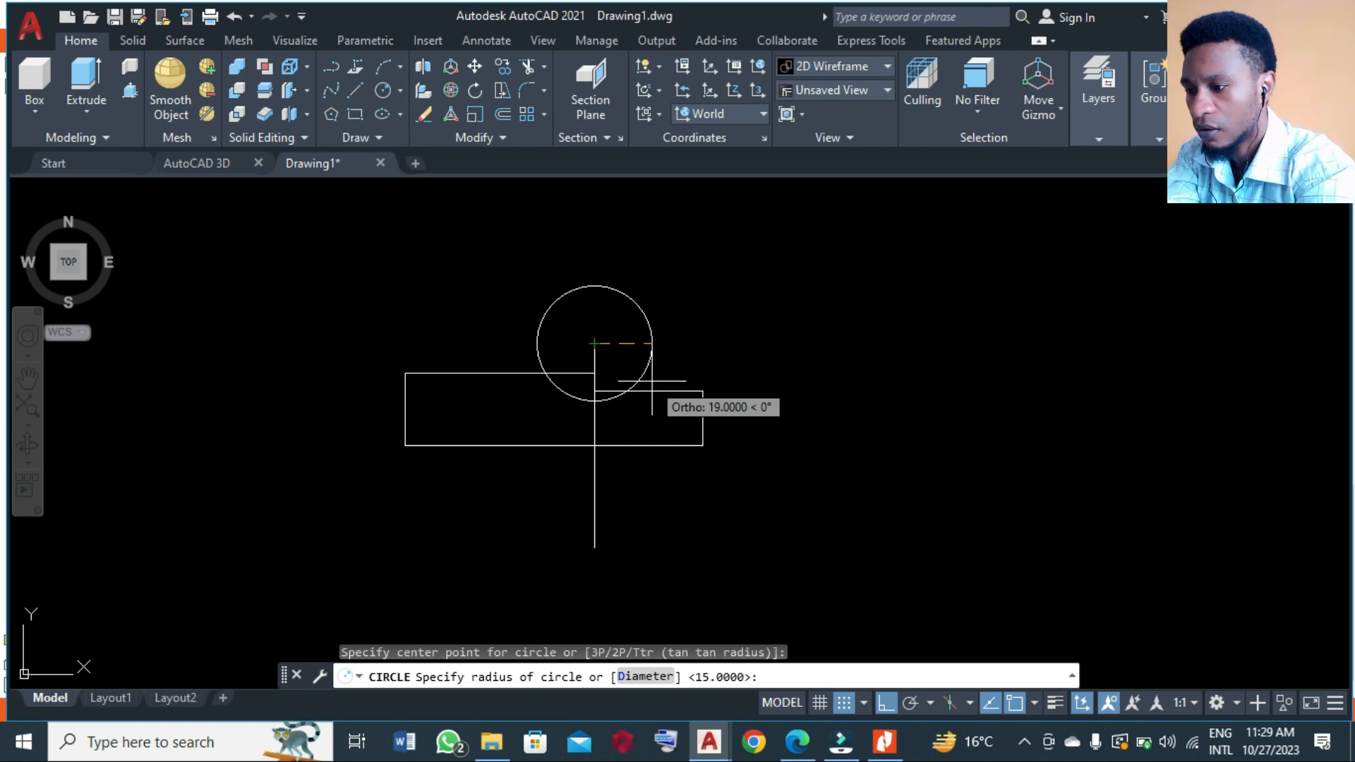
text(18)
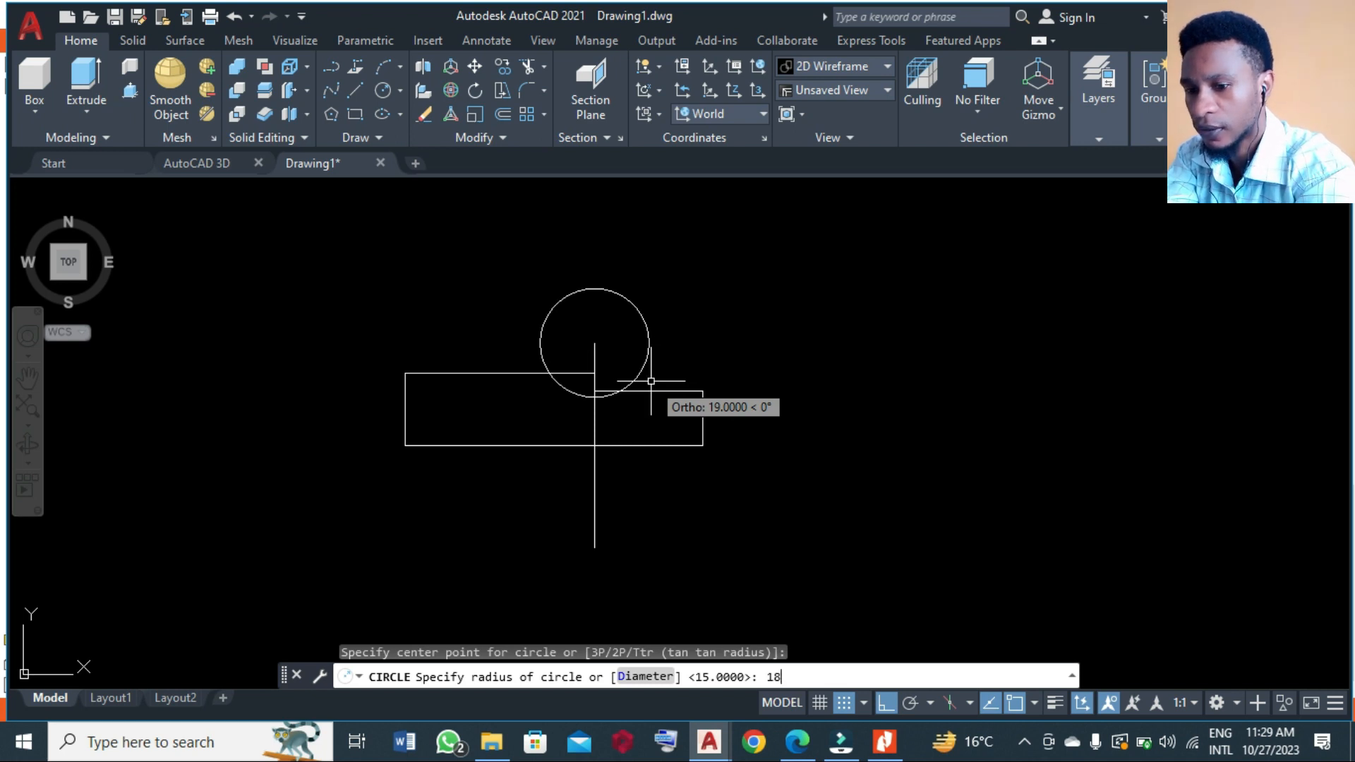
key(Return)
key(Return)
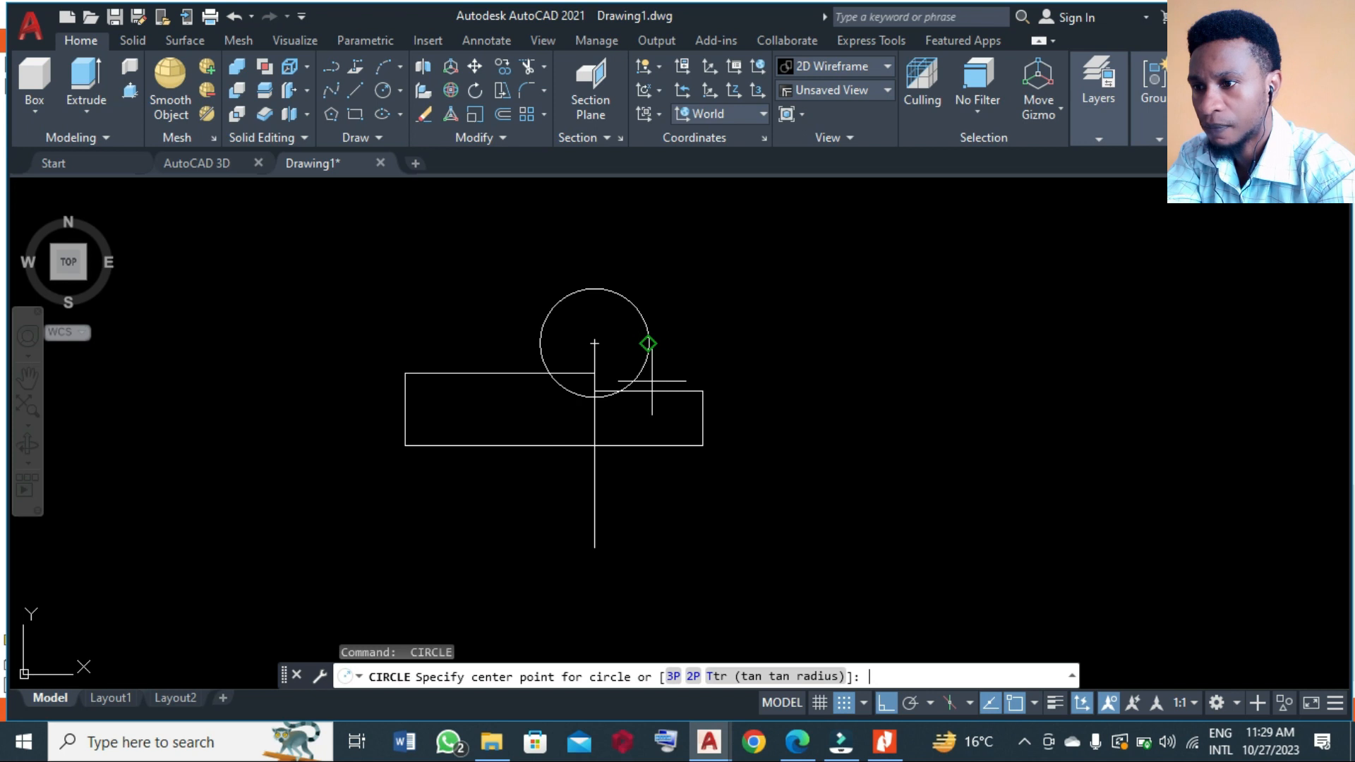
click(595, 343)
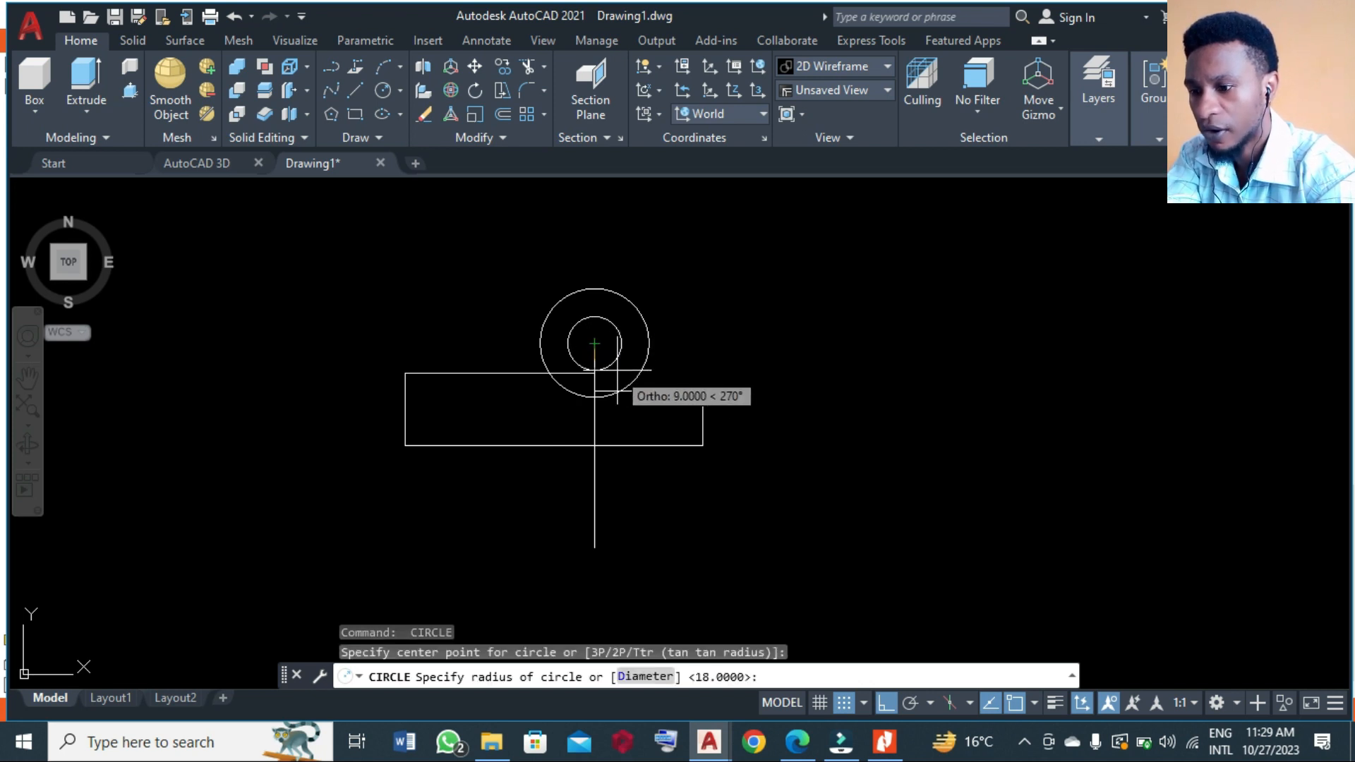
text(8)
key(Return)
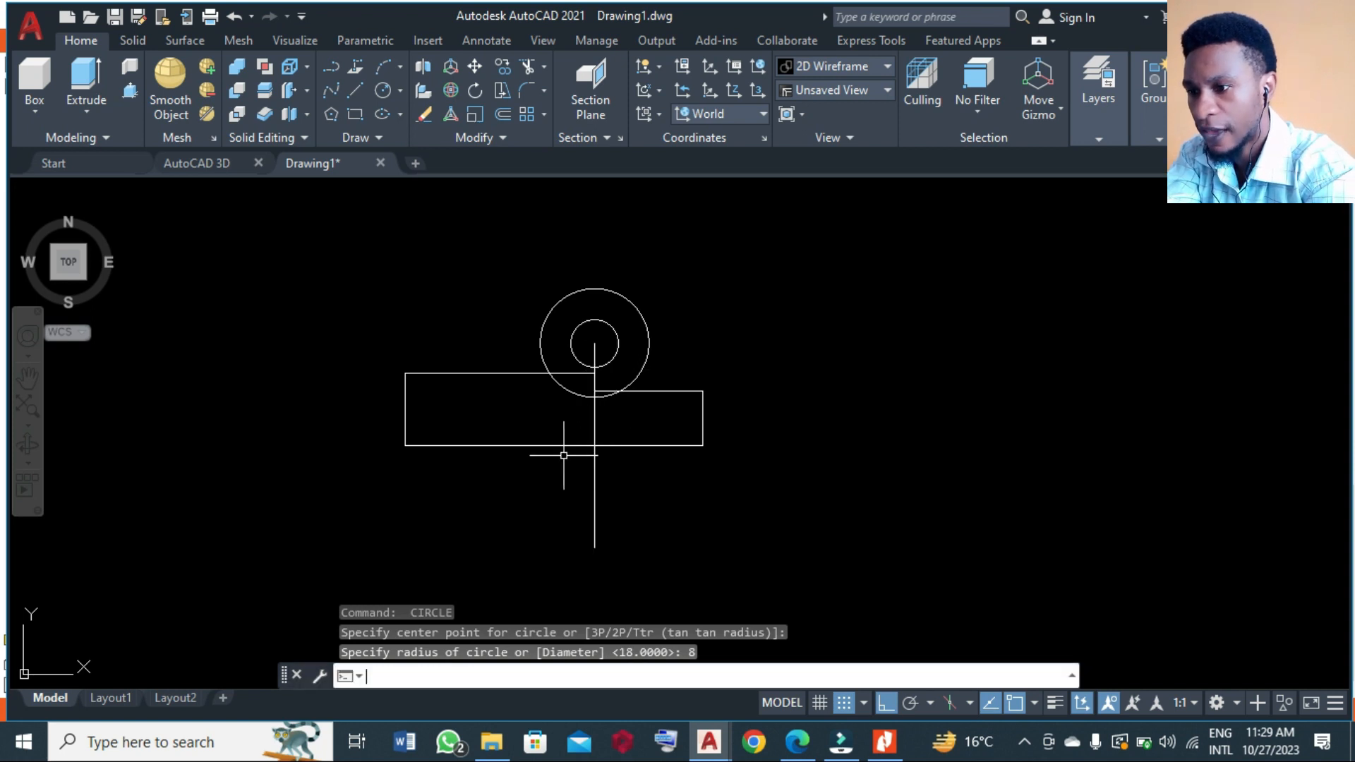
key(Return)
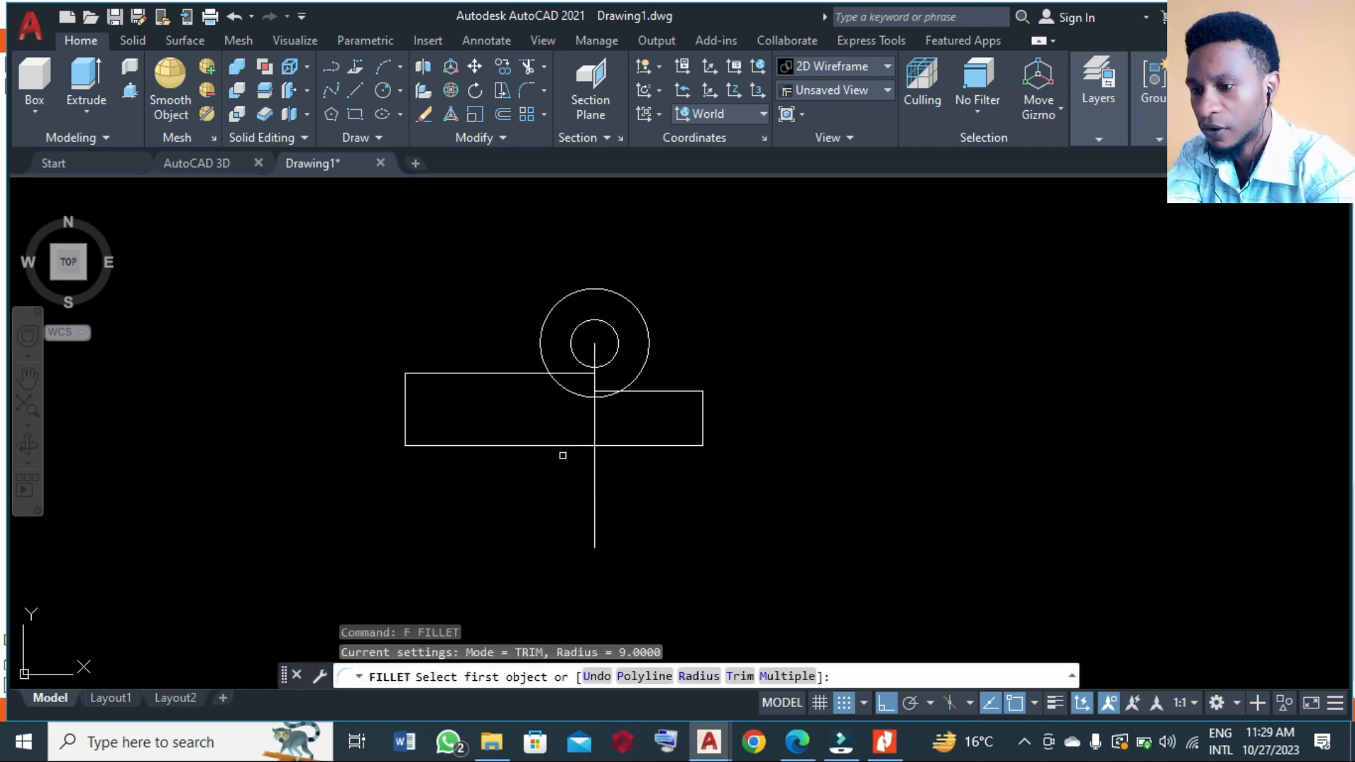
text(9)
key(Return)
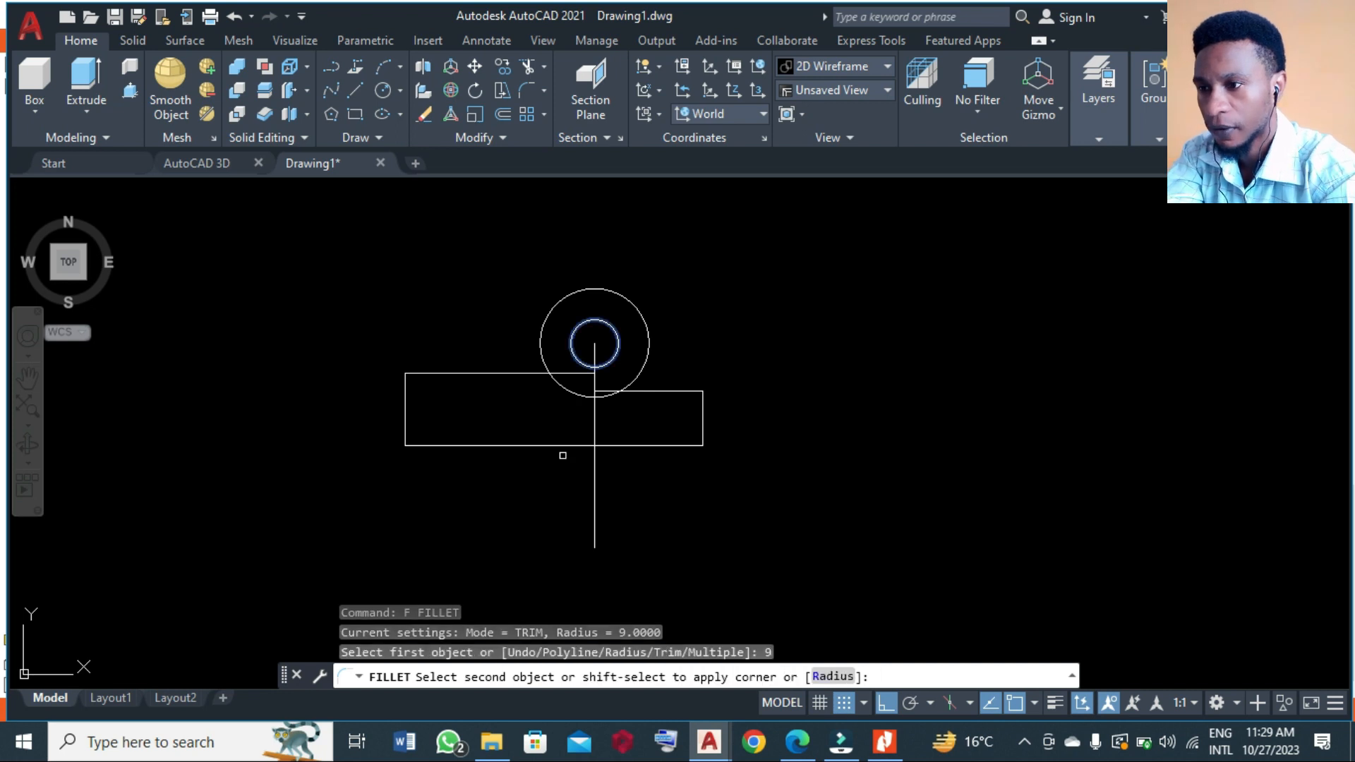
key(Escape)
- Fillet the upper-left and upper-right horizontal lines to the outer circle with a radius of 8
text(F)
key(Return)
text(R)
key(Return)
text(8)
key(Return)
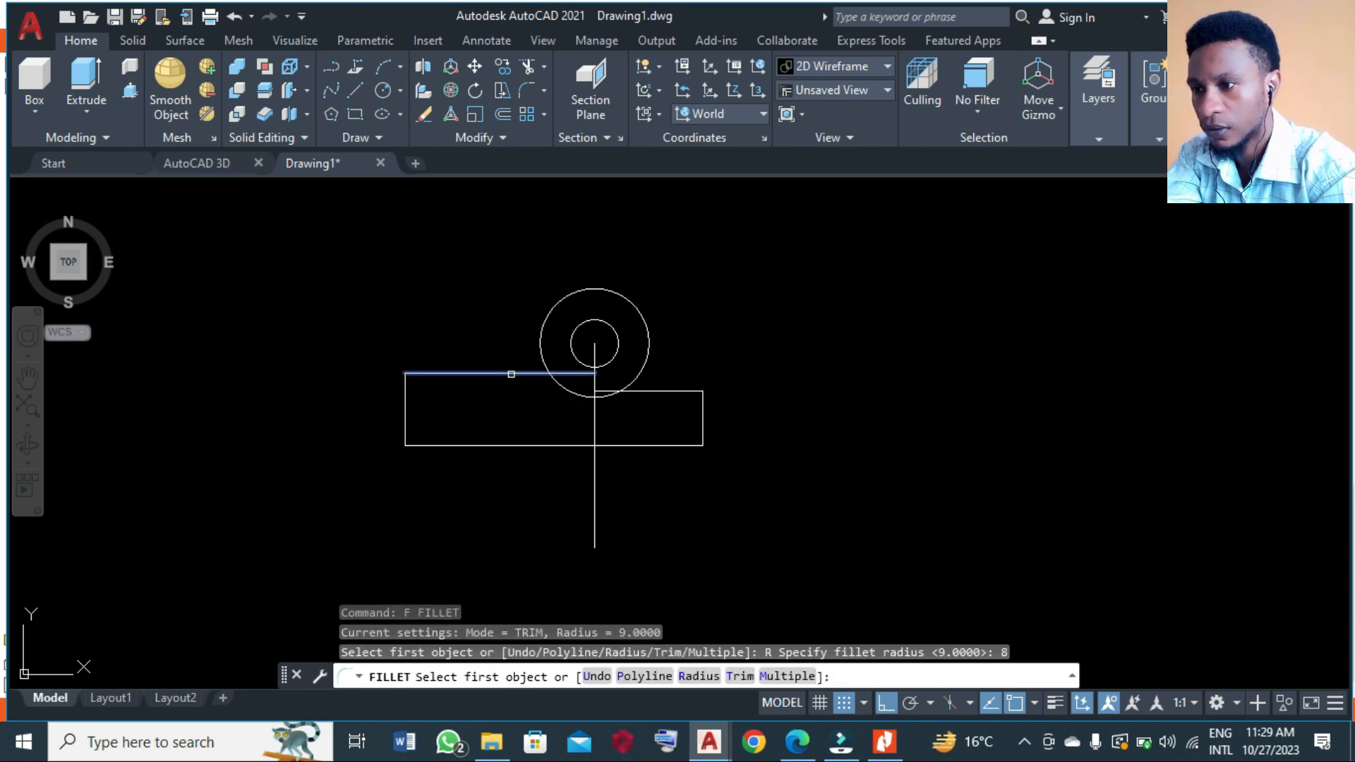
click(511, 376)
click(541, 353)
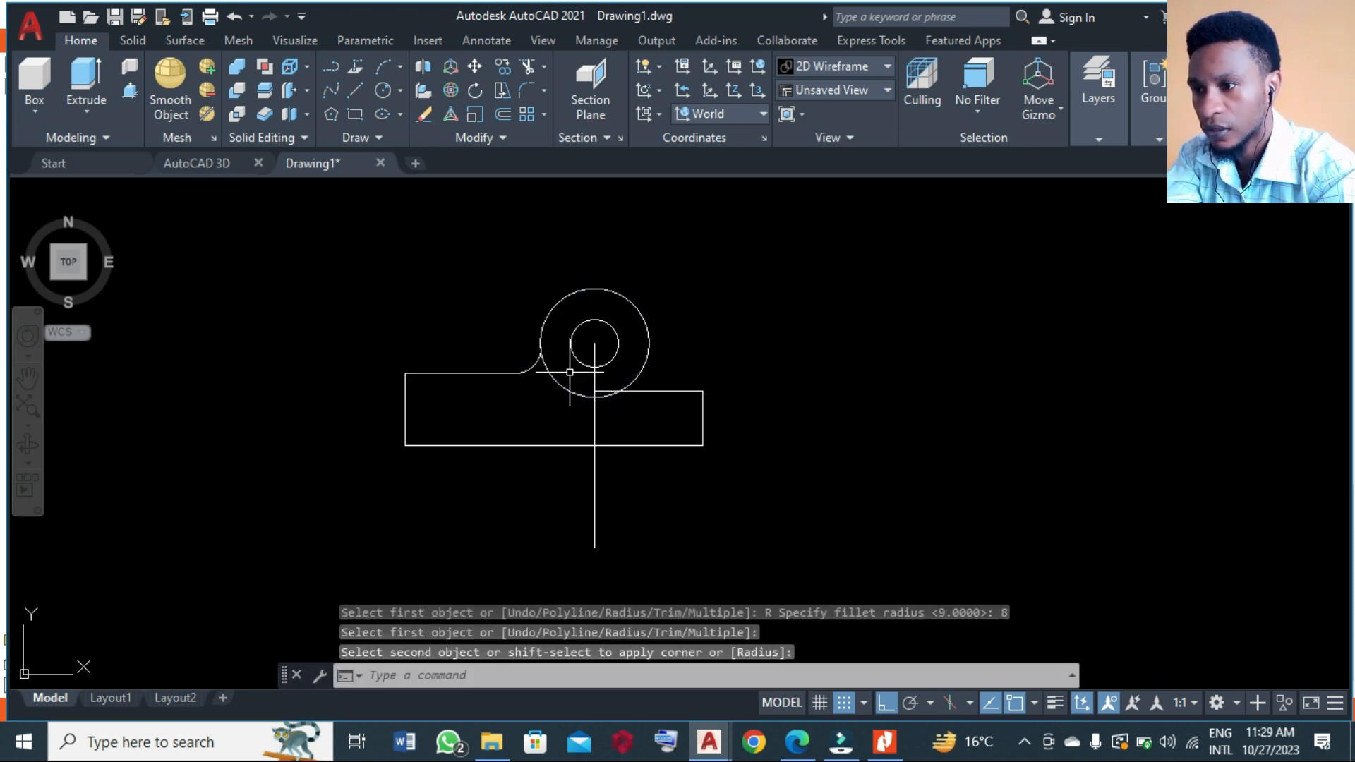
key(Return)
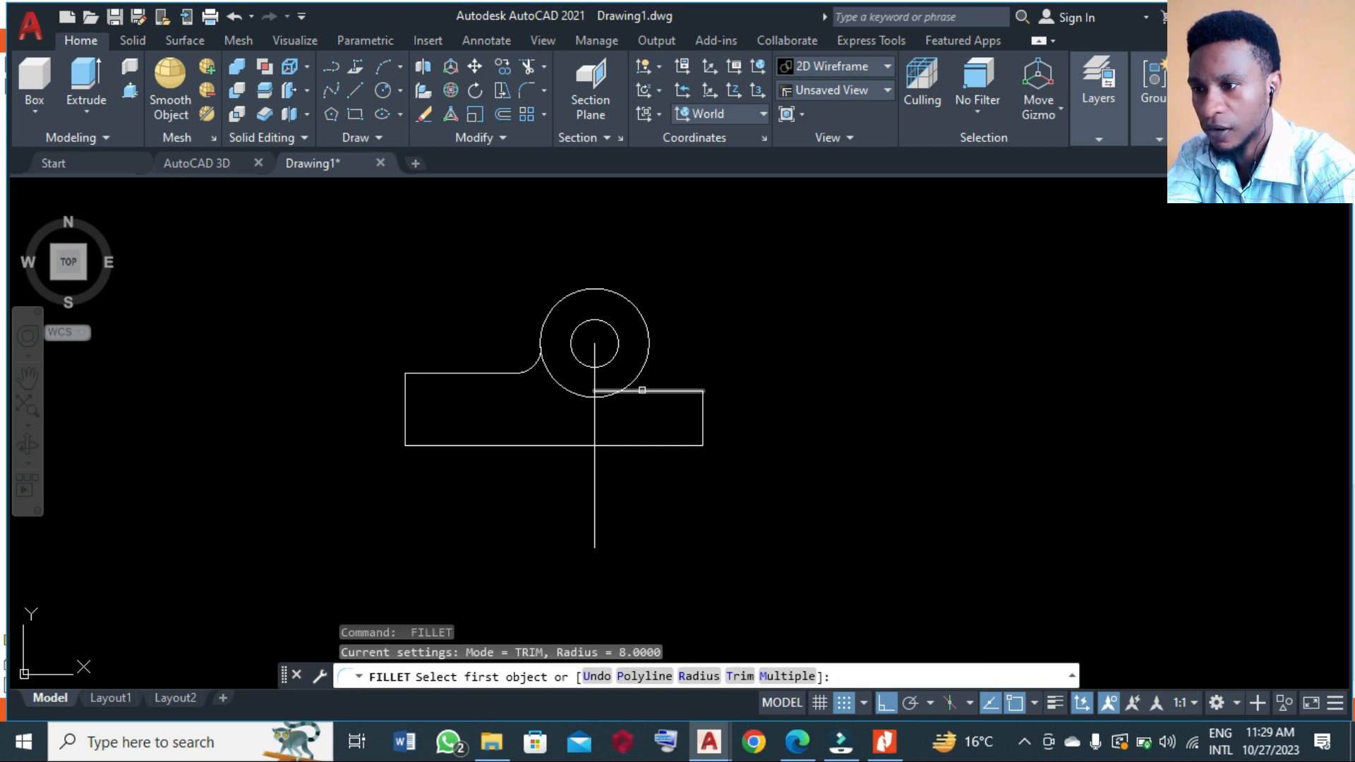
click(640, 391)
click(642, 364)
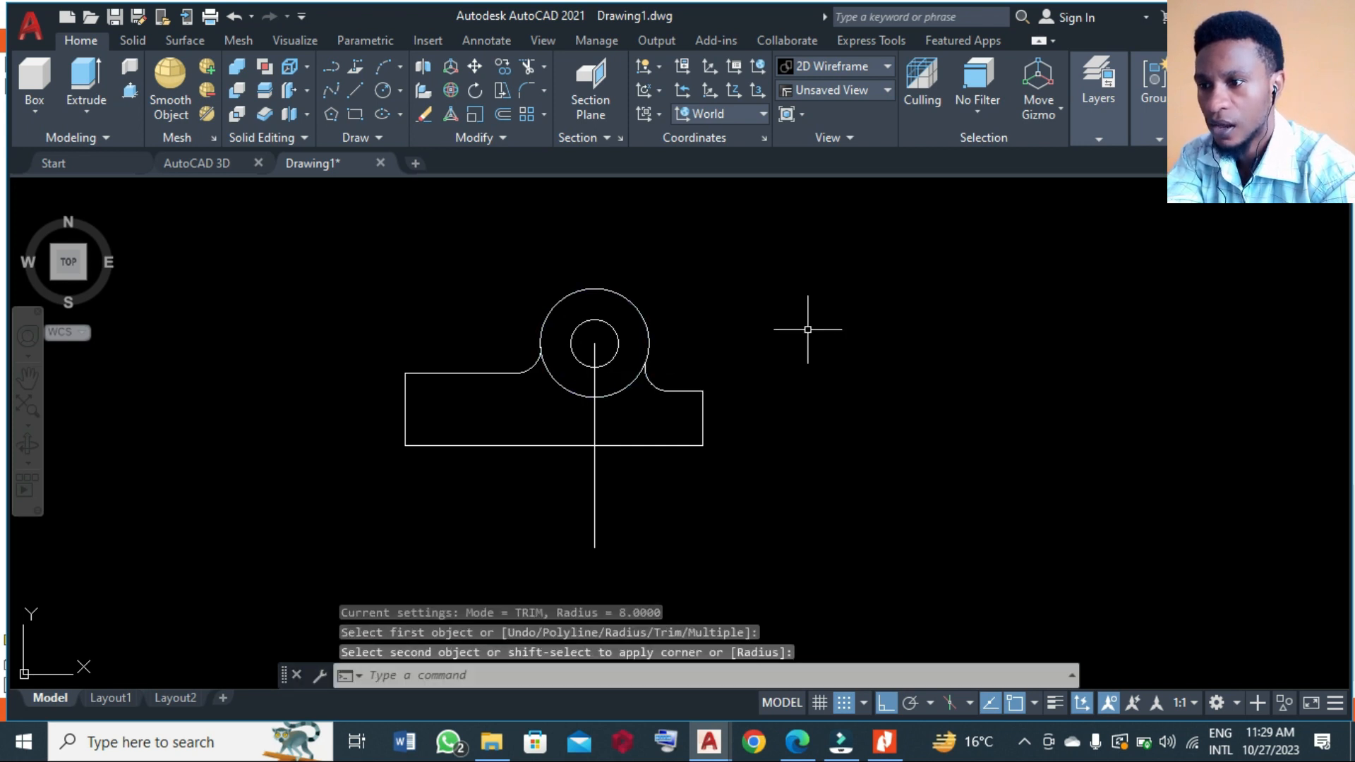
- Erase the vertical construction line and both halves of the horizontal centreline
text(e)
key(Return)
click(595, 431)
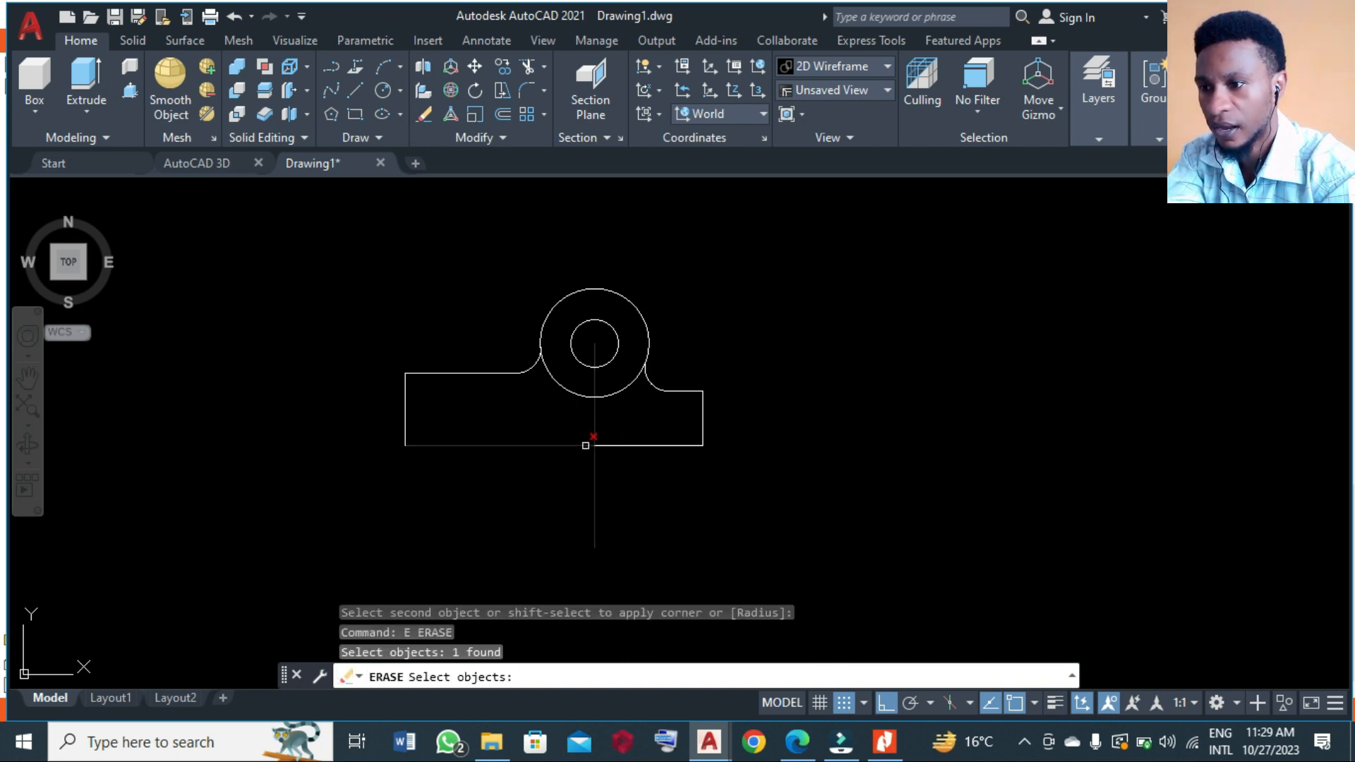
click(602, 445)
click(603, 446)
key(Return)
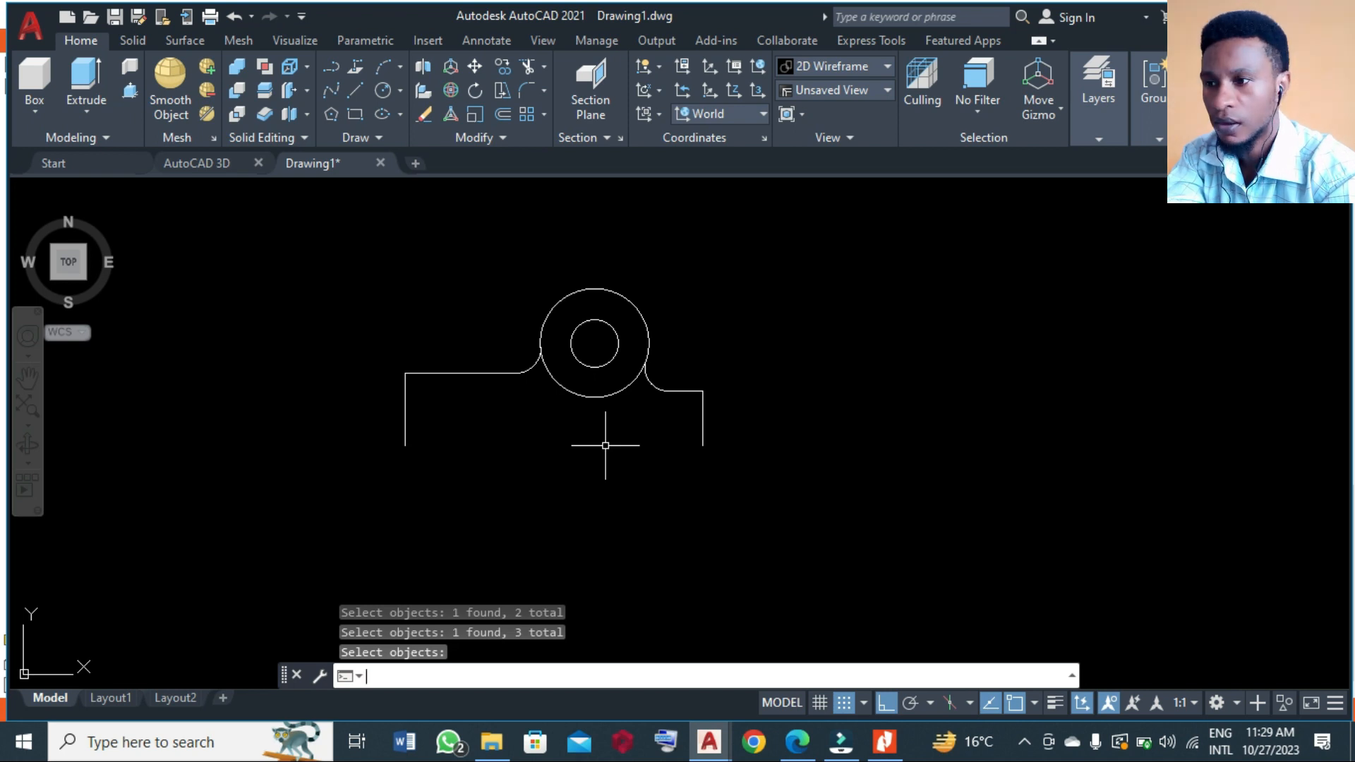
- Trim away the lower arc of the outer circle between the two fillets
text(tr)
key(Return)
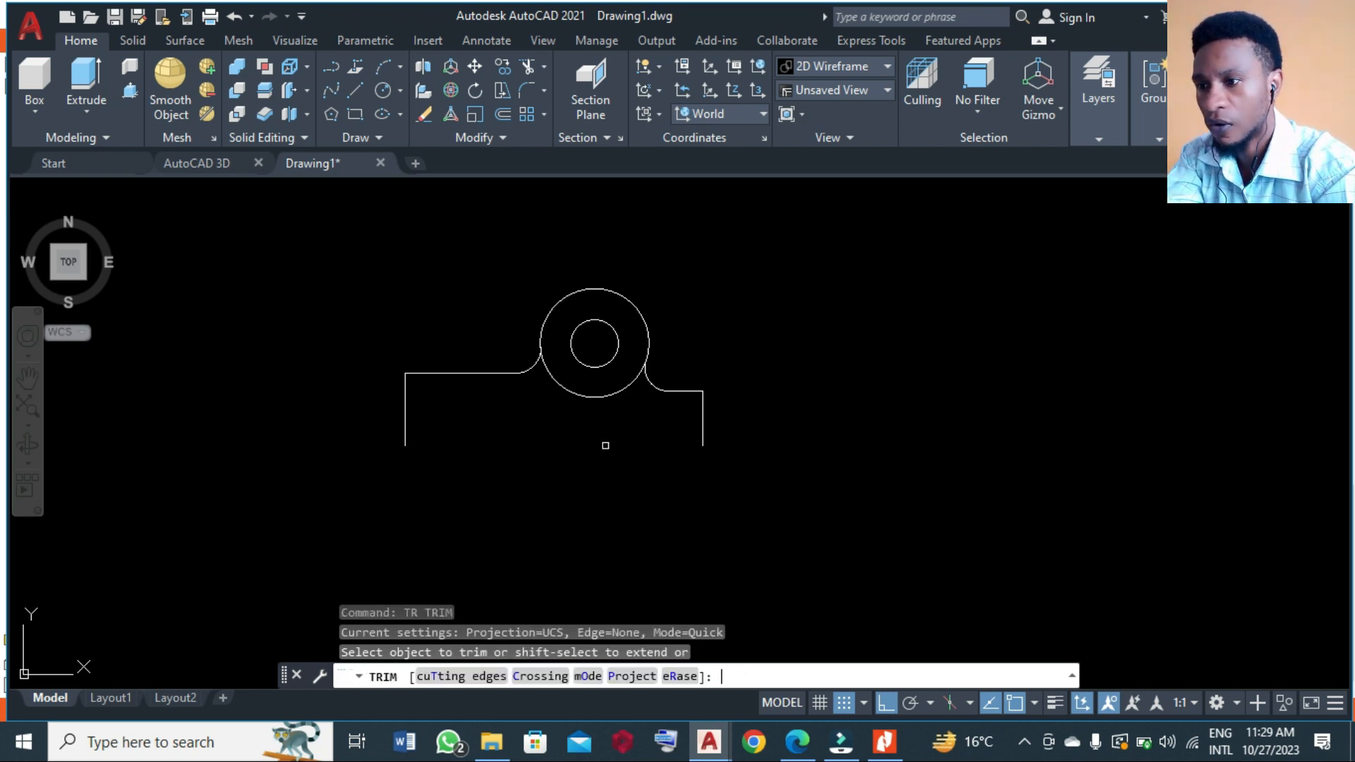
click(601, 407)
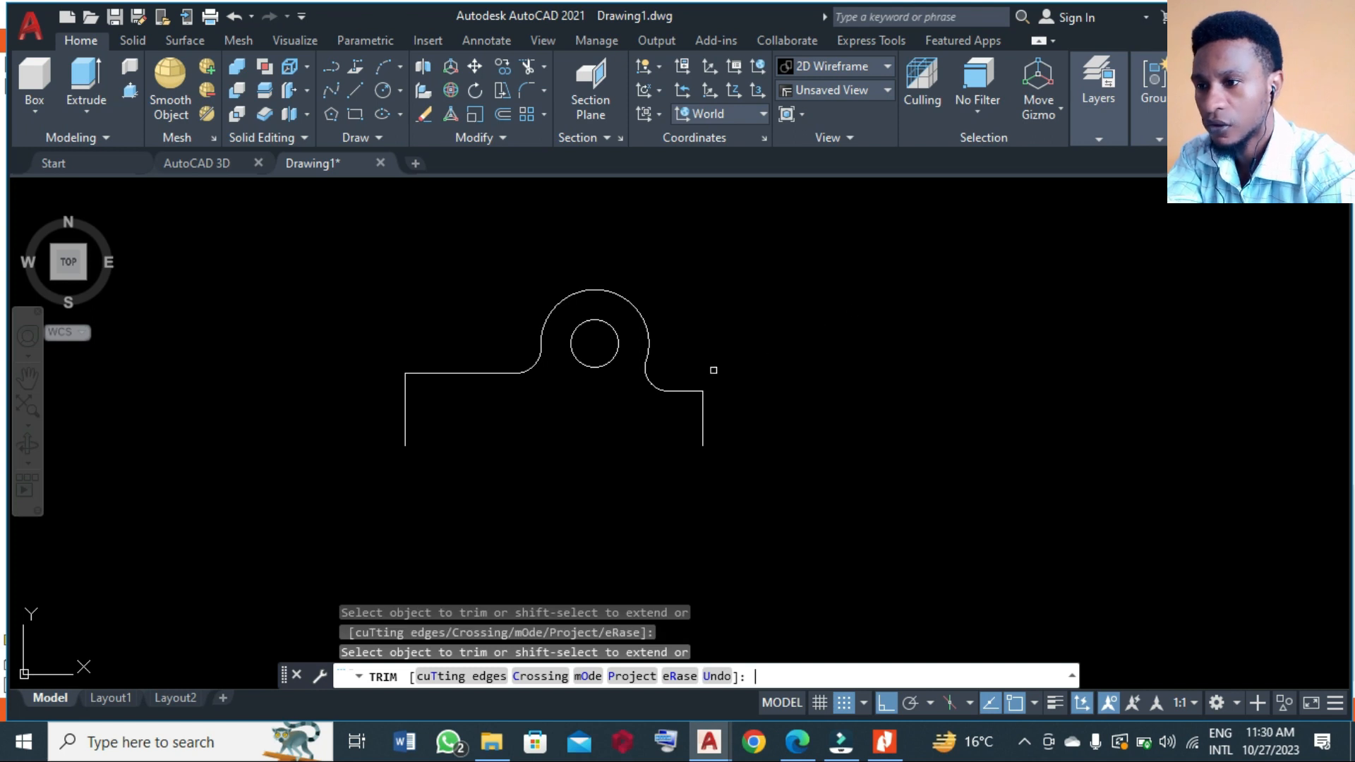
key(Return)
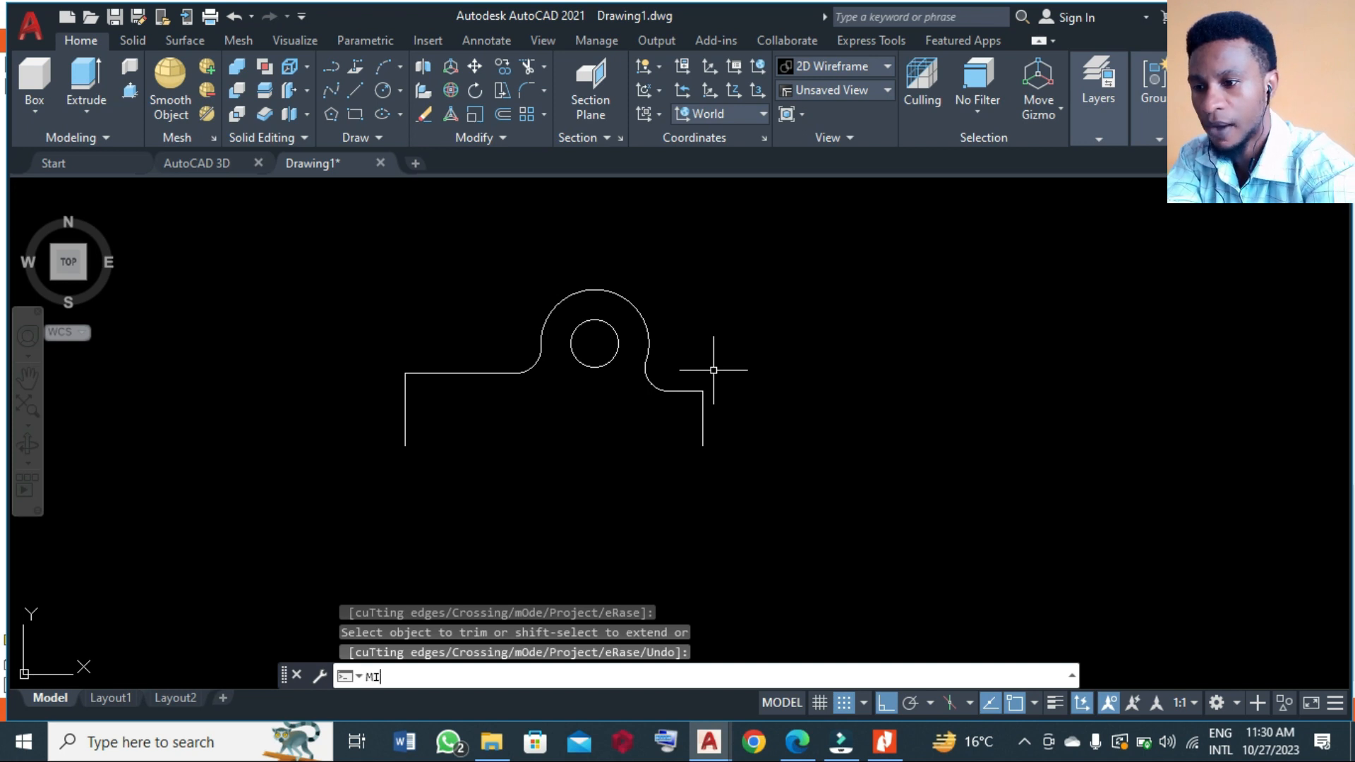
- Mirror the whole half outline and its hole about the line joining its two lower open ends, keeping the source objects
key(Return)
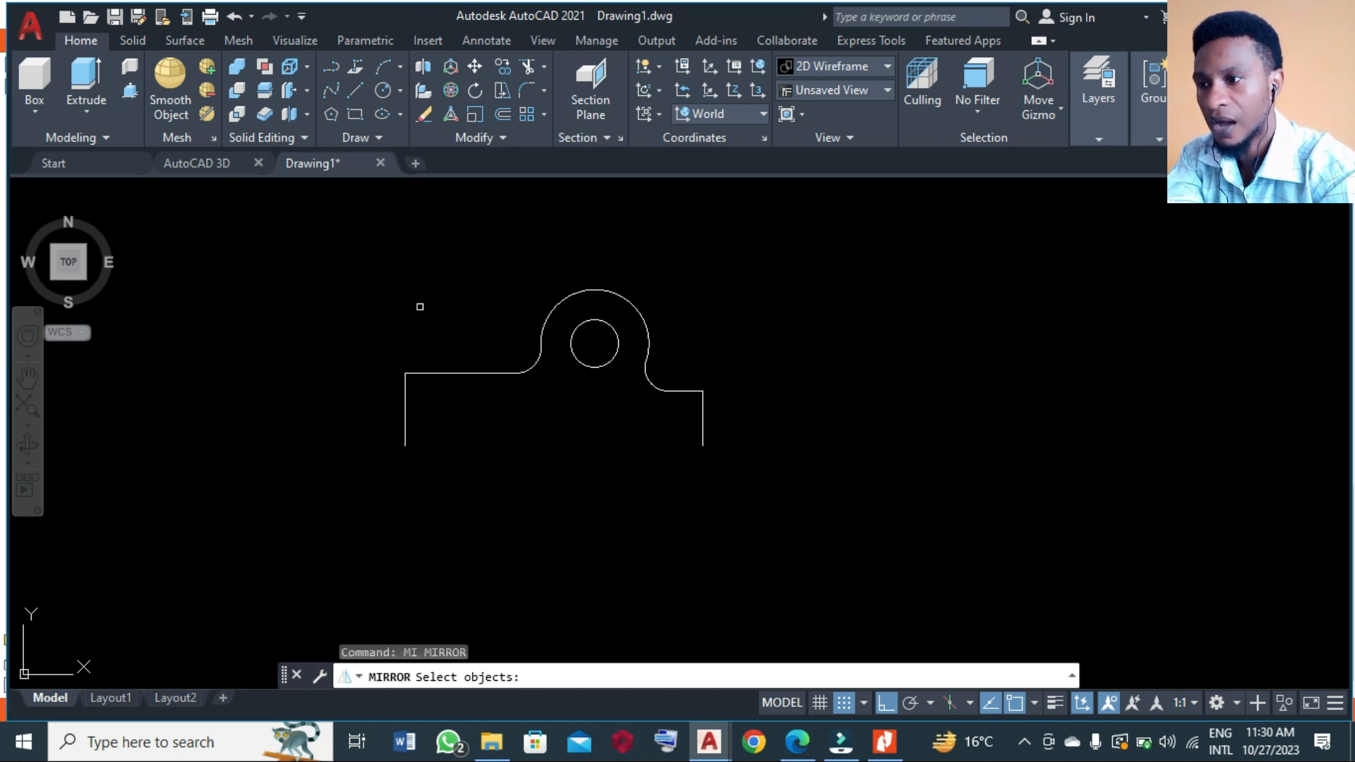
click(328, 237)
click(745, 491)
key(Return)
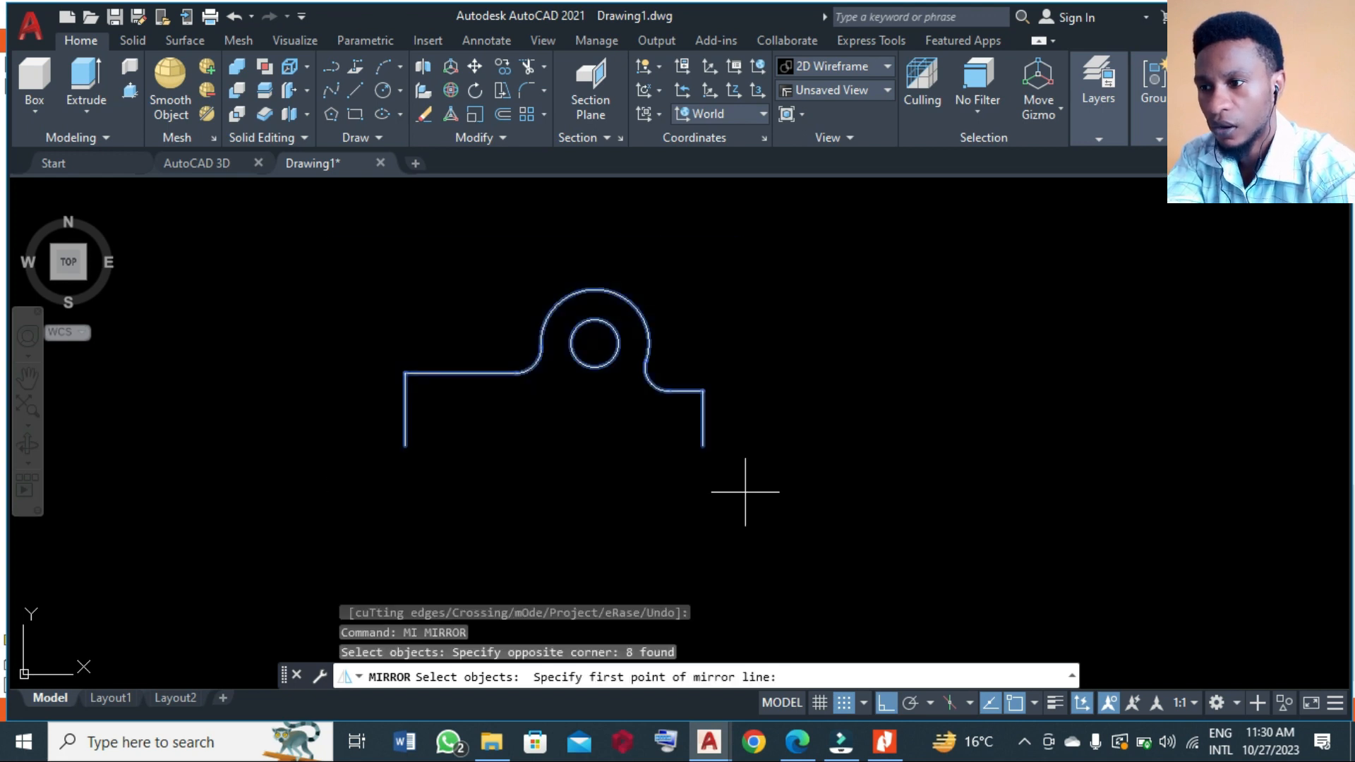
click(405, 446)
click(702, 444)
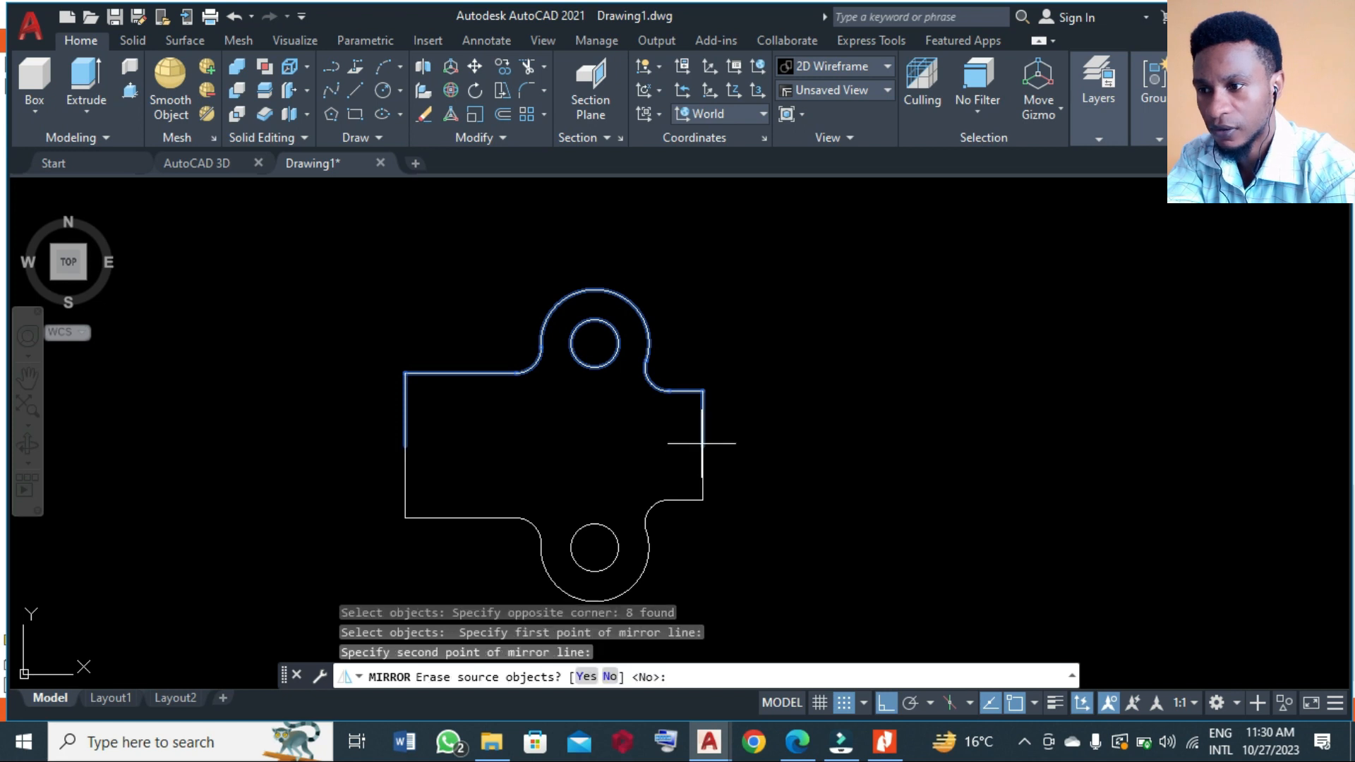
key(Return)
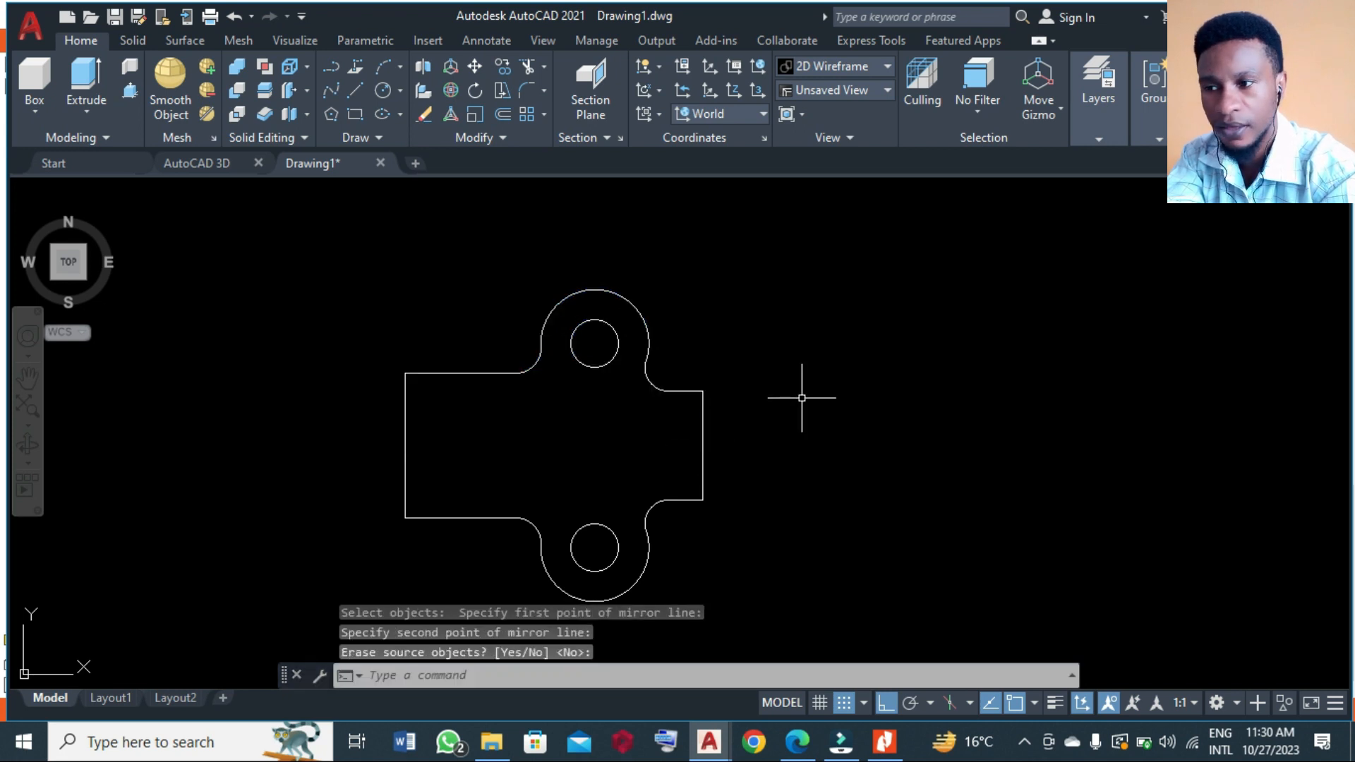
- From the home isometric view, Presspull the outline area around the two holes to a height of 9, and display the model as Shaded
scroll(922, 312, down, 4)
scroll(821, 375, up, 4)
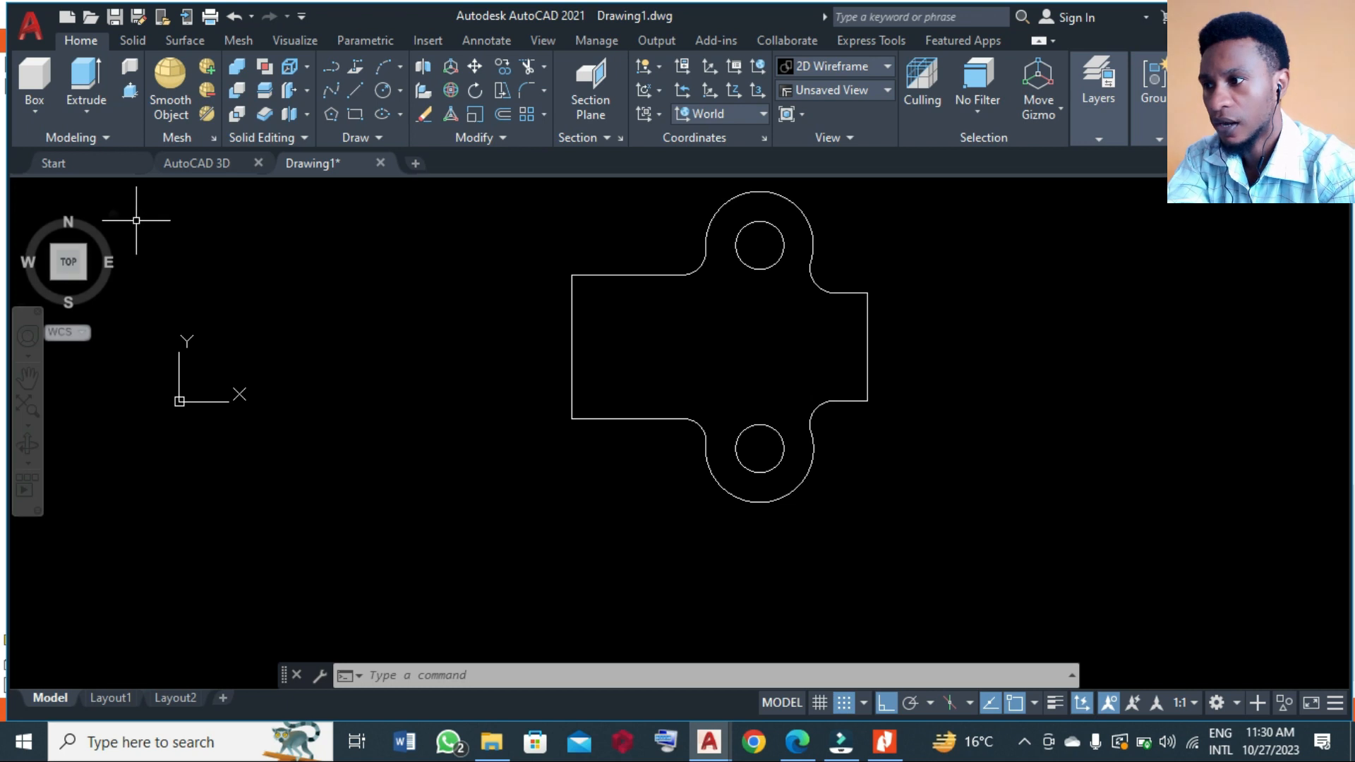
click(114, 210)
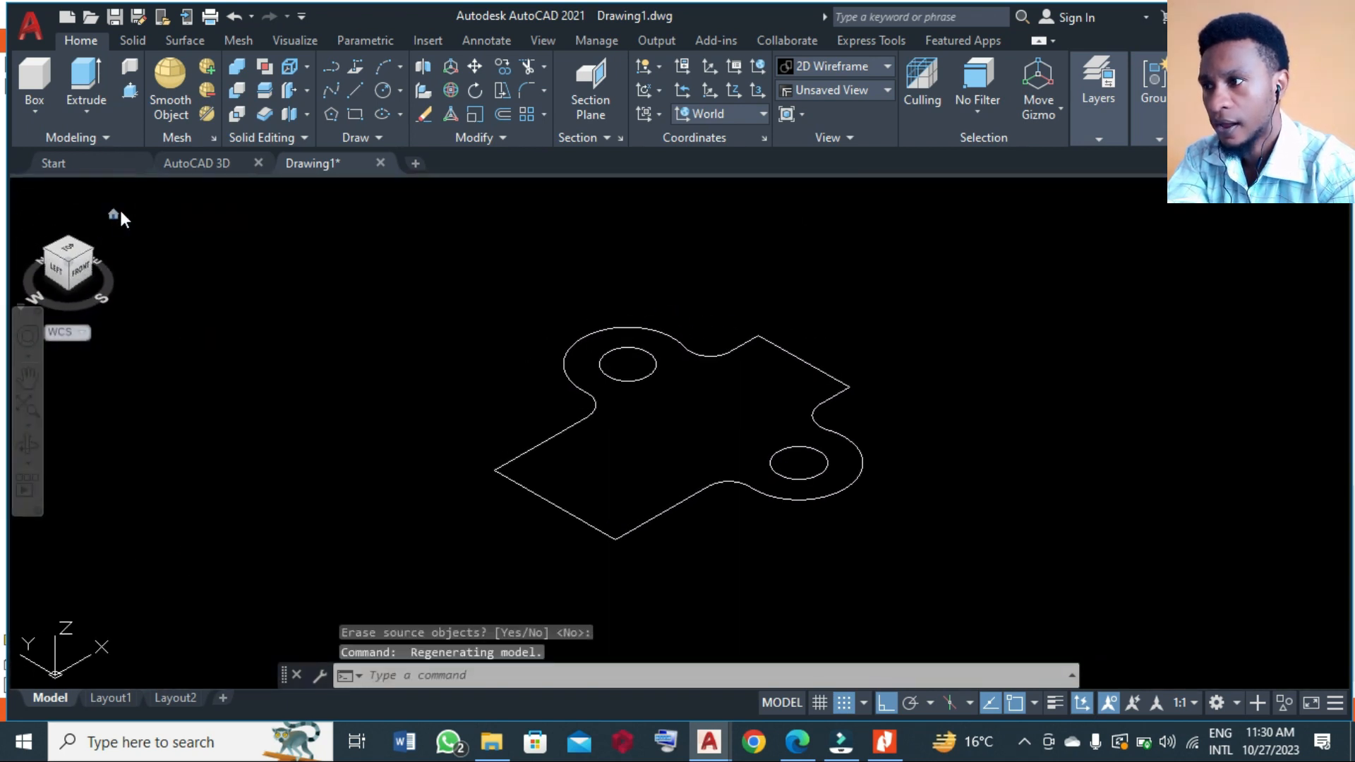
click(131, 91)
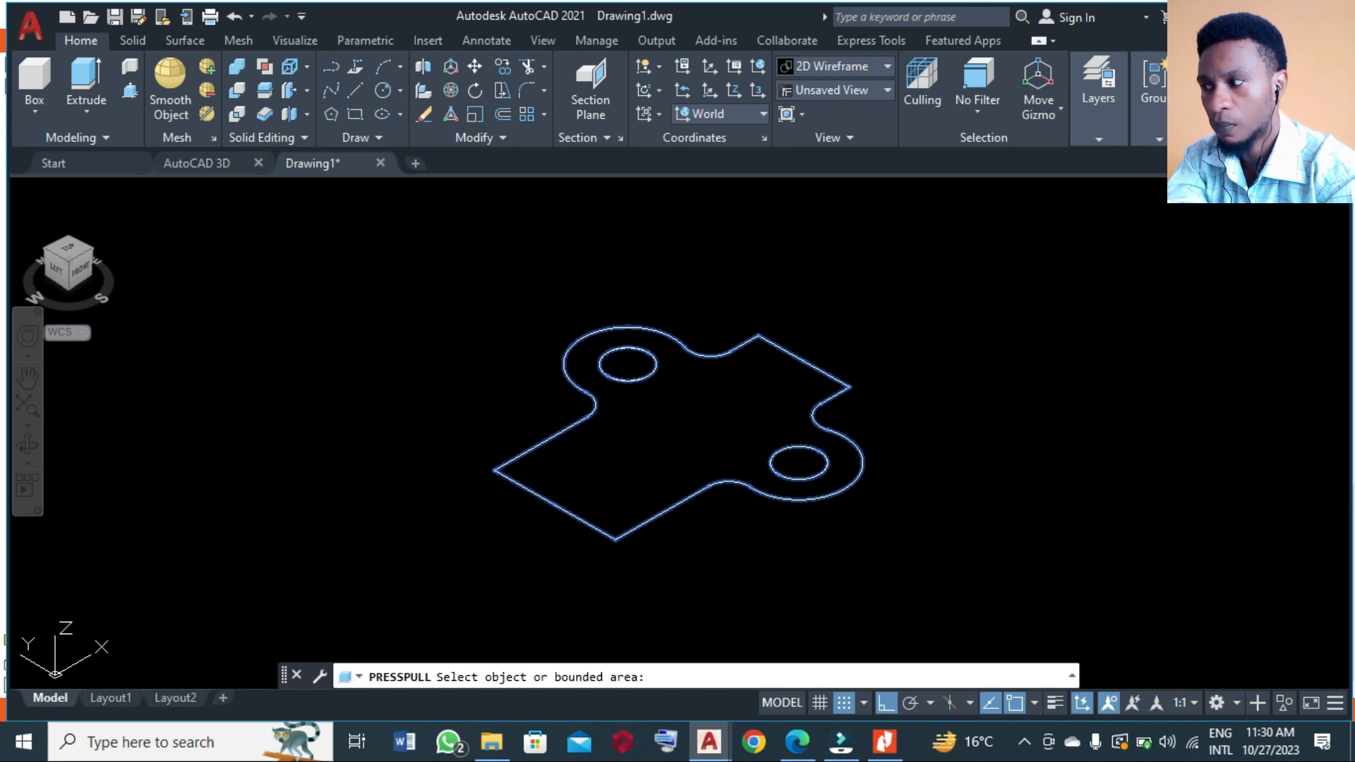
click(621, 415)
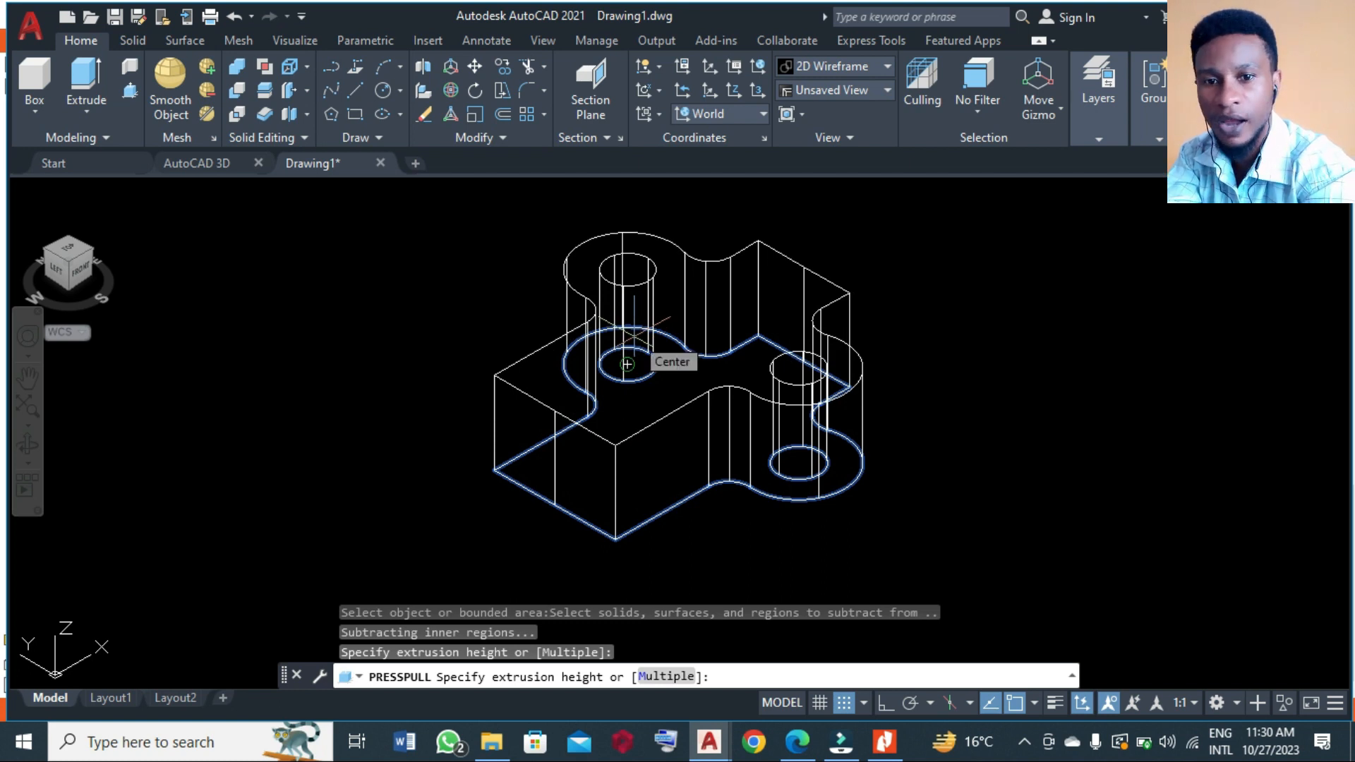
key(Return)
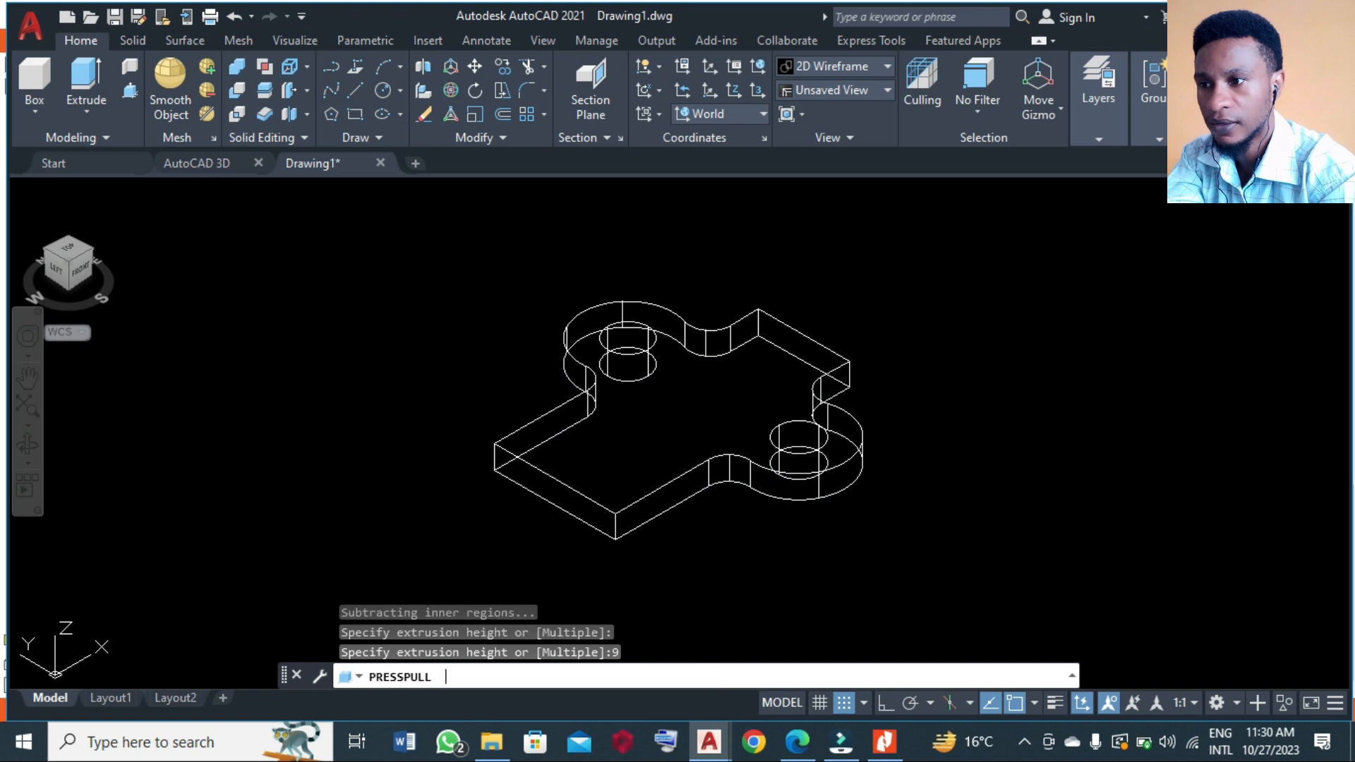
key(Return)
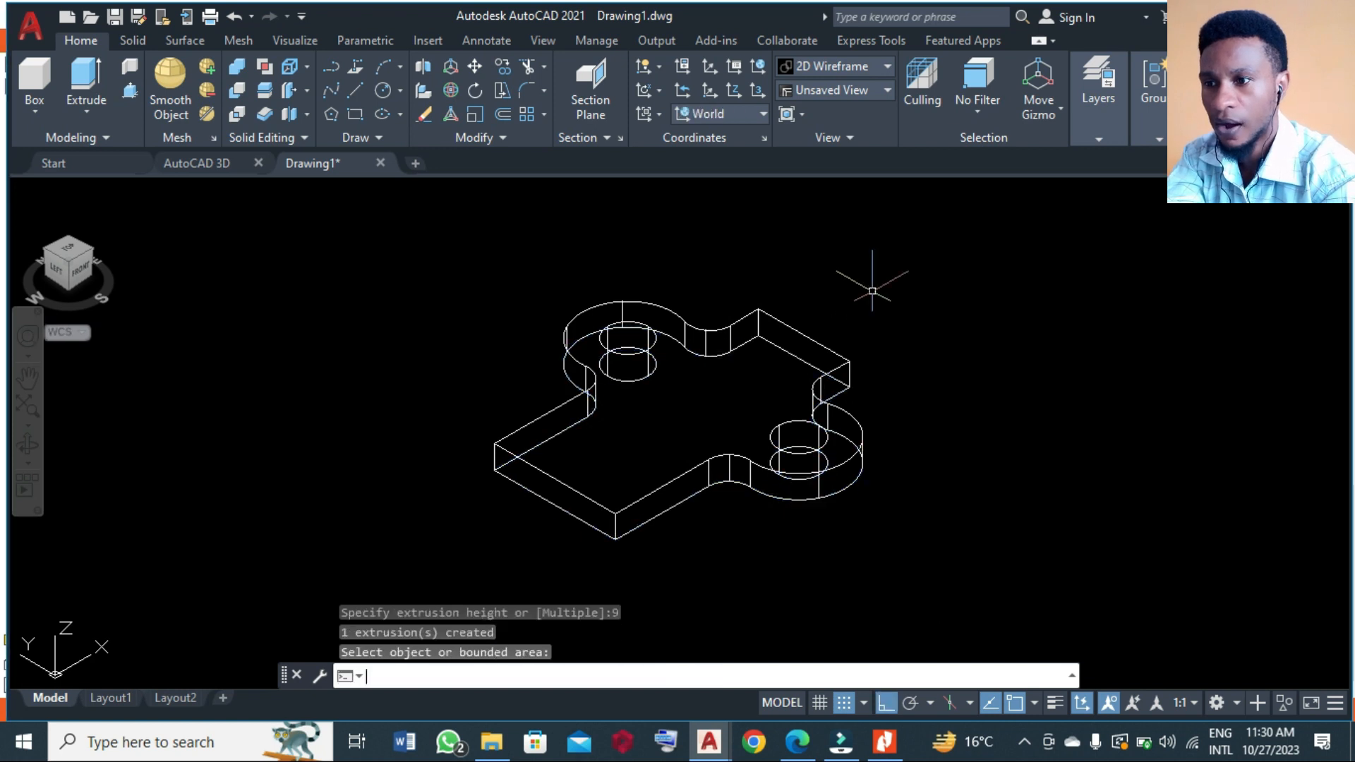
click(836, 69)
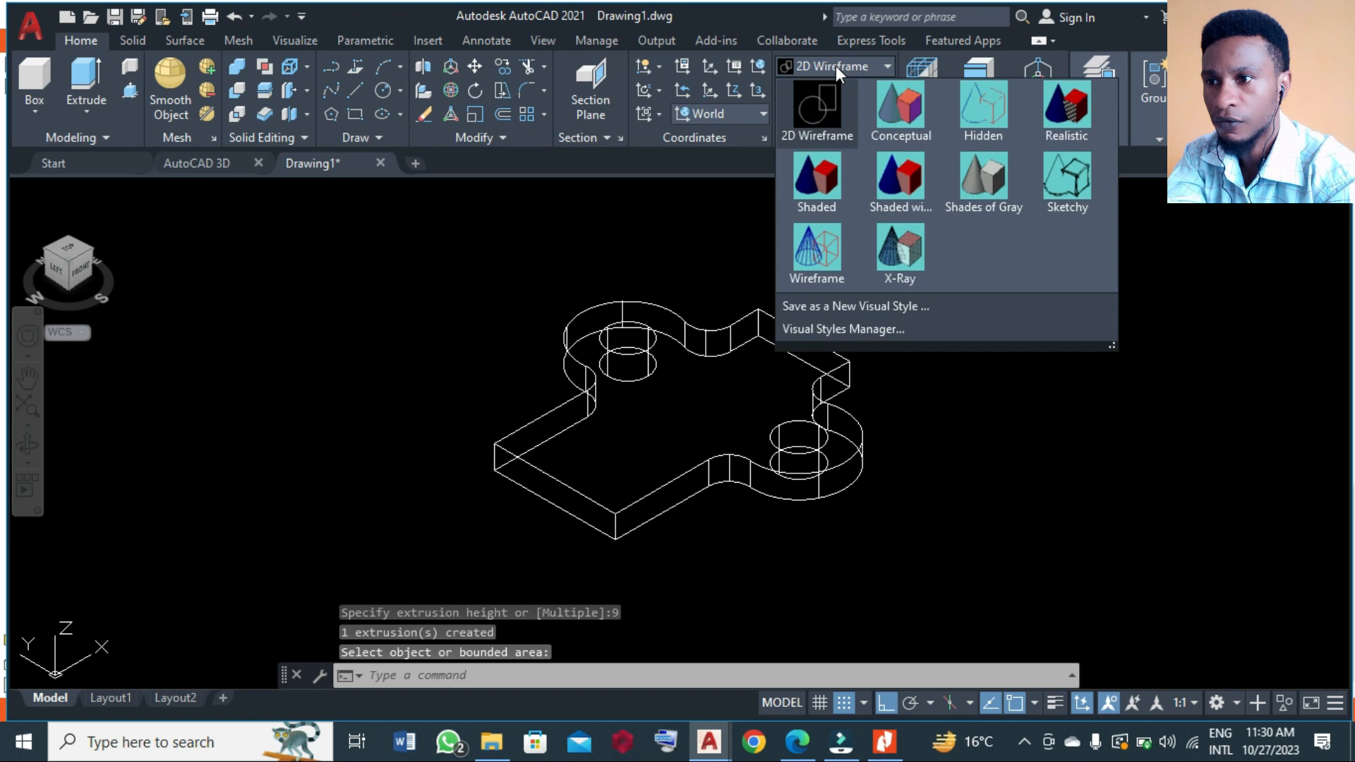
click(821, 177)
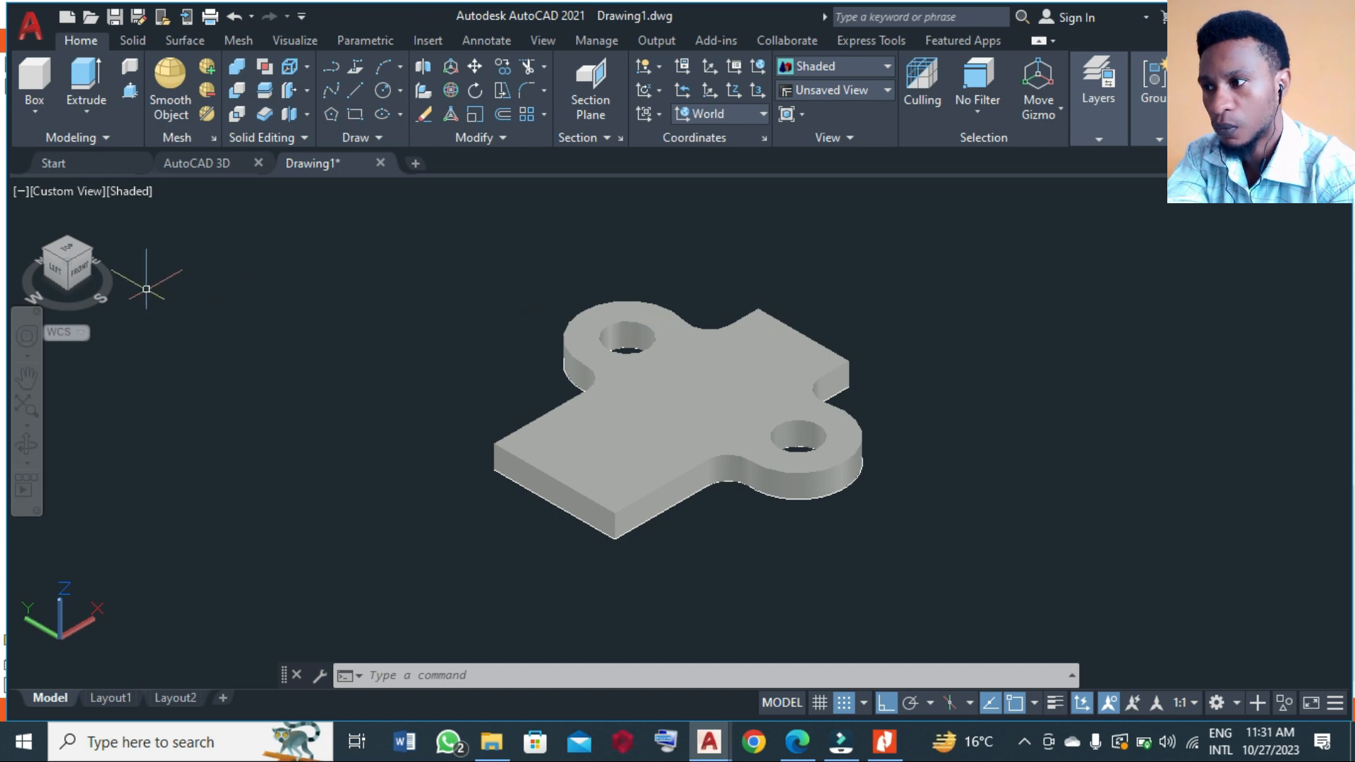
- Switch to the front view and align the UCS with the current view
click(81, 272)
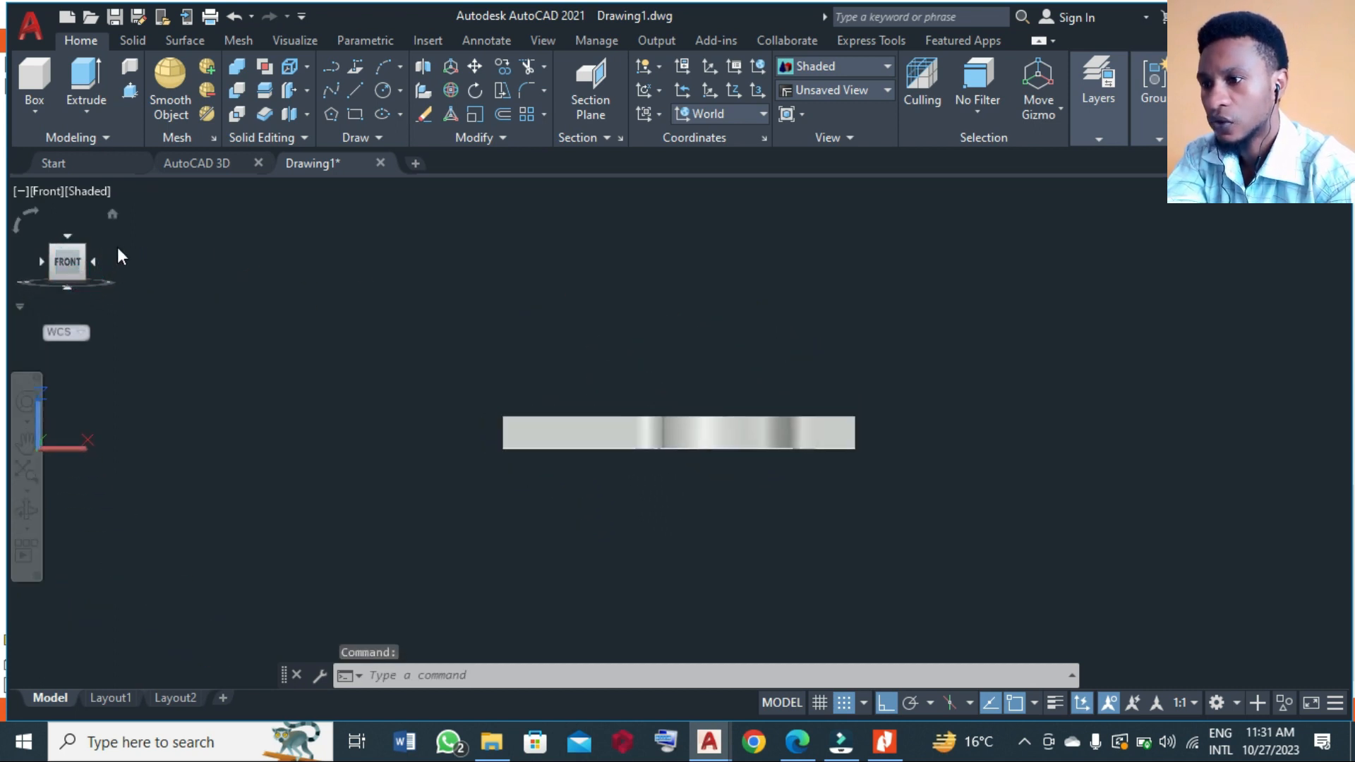
click(661, 115)
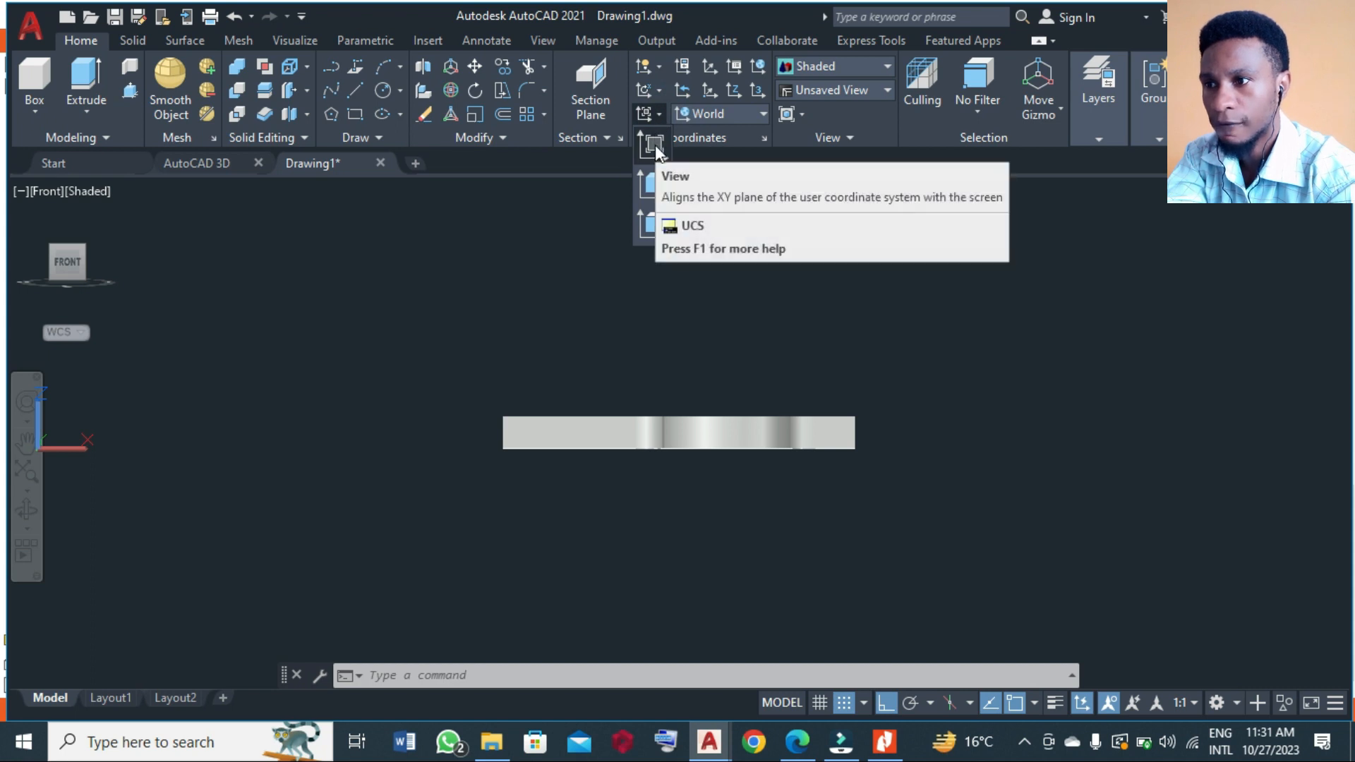
click(654, 145)
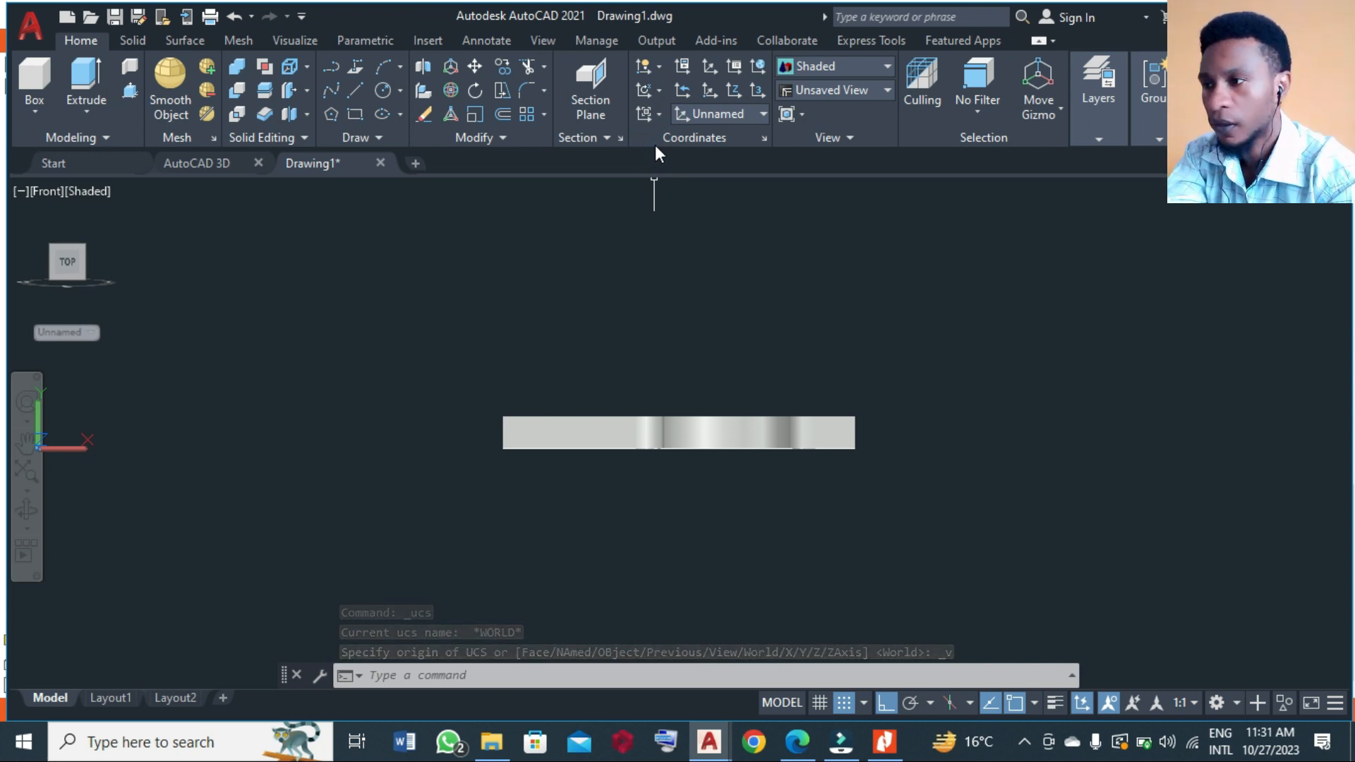
- Draw a closed rectangle 36 units wide and 21 units high from lines, beside the left end of the plate
click(350, 97)
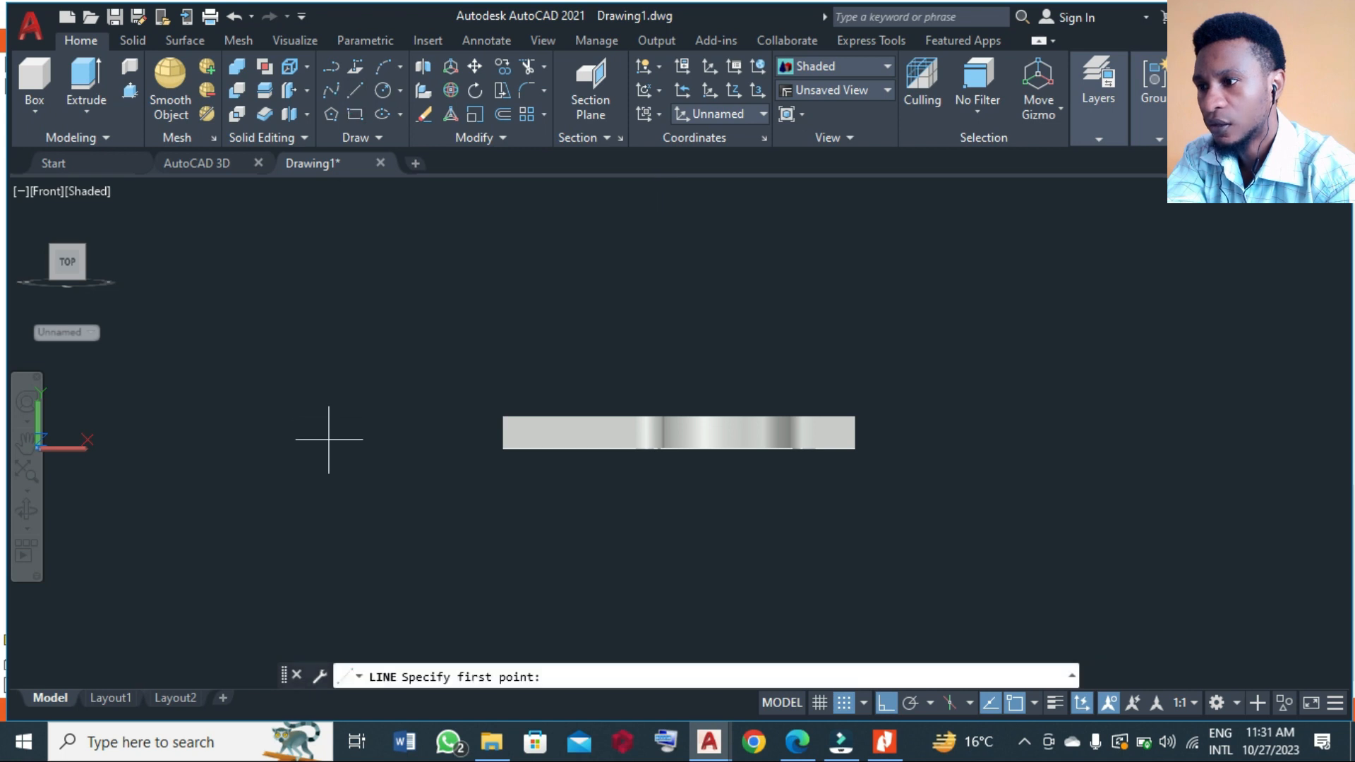
click(298, 376)
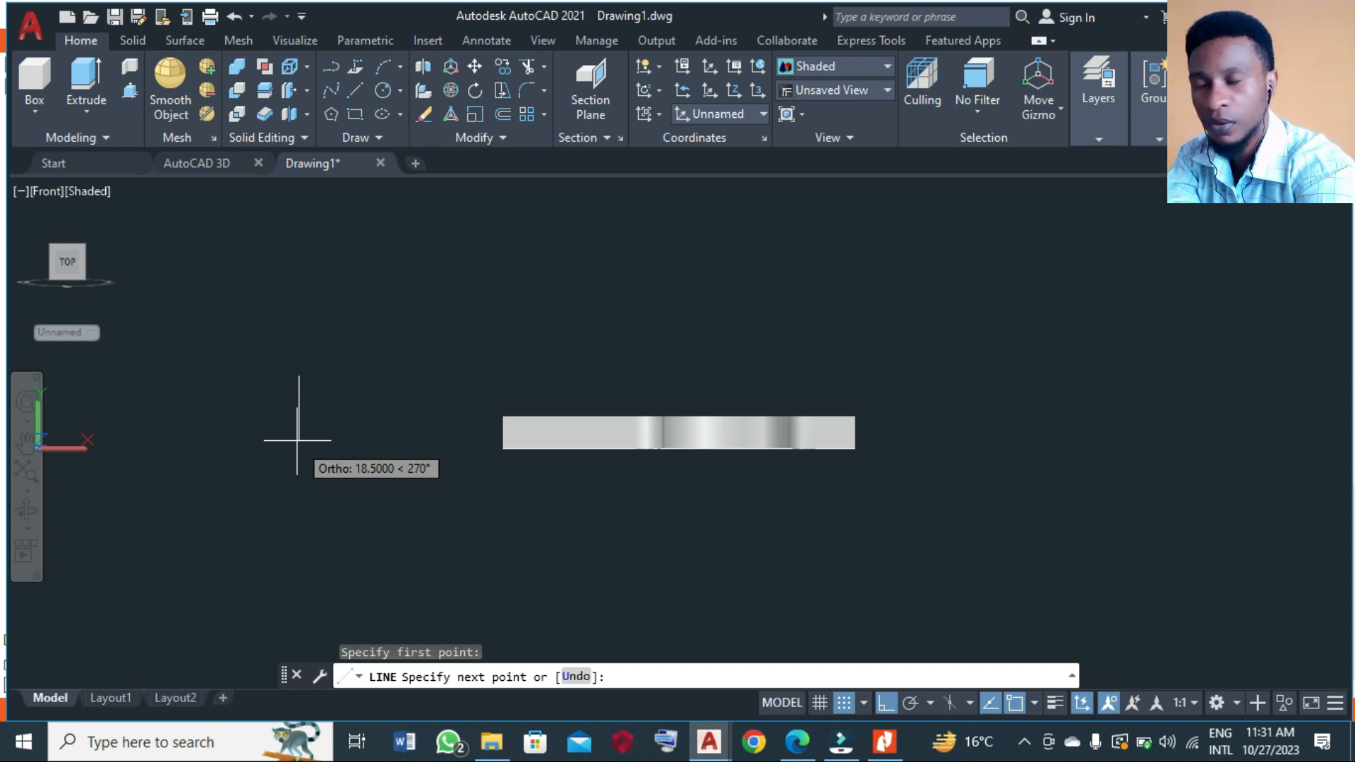
key(Return)
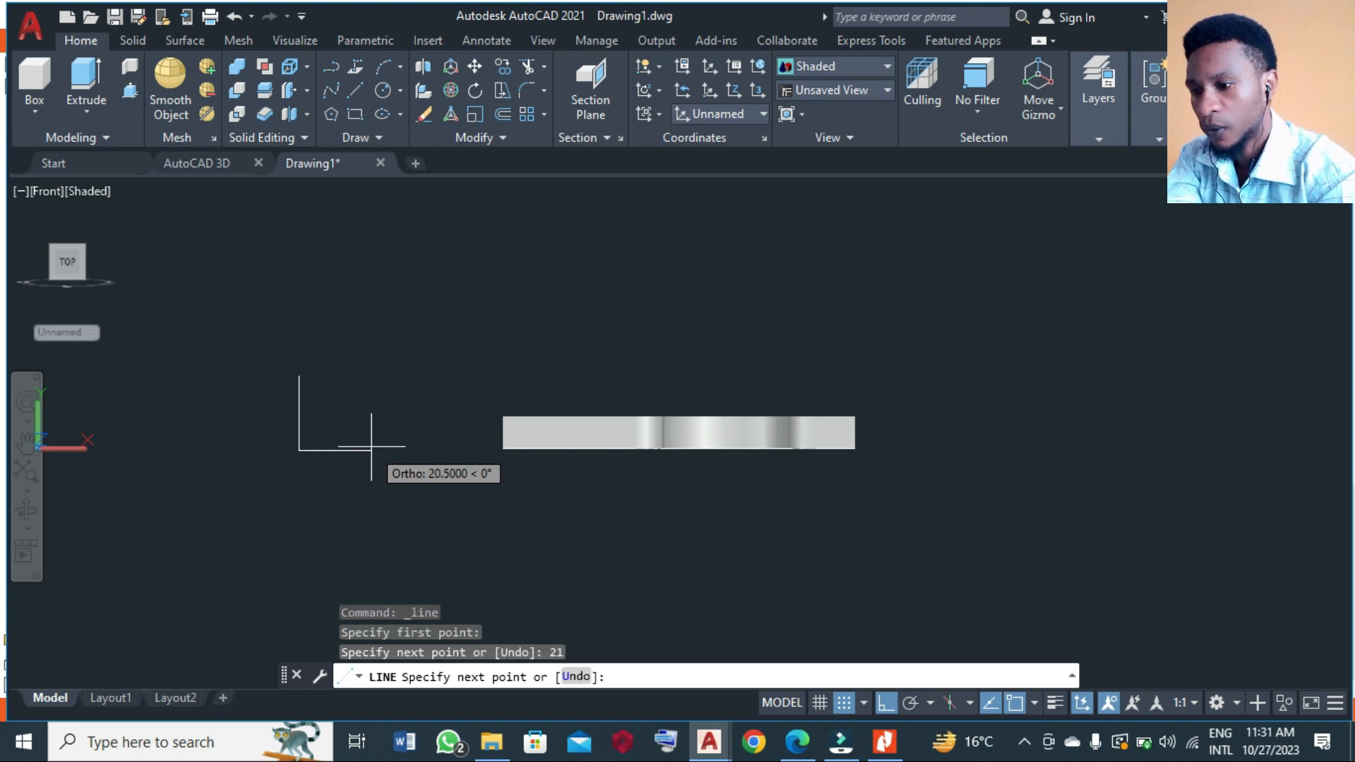
text(36)
key(Return)
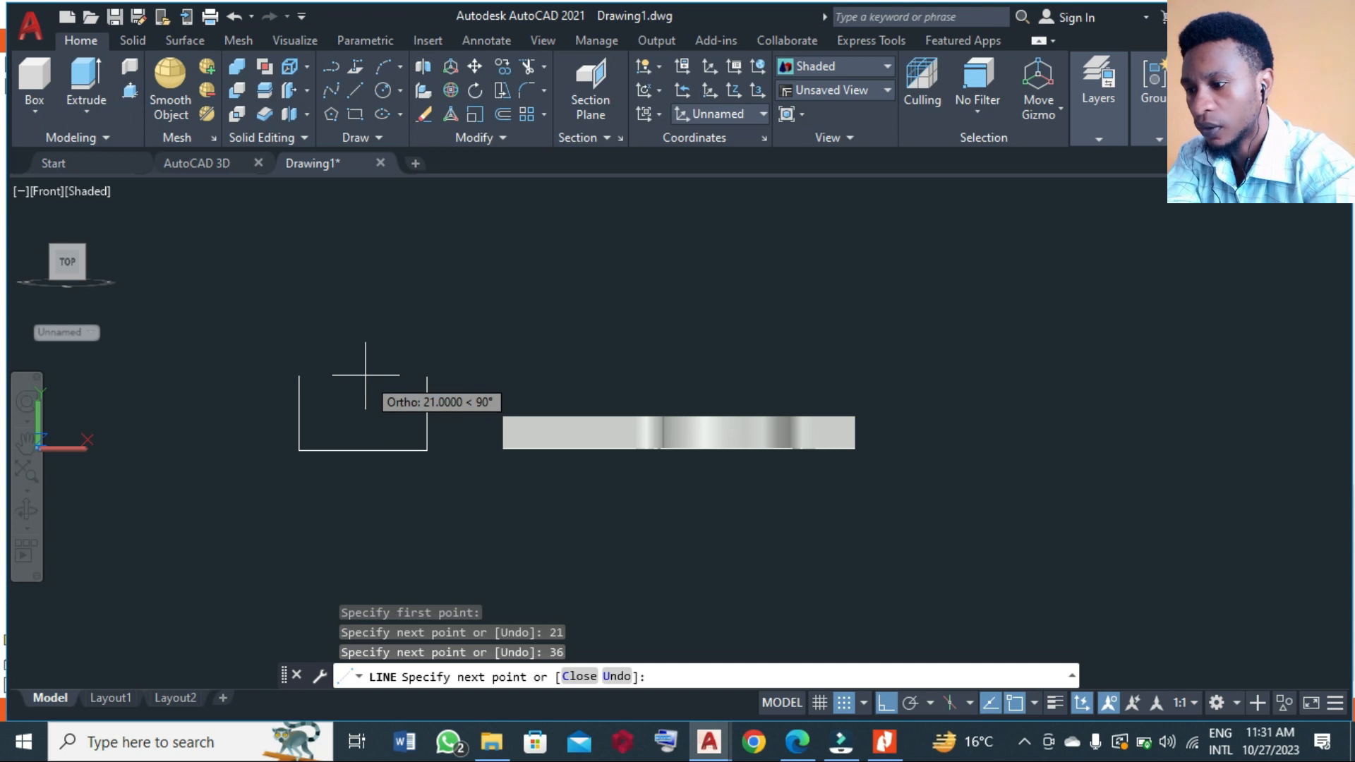
text(21)
key(Return)
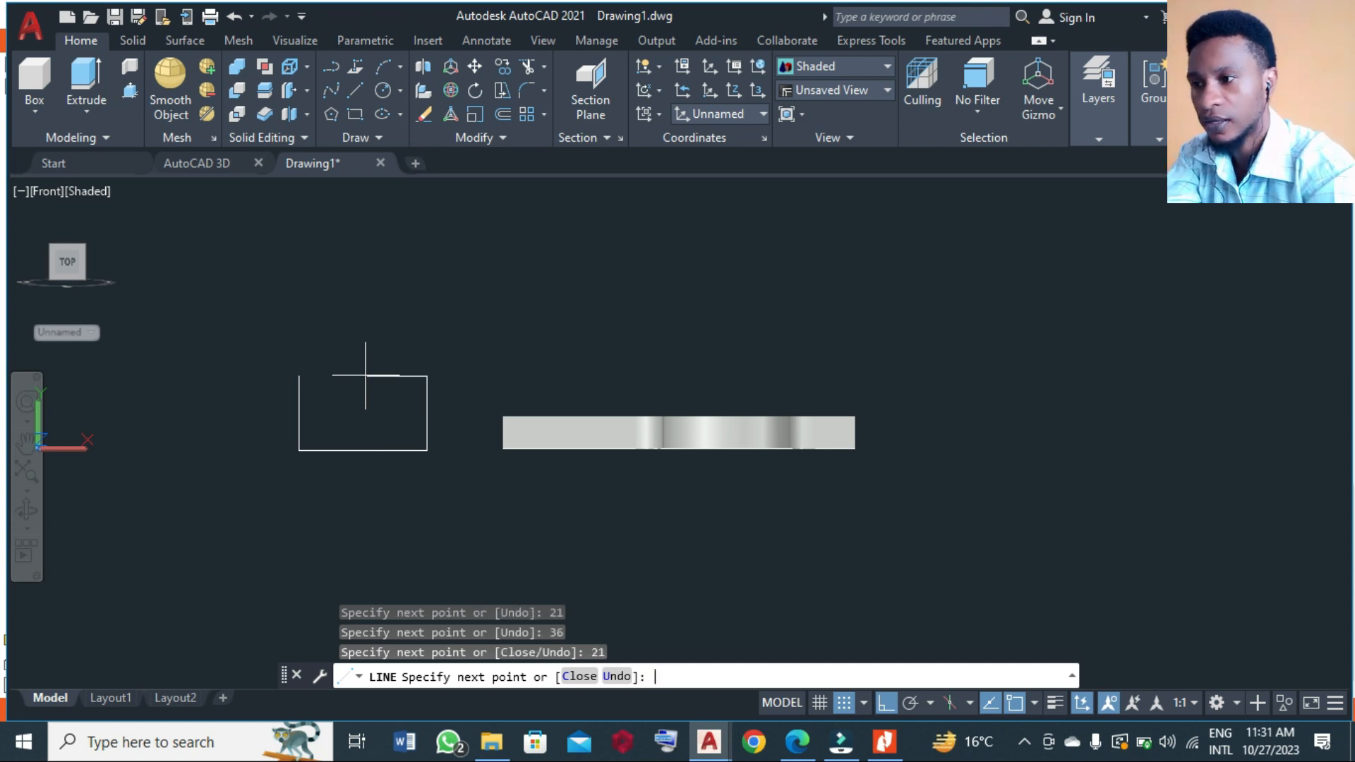
click(298, 375)
key(Return)
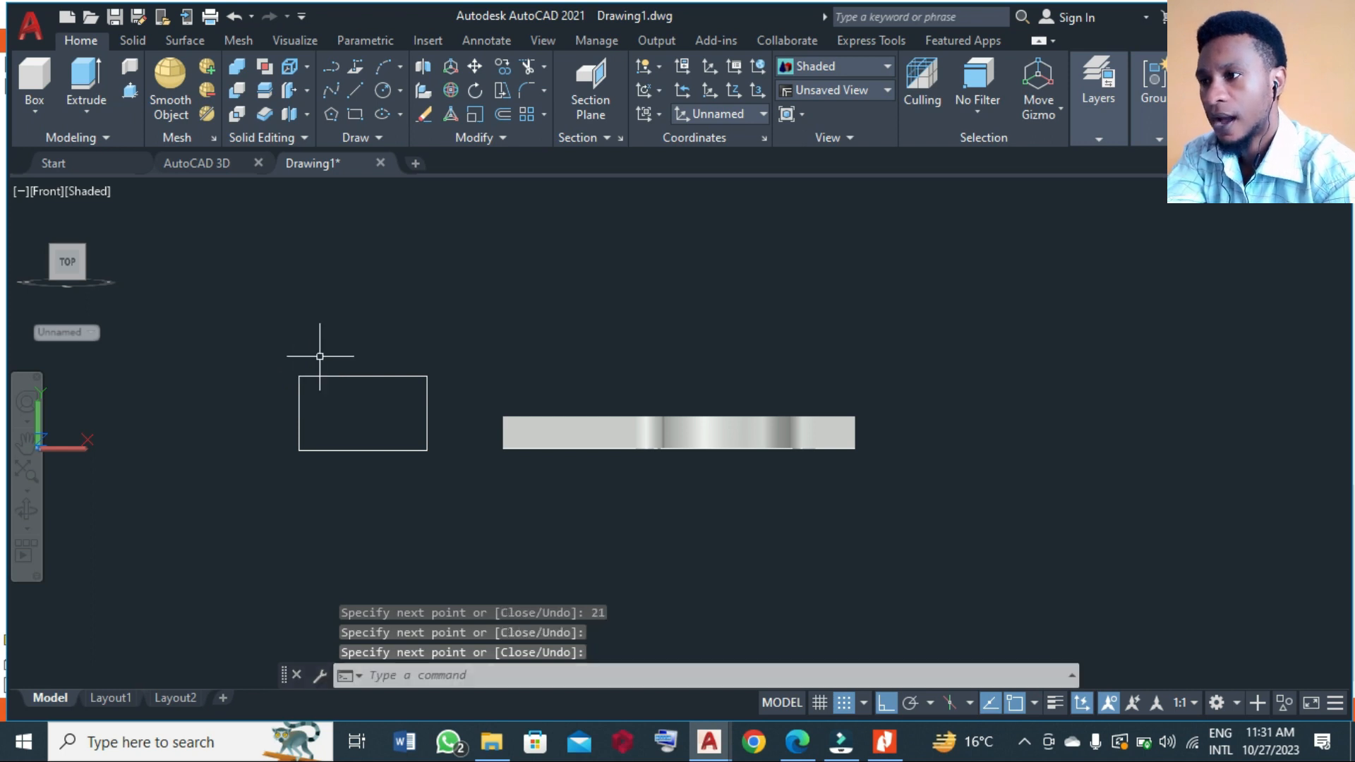
click(383, 89)
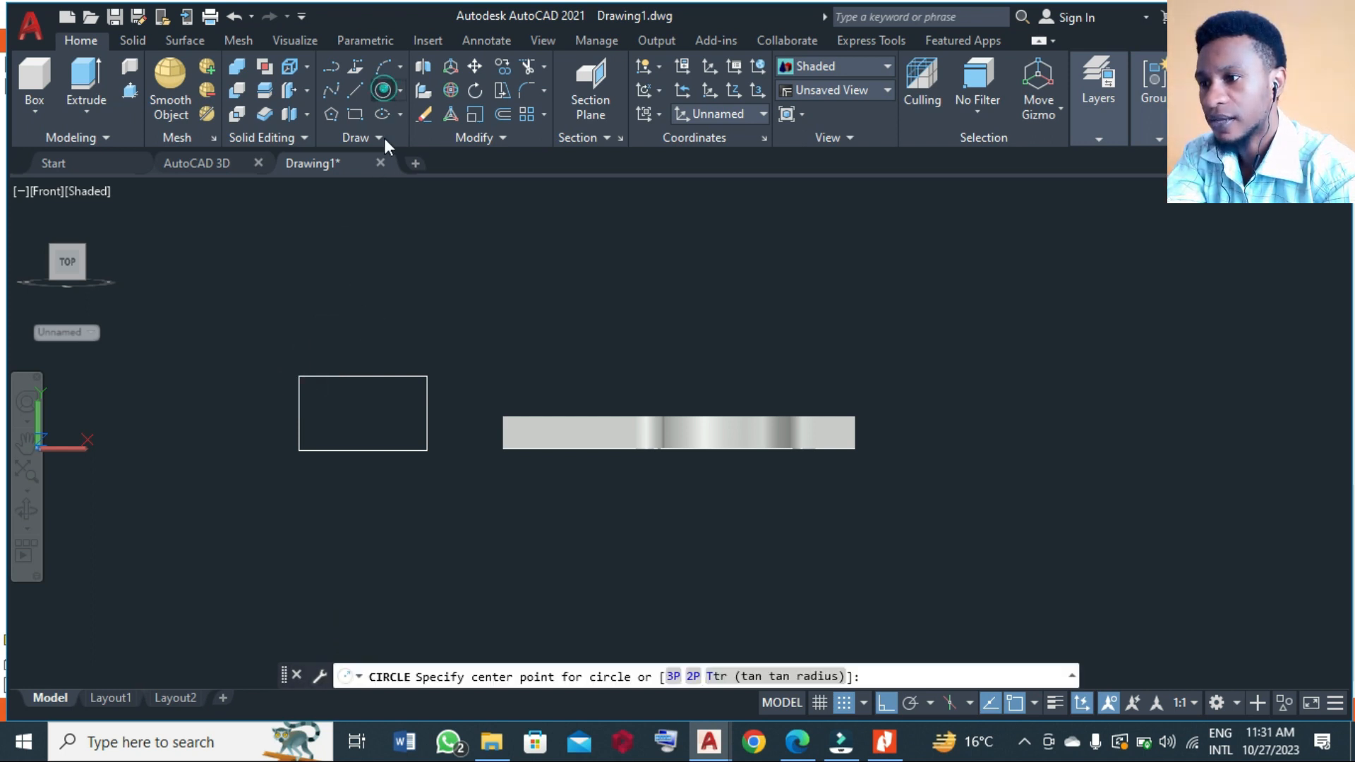
click(426, 376)
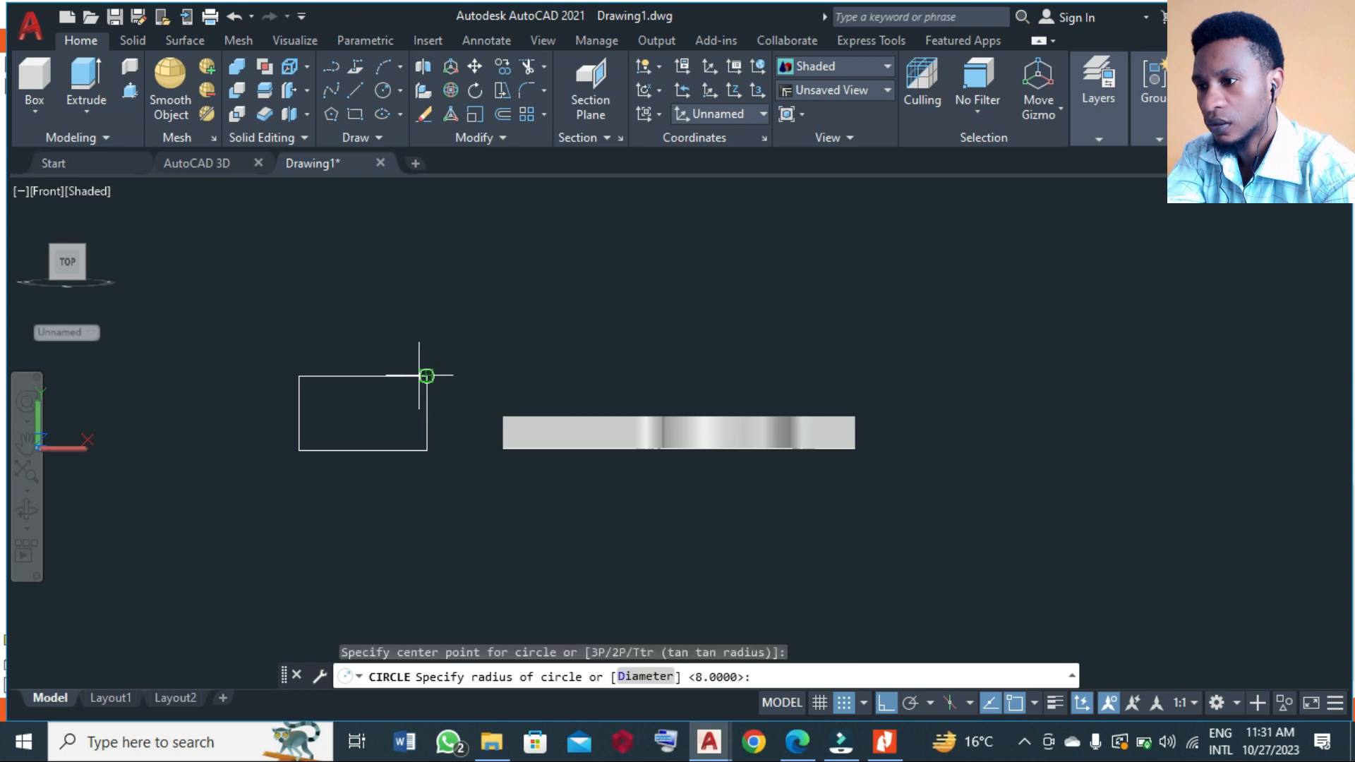
key(Escape)
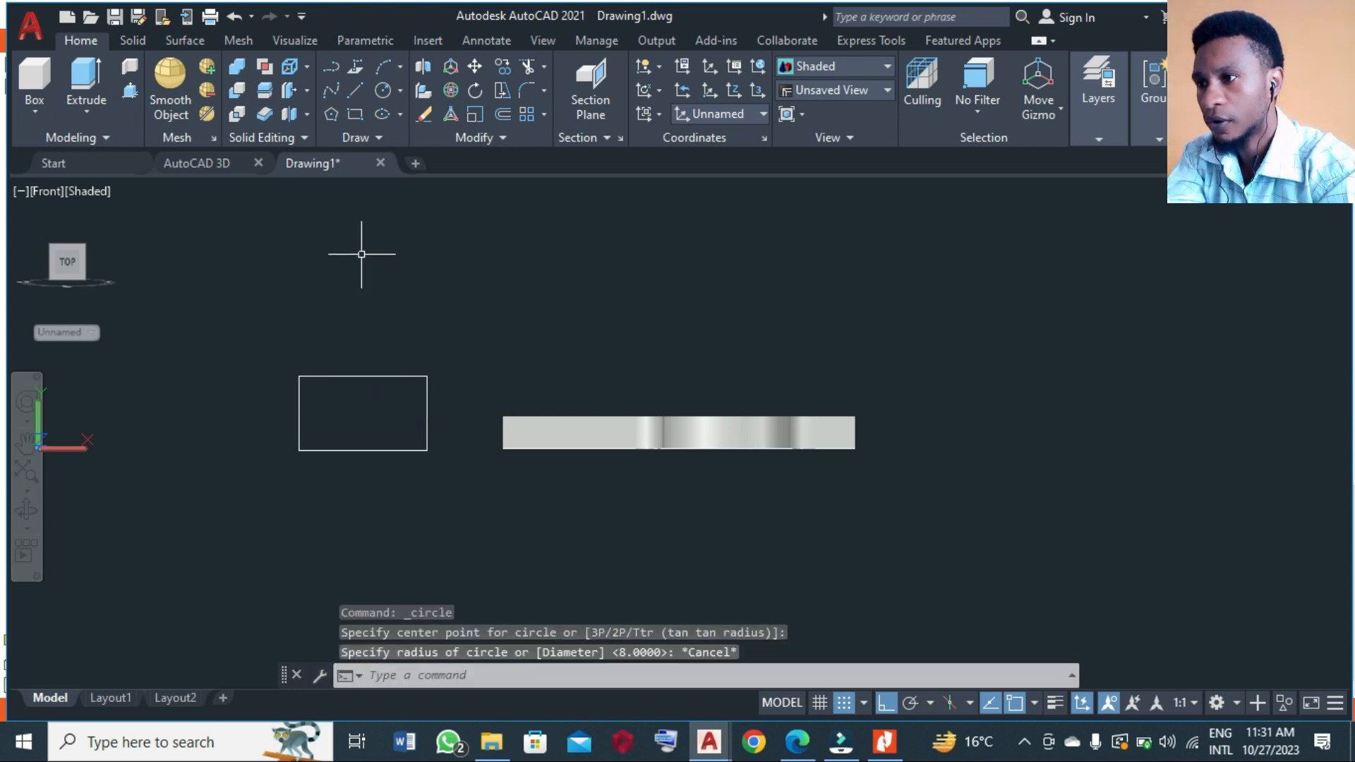
- Draw two concentric circles centred on the midpoint of the rectangle's upper edge, one reaching its corner (radius 18) and one of radius 8
click(384, 91)
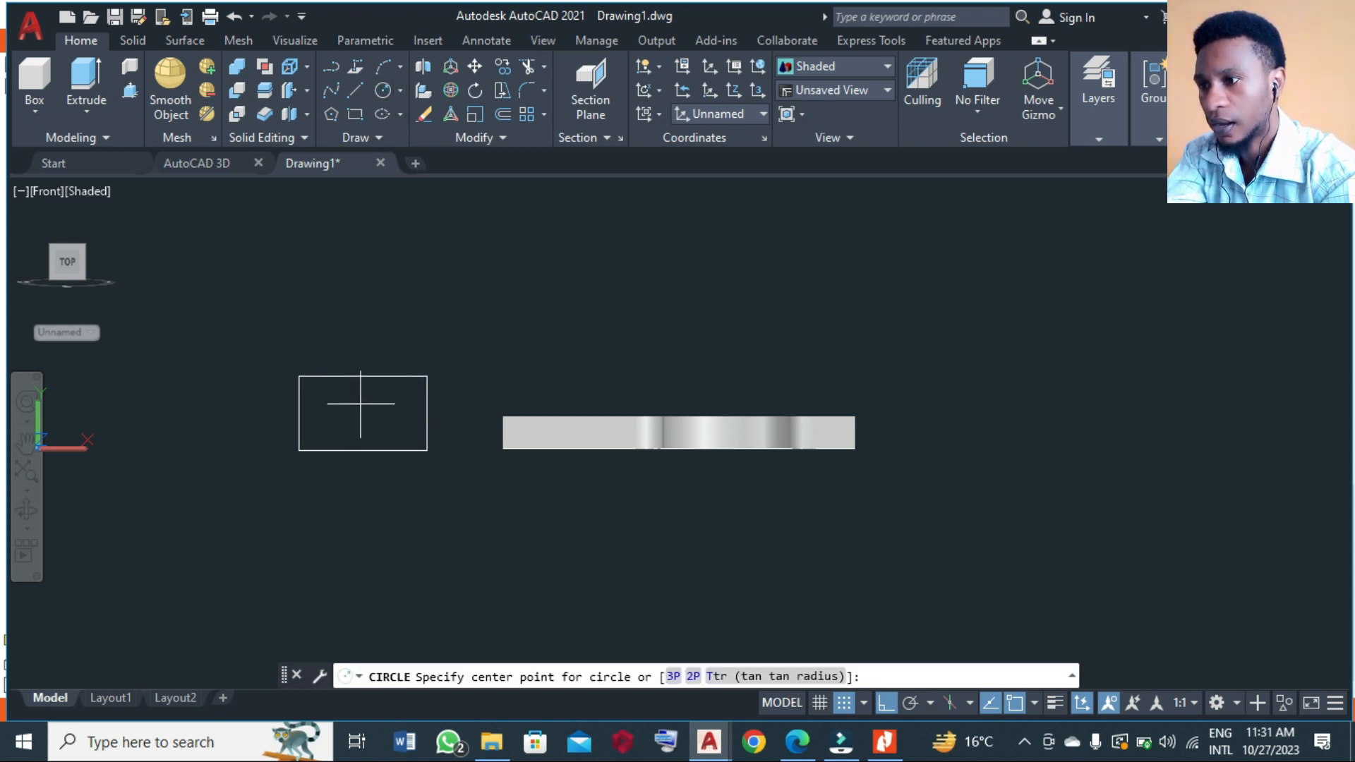
click(362, 376)
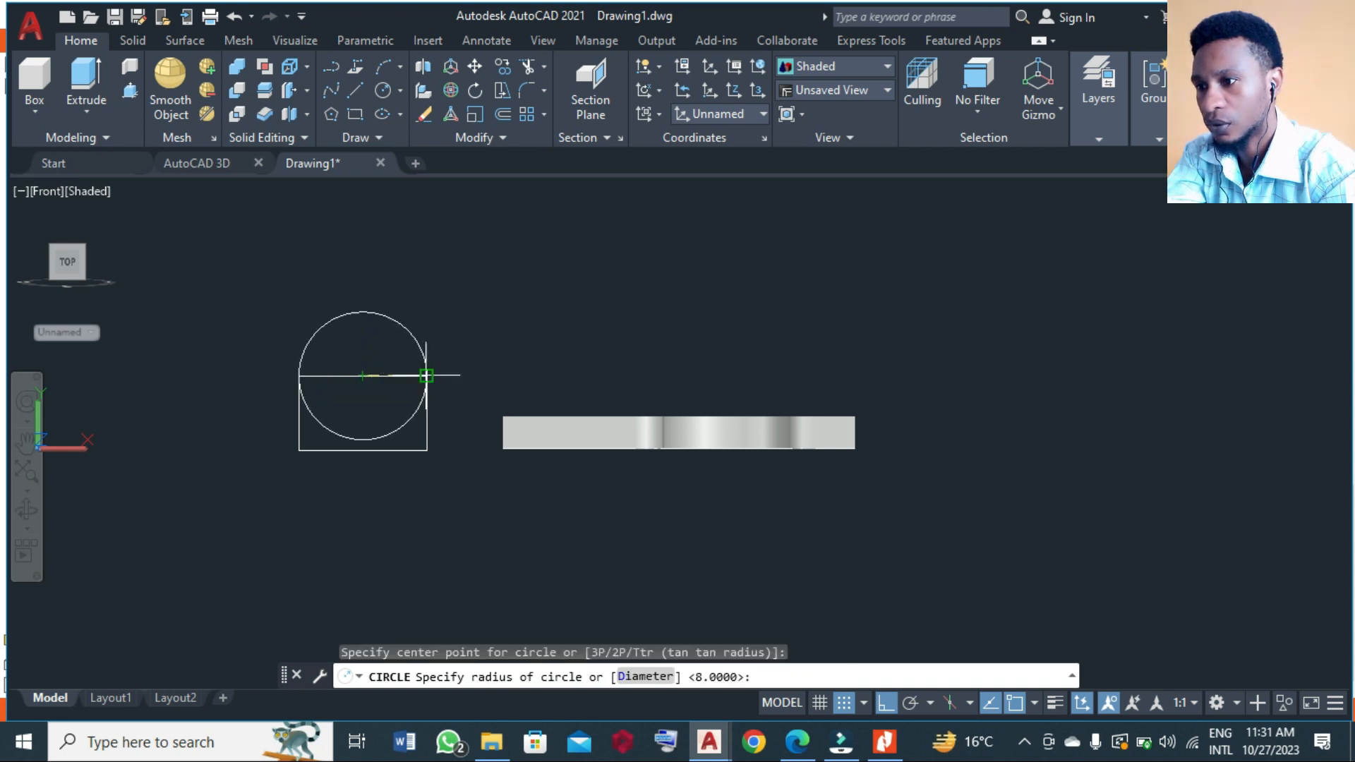
click(424, 375)
key(Return)
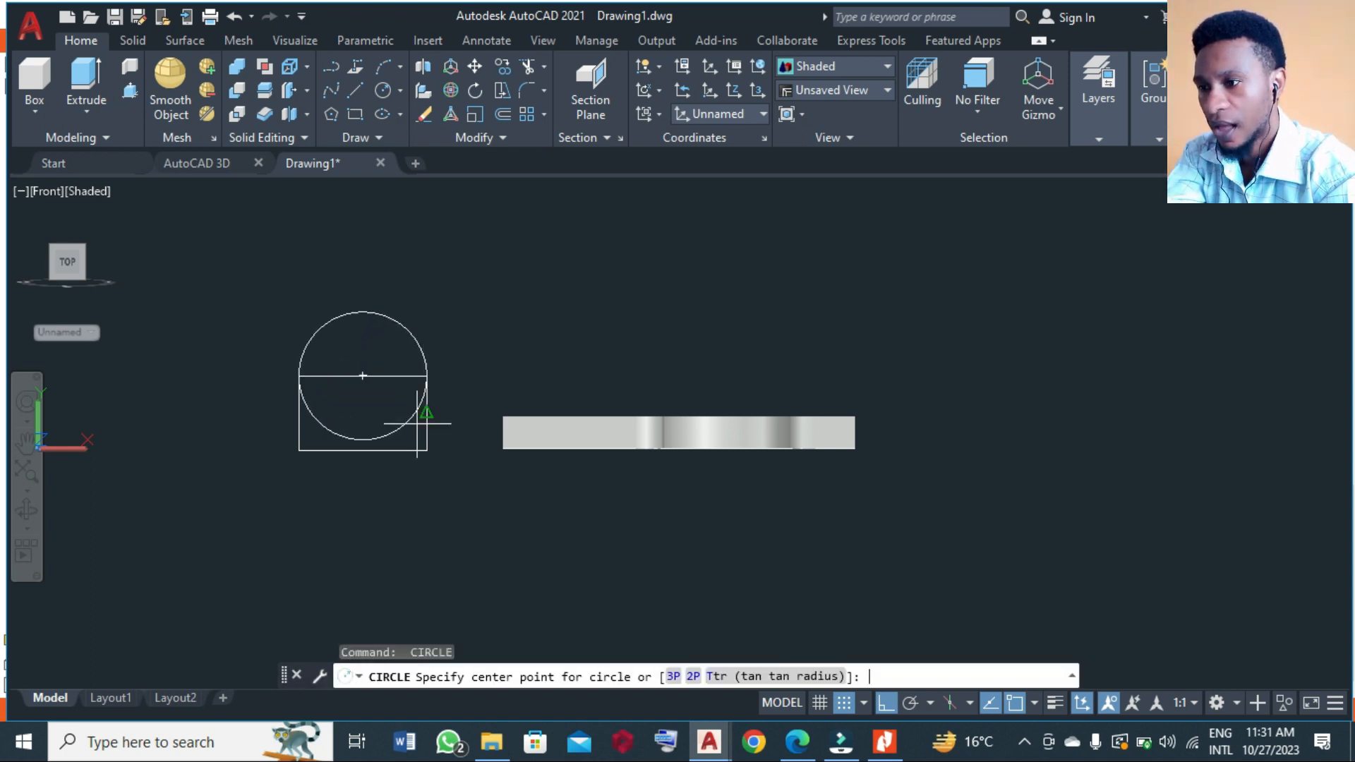
click(363, 375)
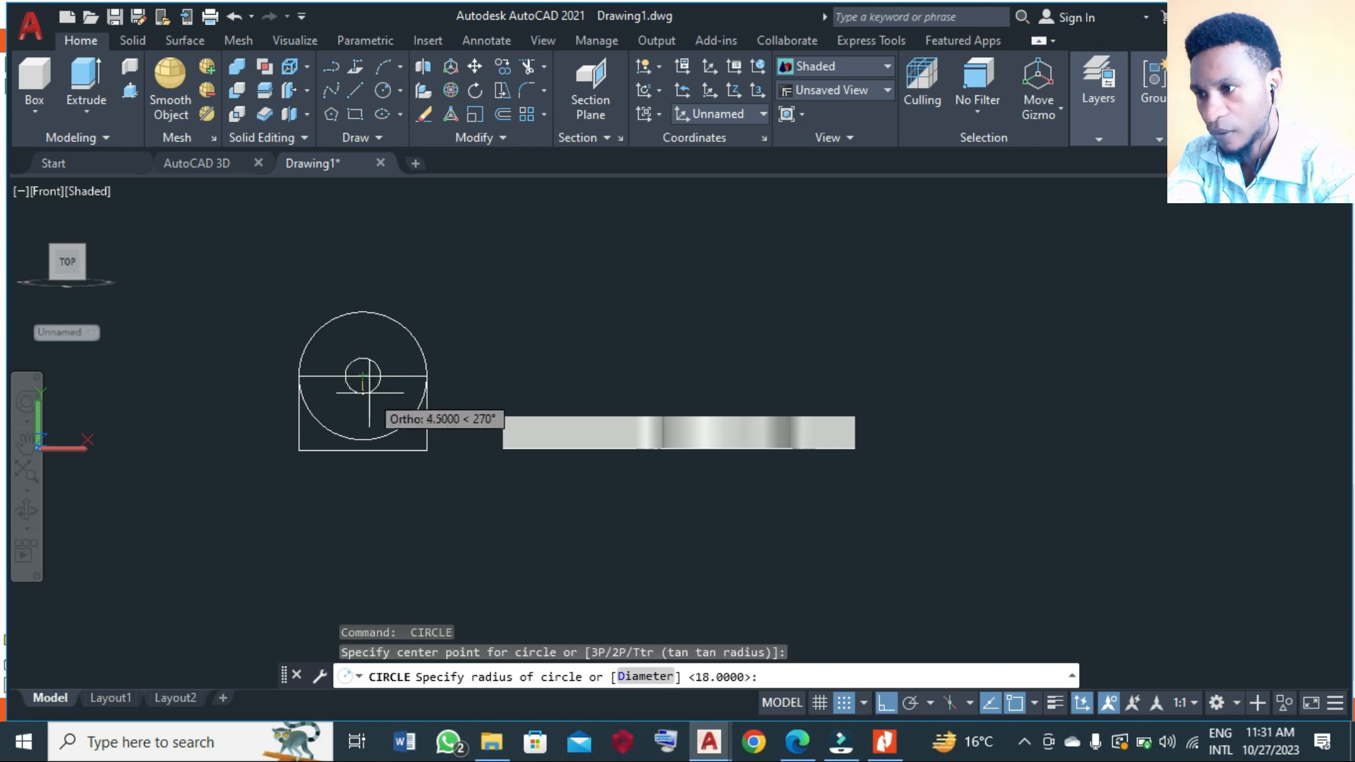
text(8)
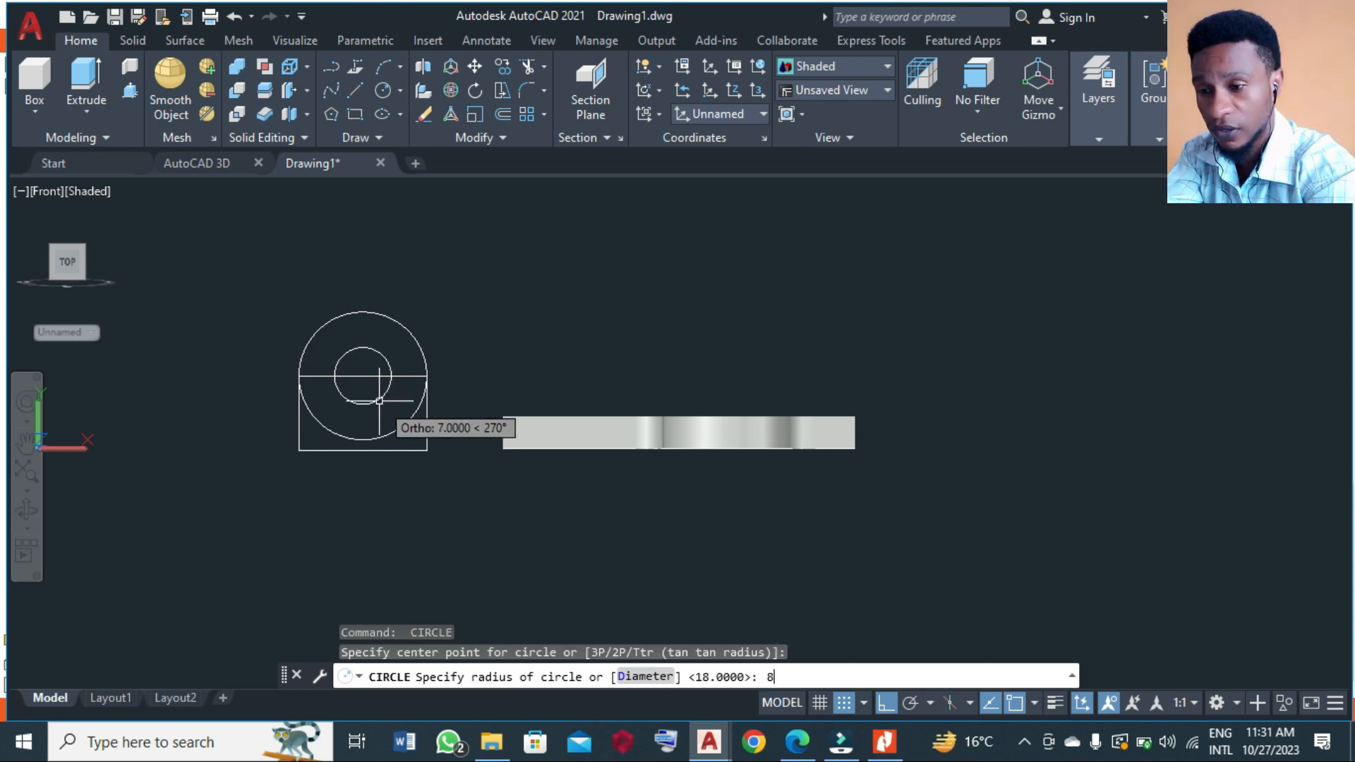
key(Return)
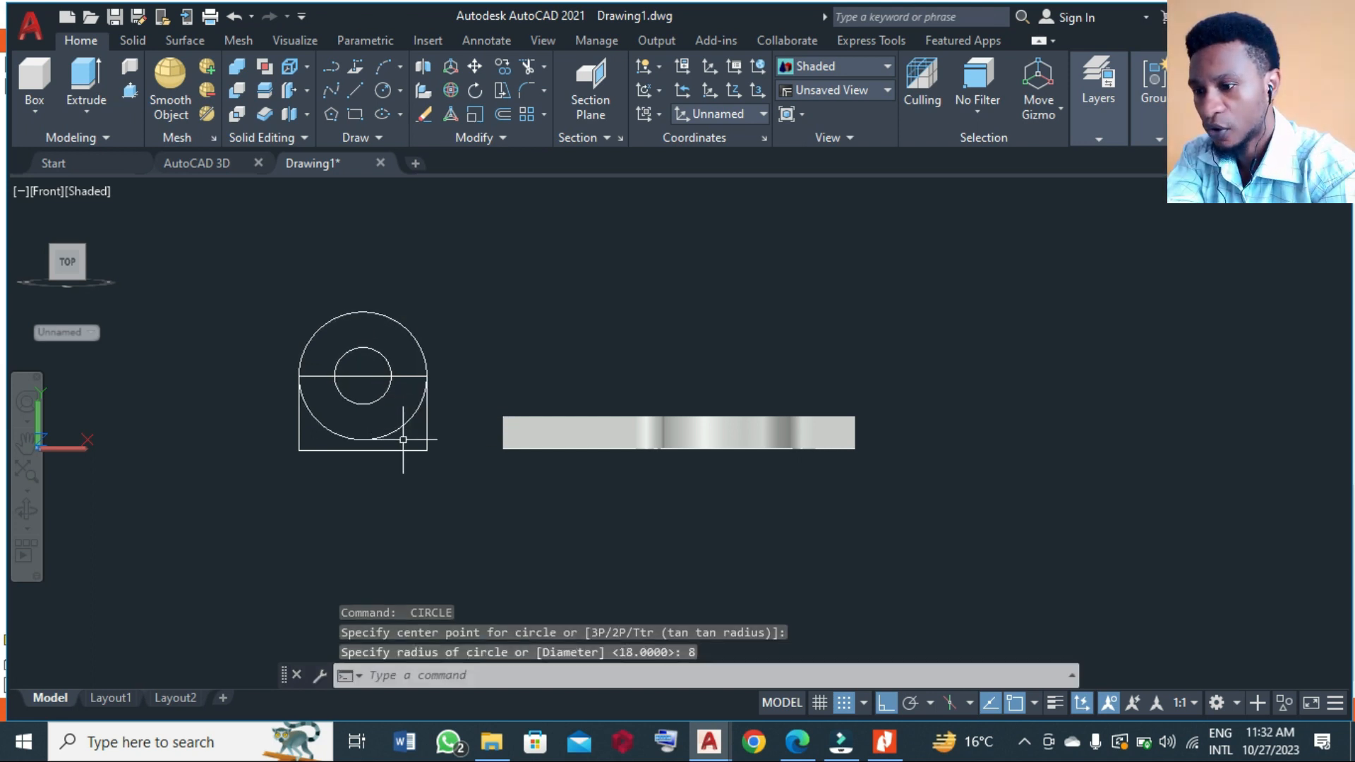
- Try to trim the rectangle's upper edge and the lower half of the large circle
text(tr)
key(Return)
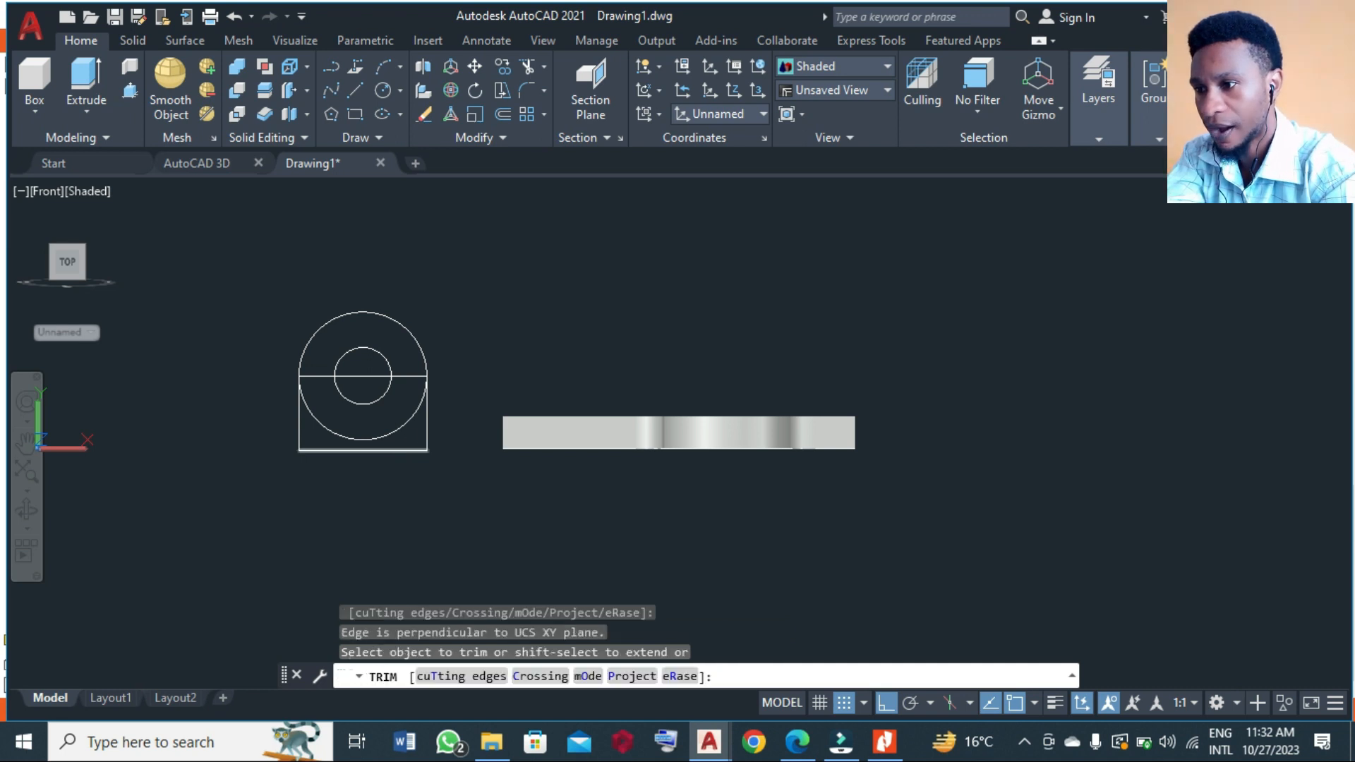
click(399, 376)
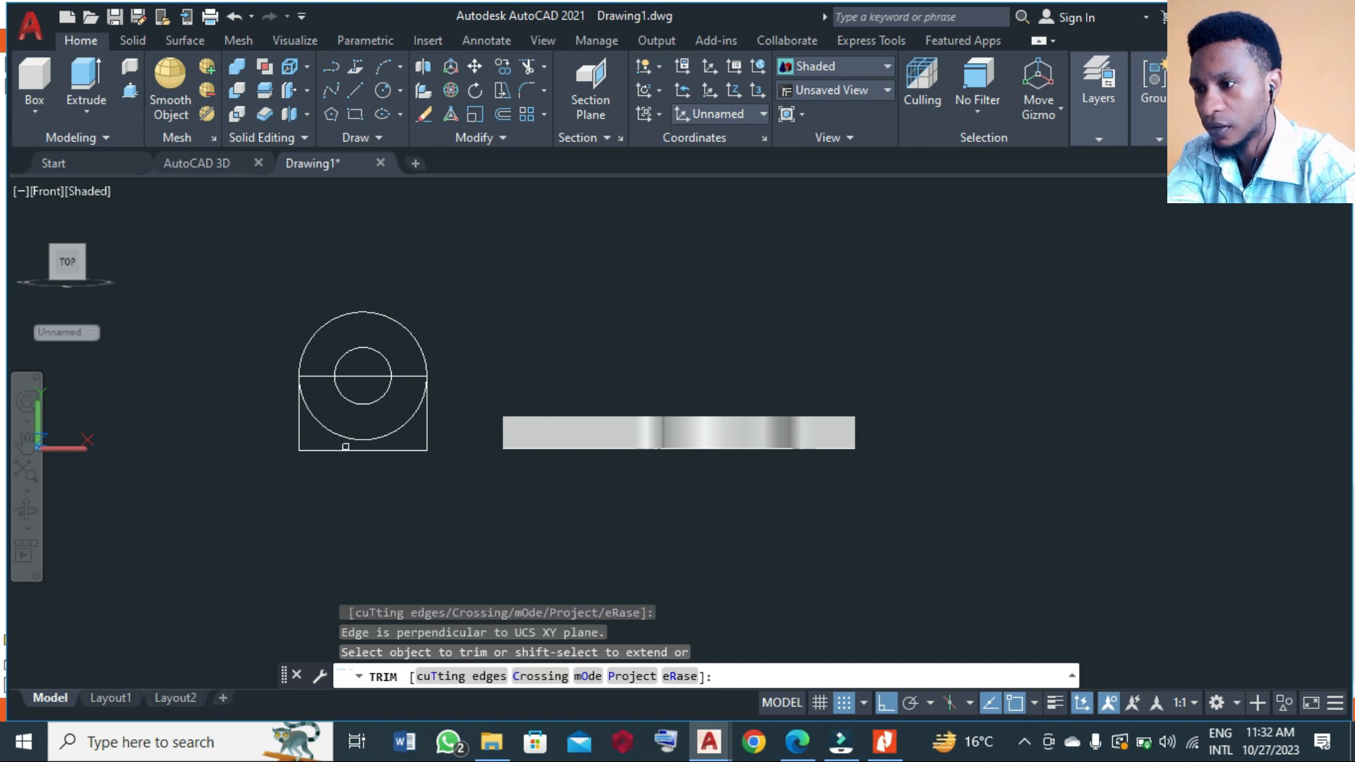
click(421, 441)
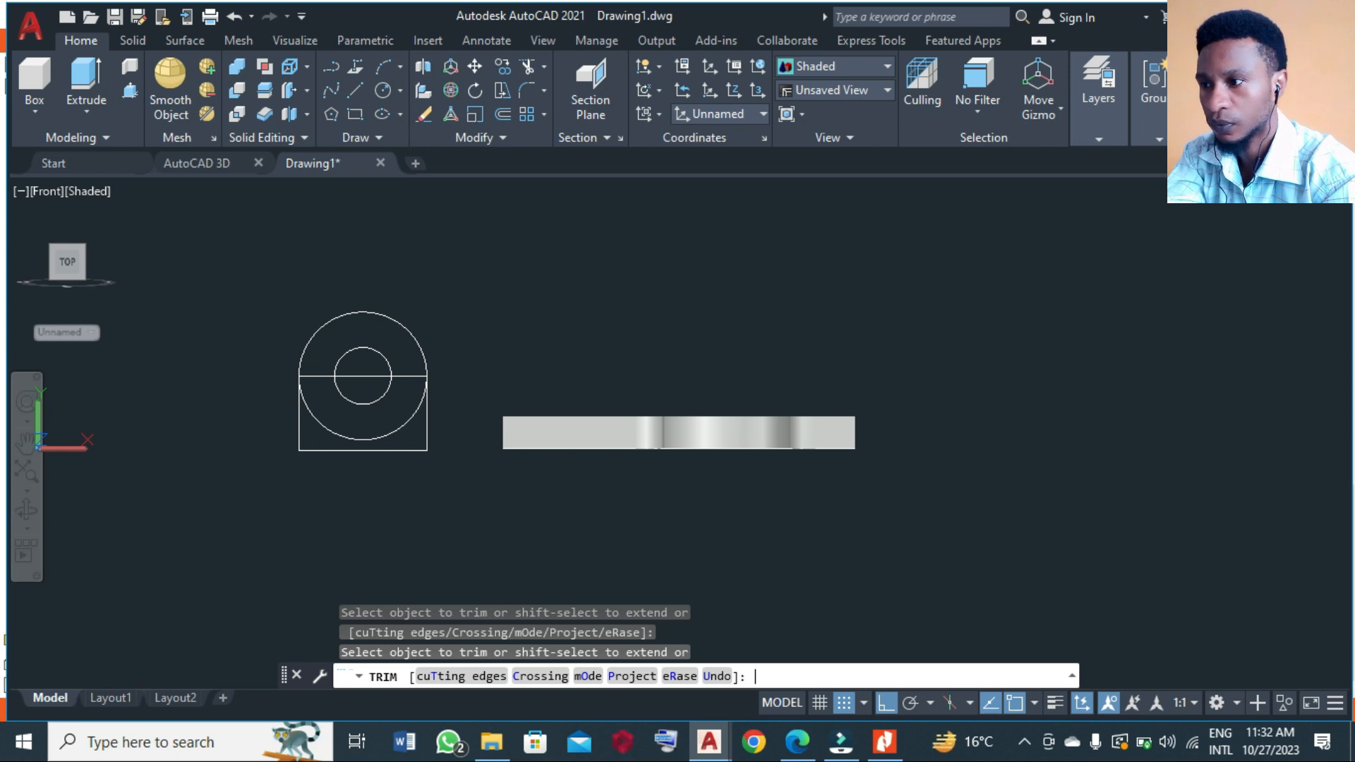
key(Escape)
key(Escape)
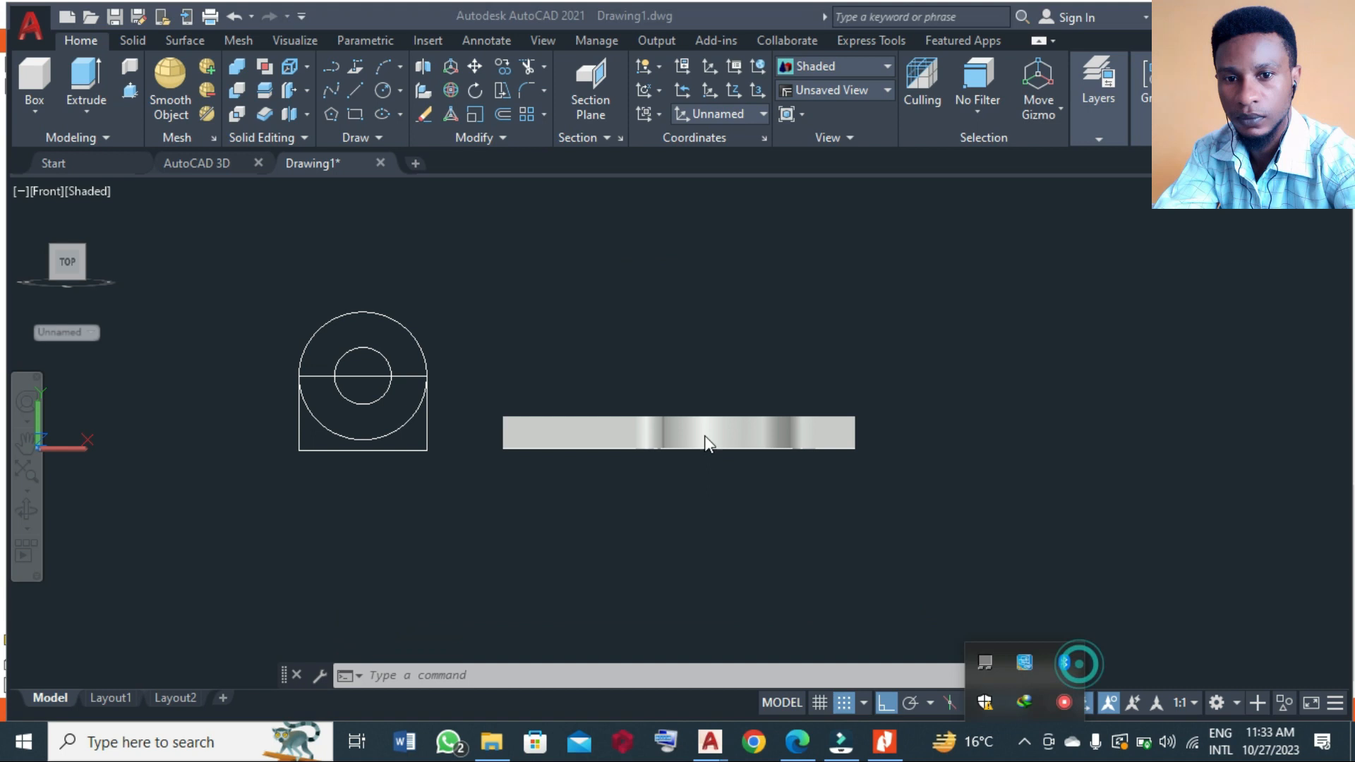
- Break the large circle between the rectangle's two upper corners, removing its lower half
click(430, 231)
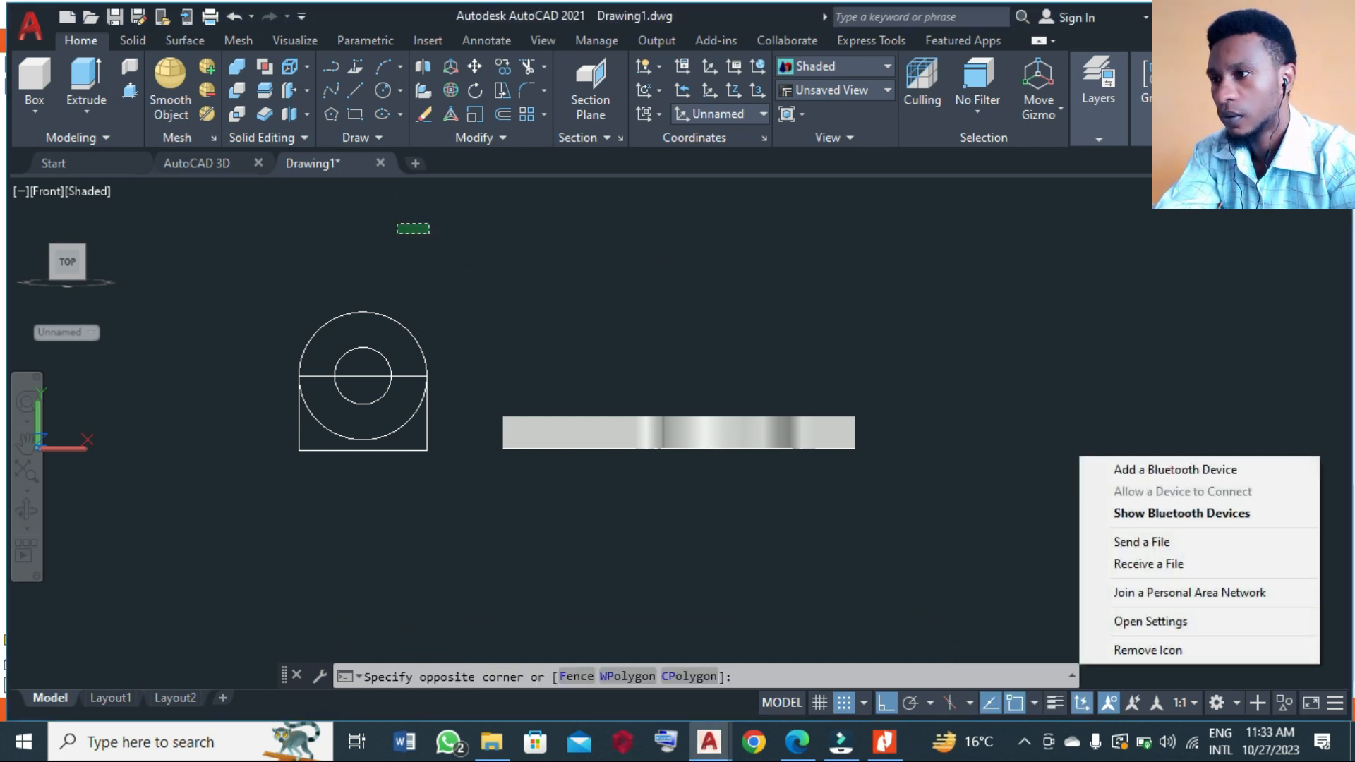
click(397, 222)
click(505, 141)
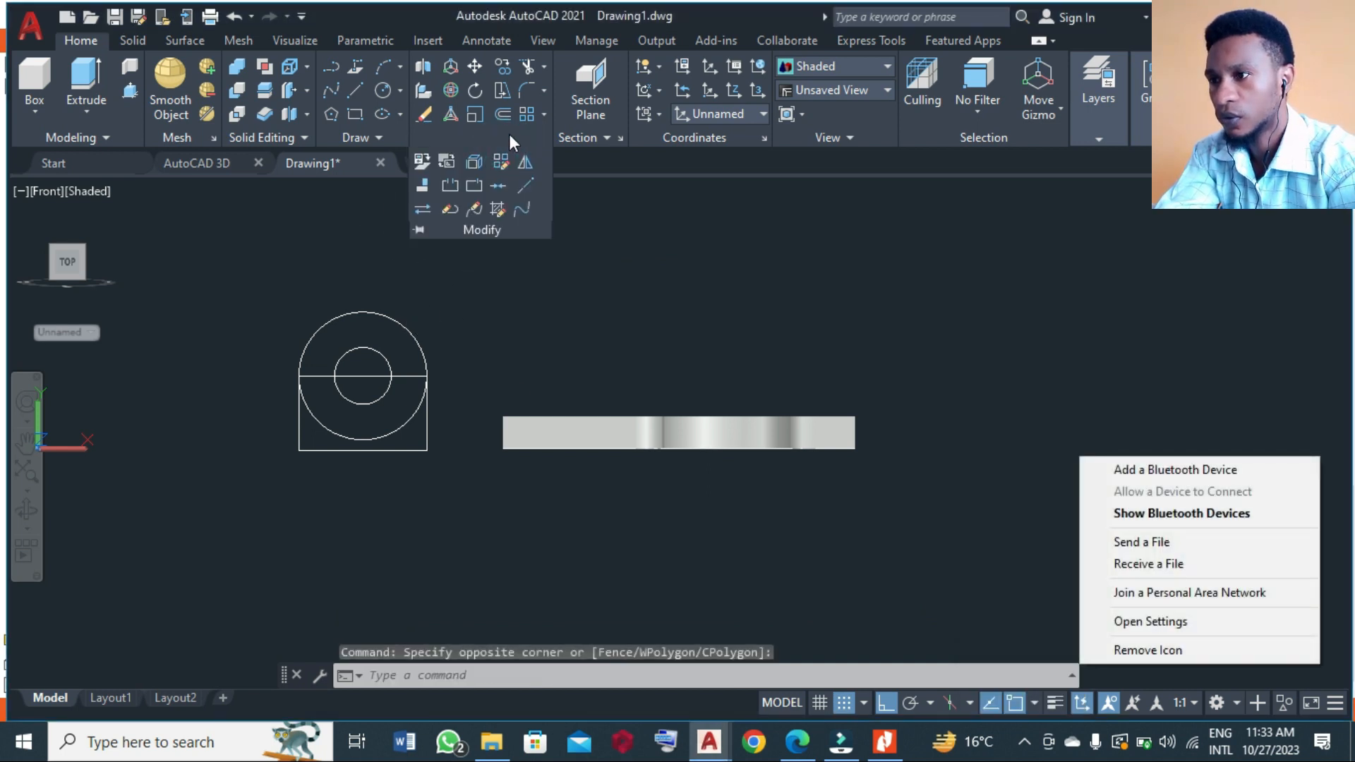
click(455, 184)
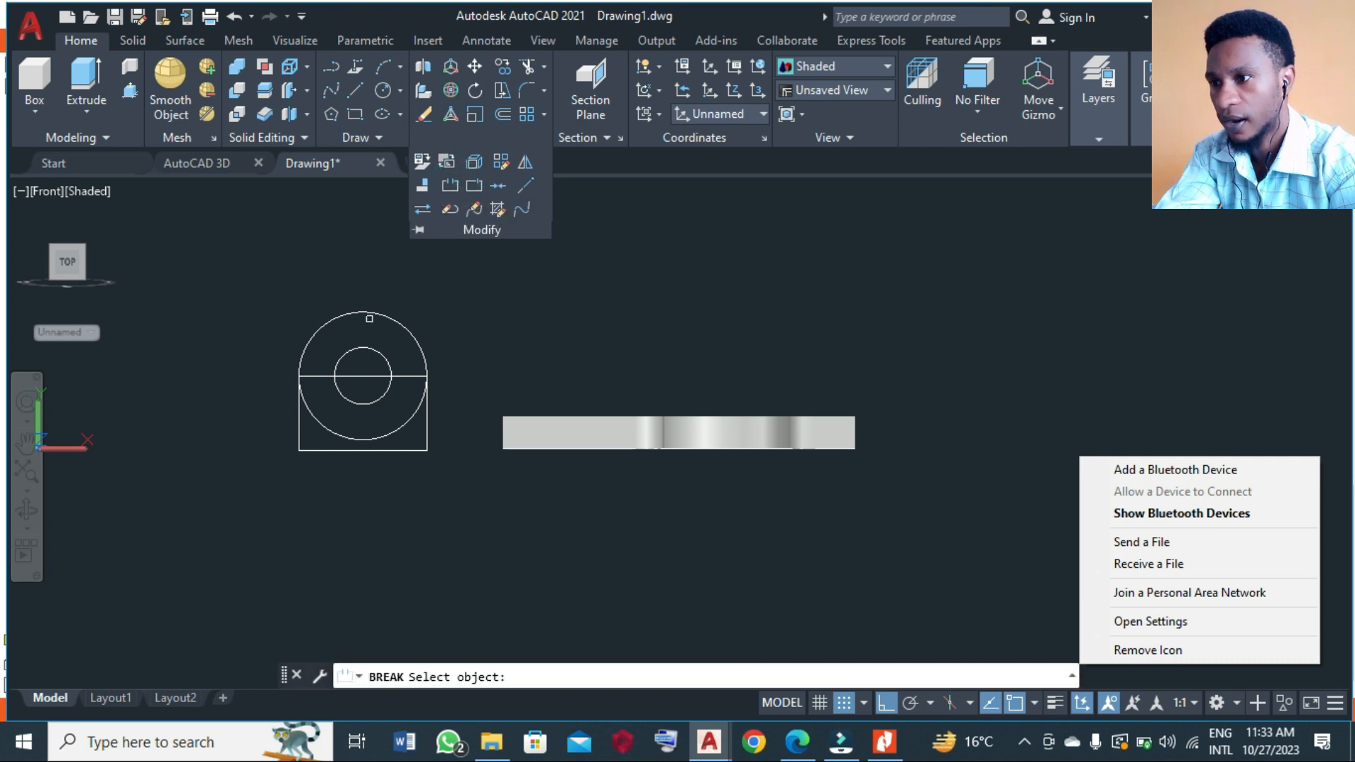
click(306, 406)
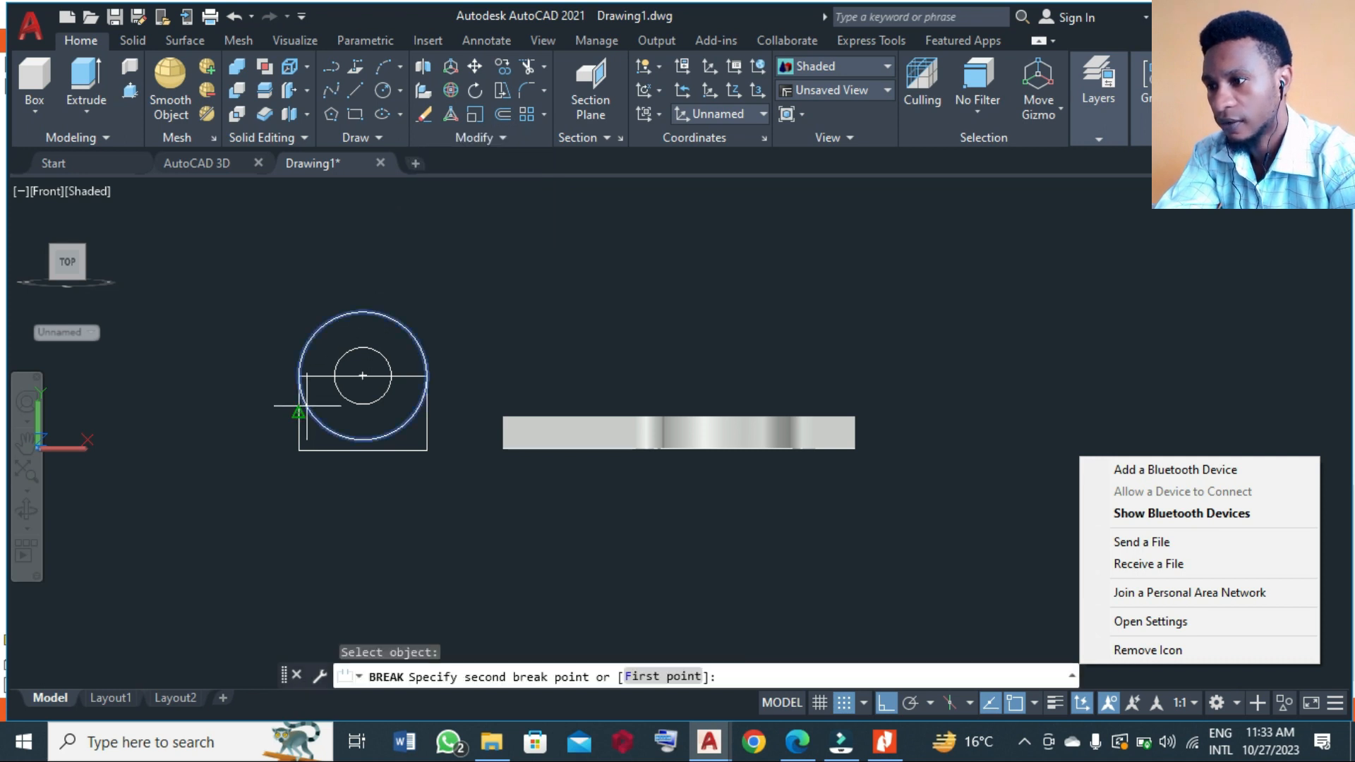
click(644, 678)
click(297, 375)
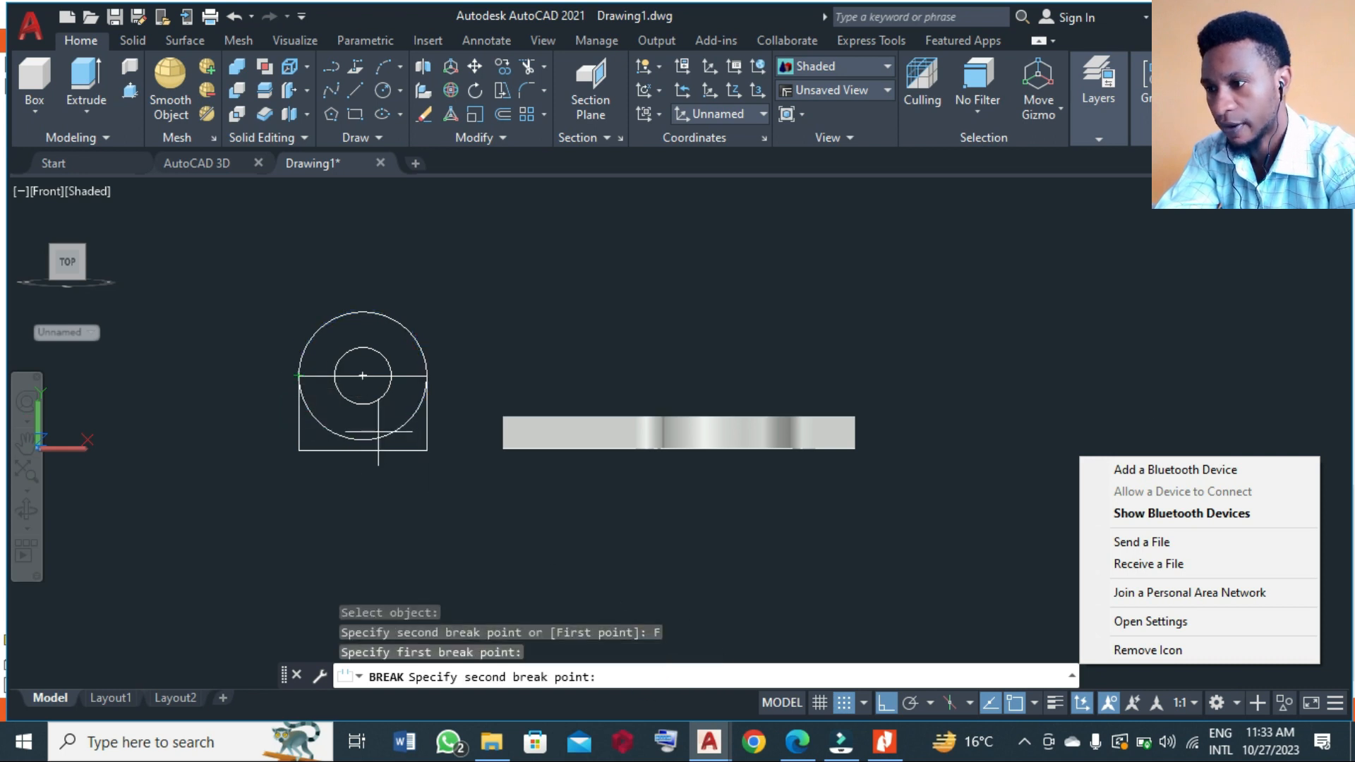
click(426, 375)
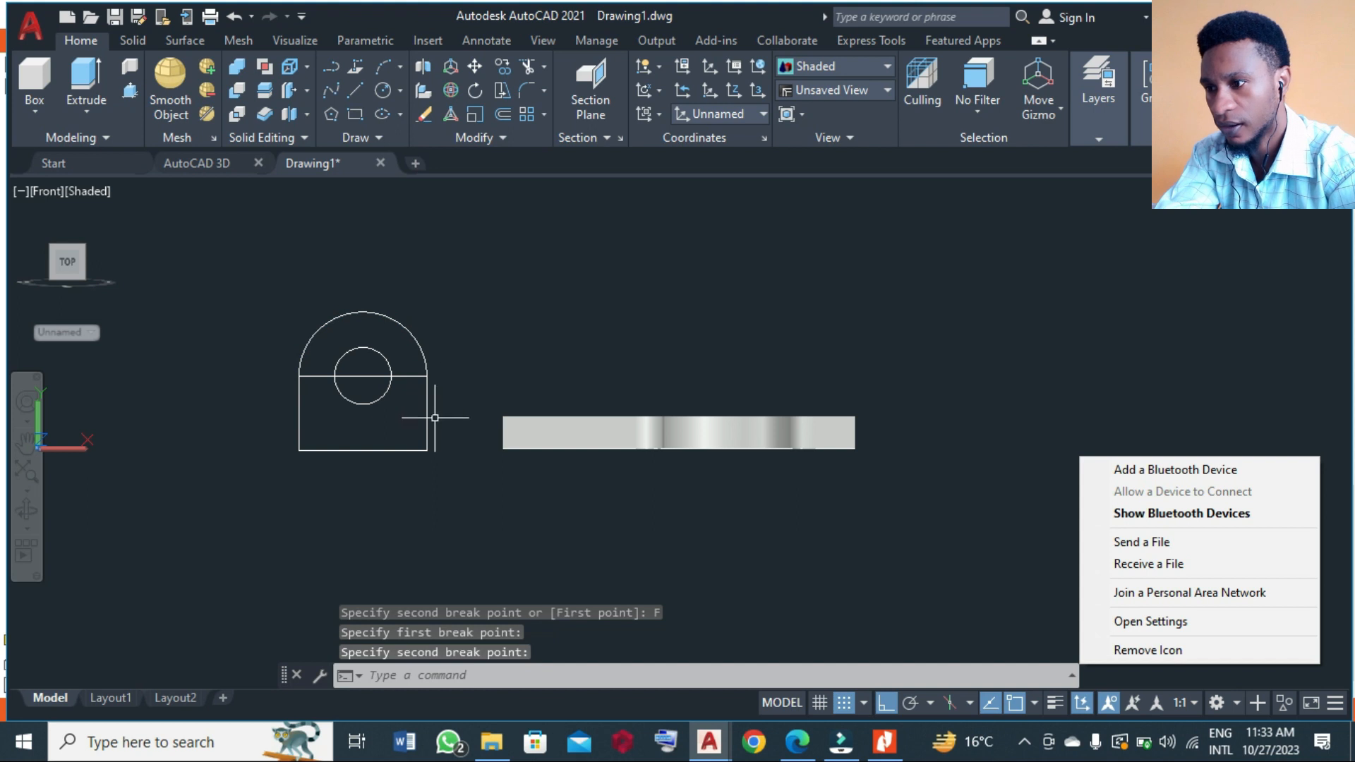
- Erase the horizontal line crossing the small circle between the arc's two ends
text(E)
key(Return)
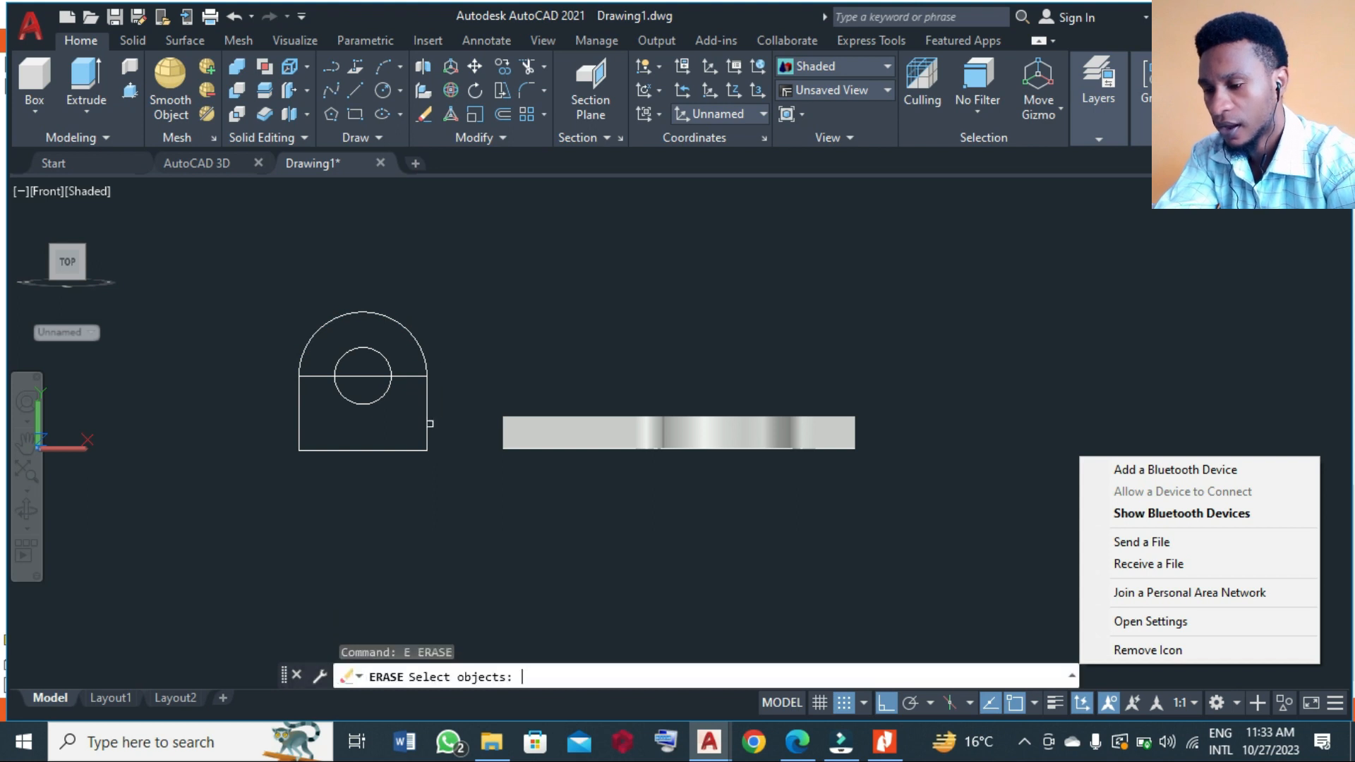
click(403, 375)
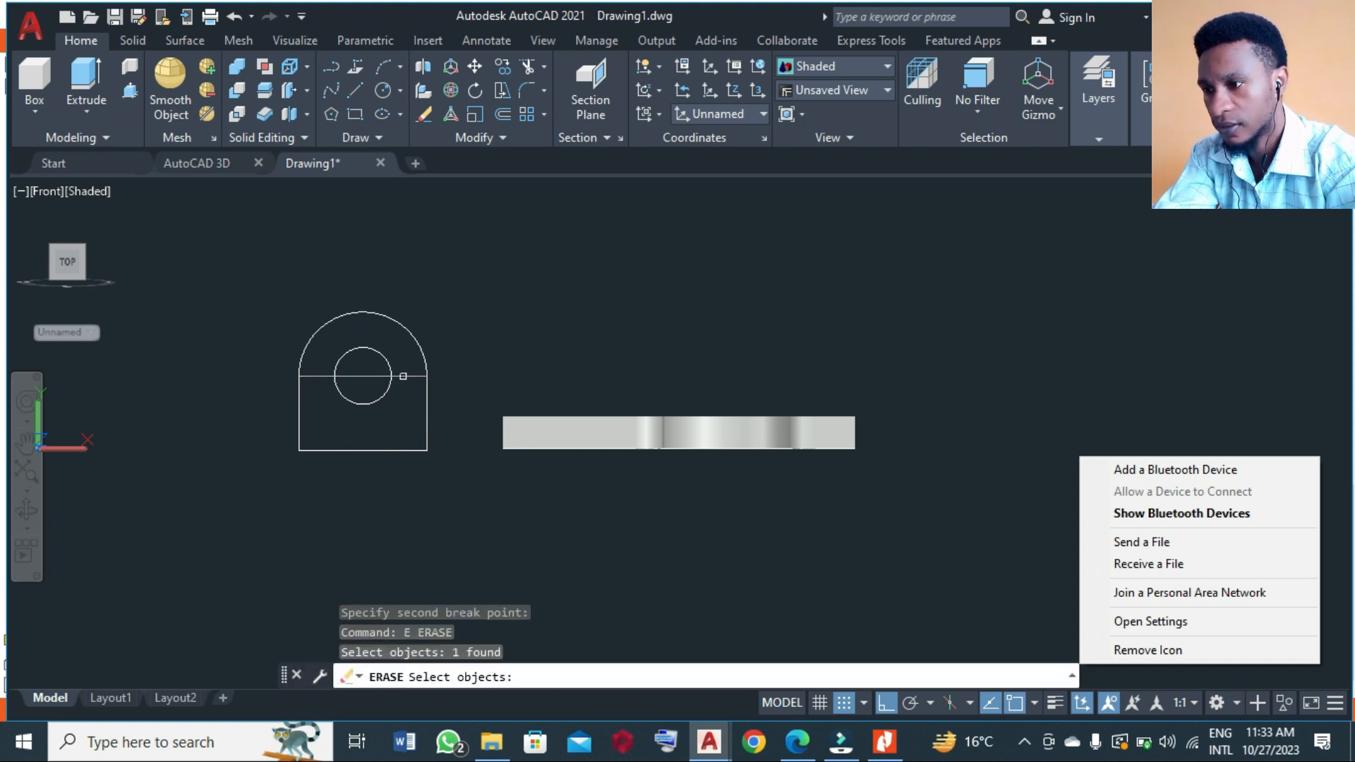
key(Return)
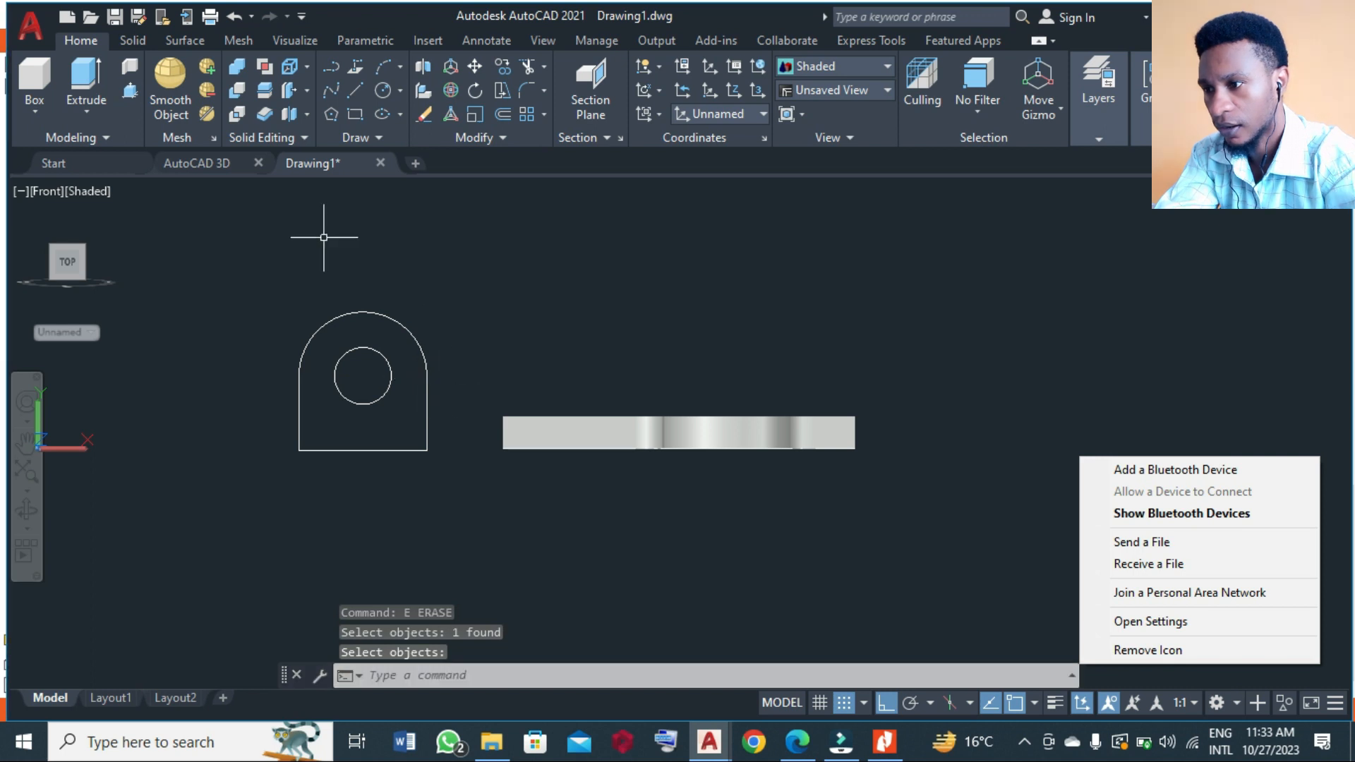
- Presspull the upright profile area around the hole to a height of 9
click(129, 93)
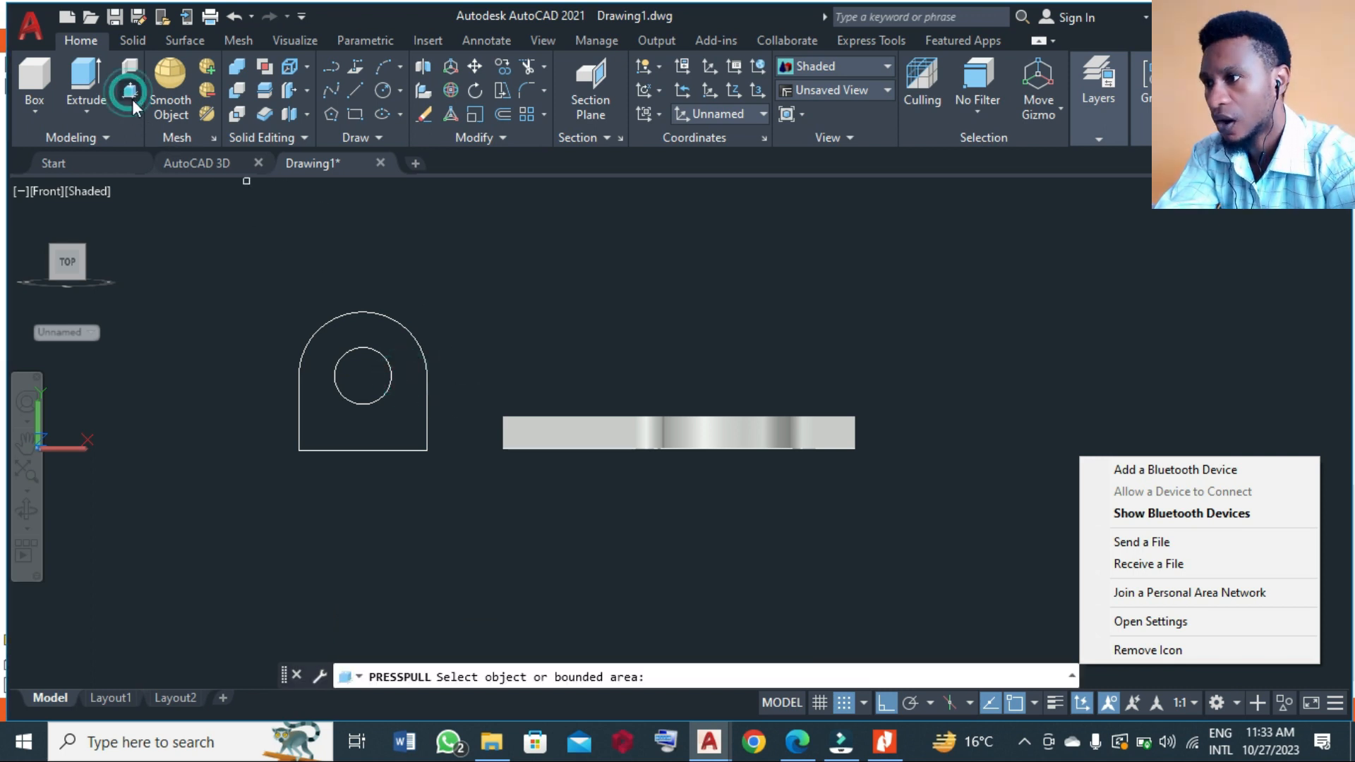
click(403, 415)
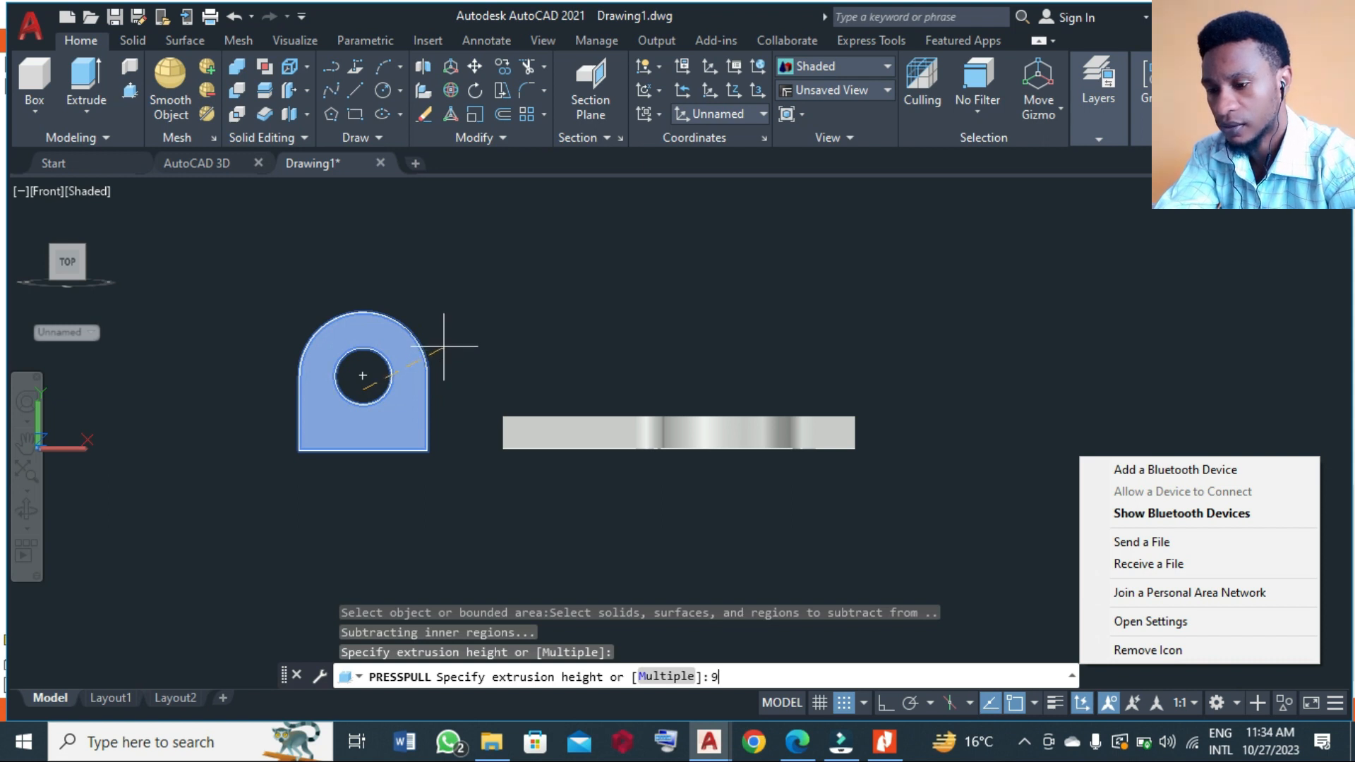
key(Return)
key(Return)
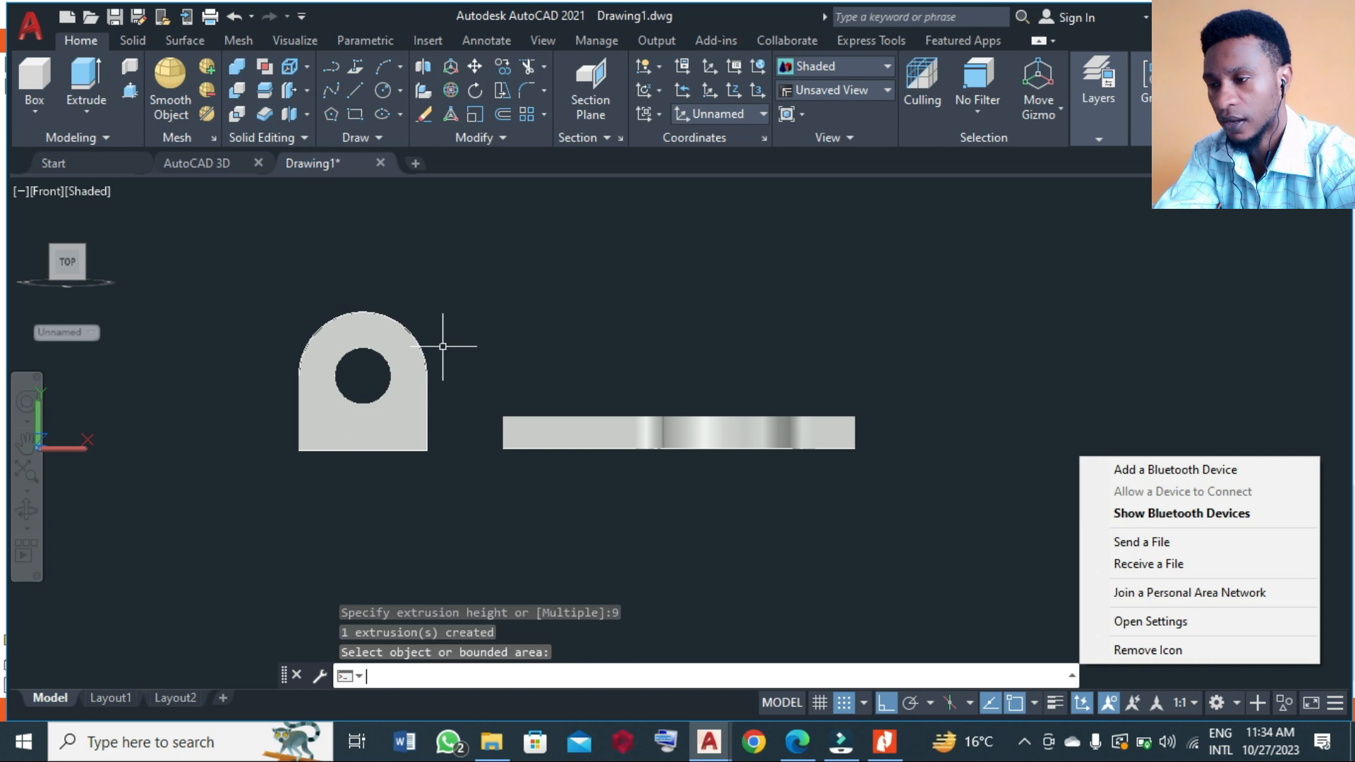
- In an orbited 3D view, move the upright by its lower outer corner onto the nearest upper corner of the base plate
click(39, 508)
drag(393, 272, 505, 357)
key(Escape)
text(m)
key(Return)
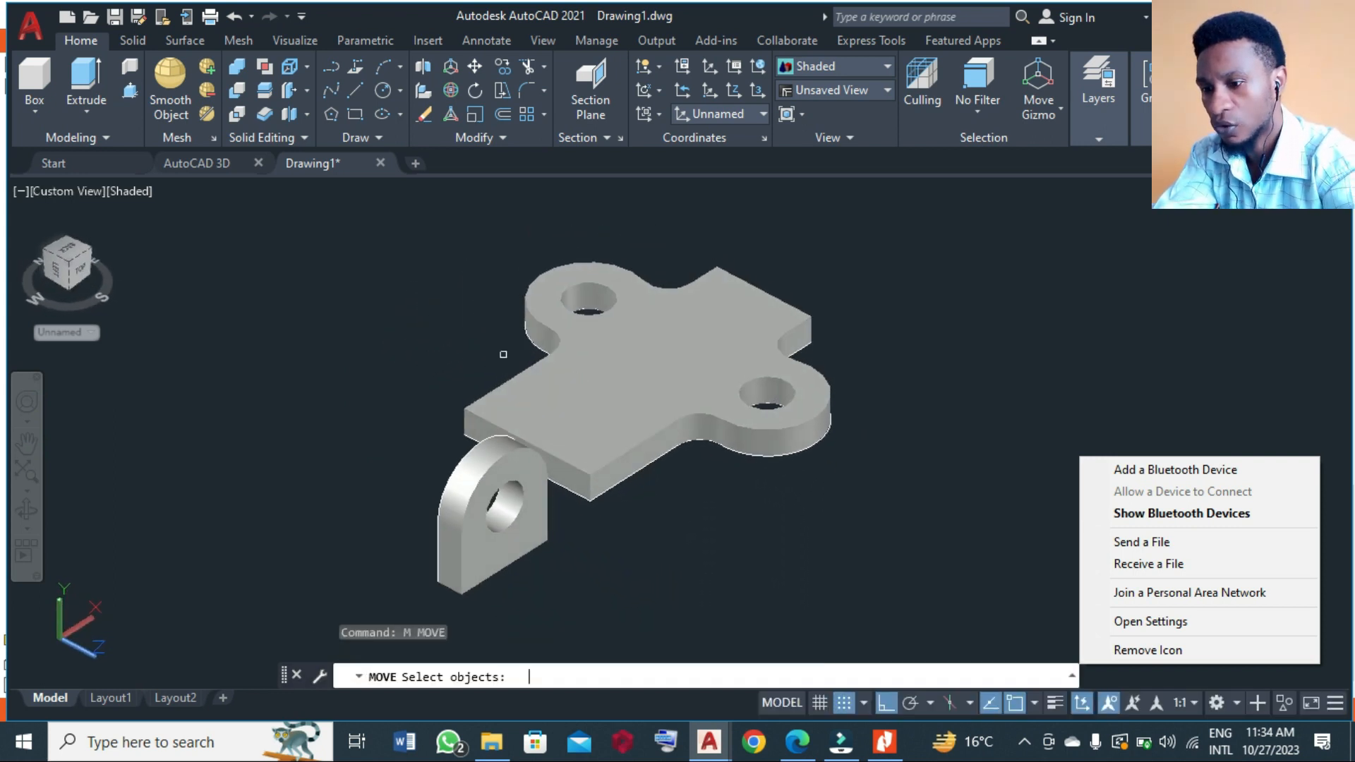
click(520, 596)
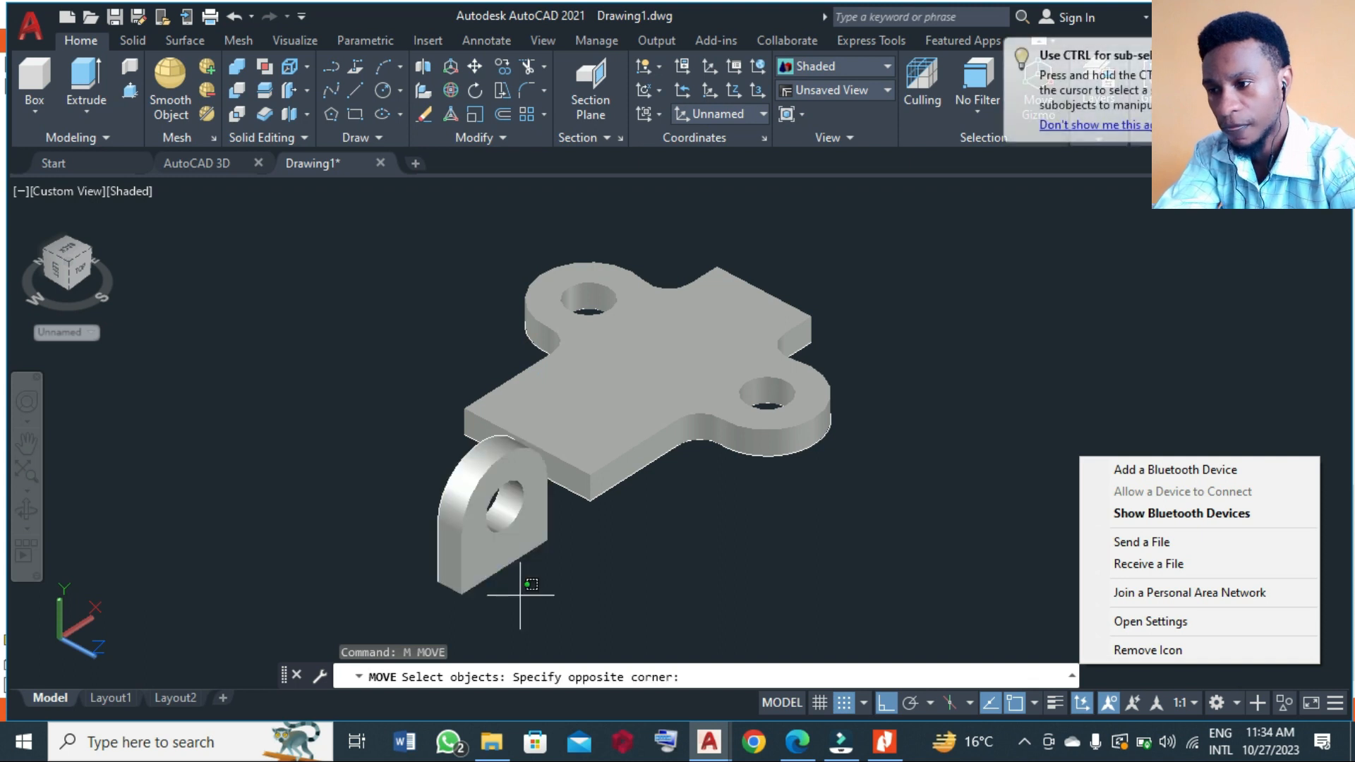
click(410, 525)
key(Return)
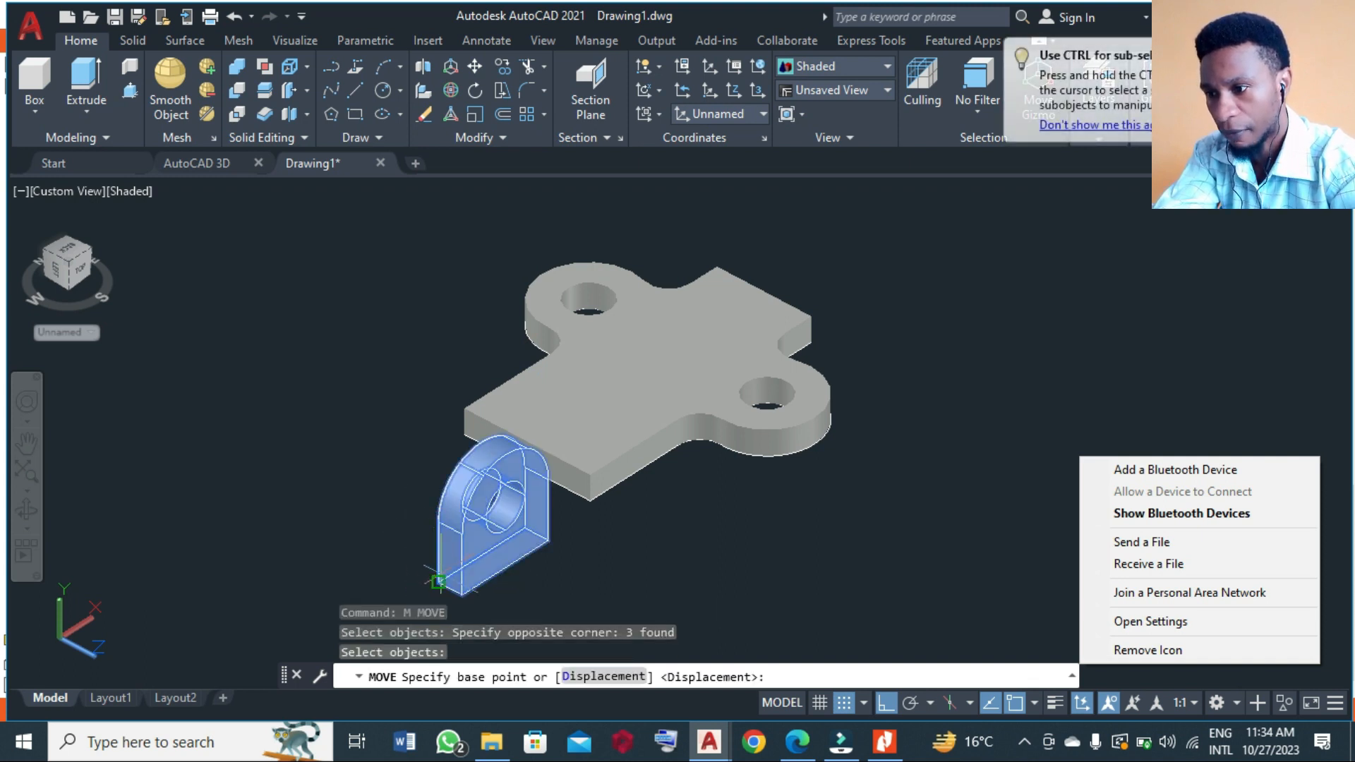
click(461, 595)
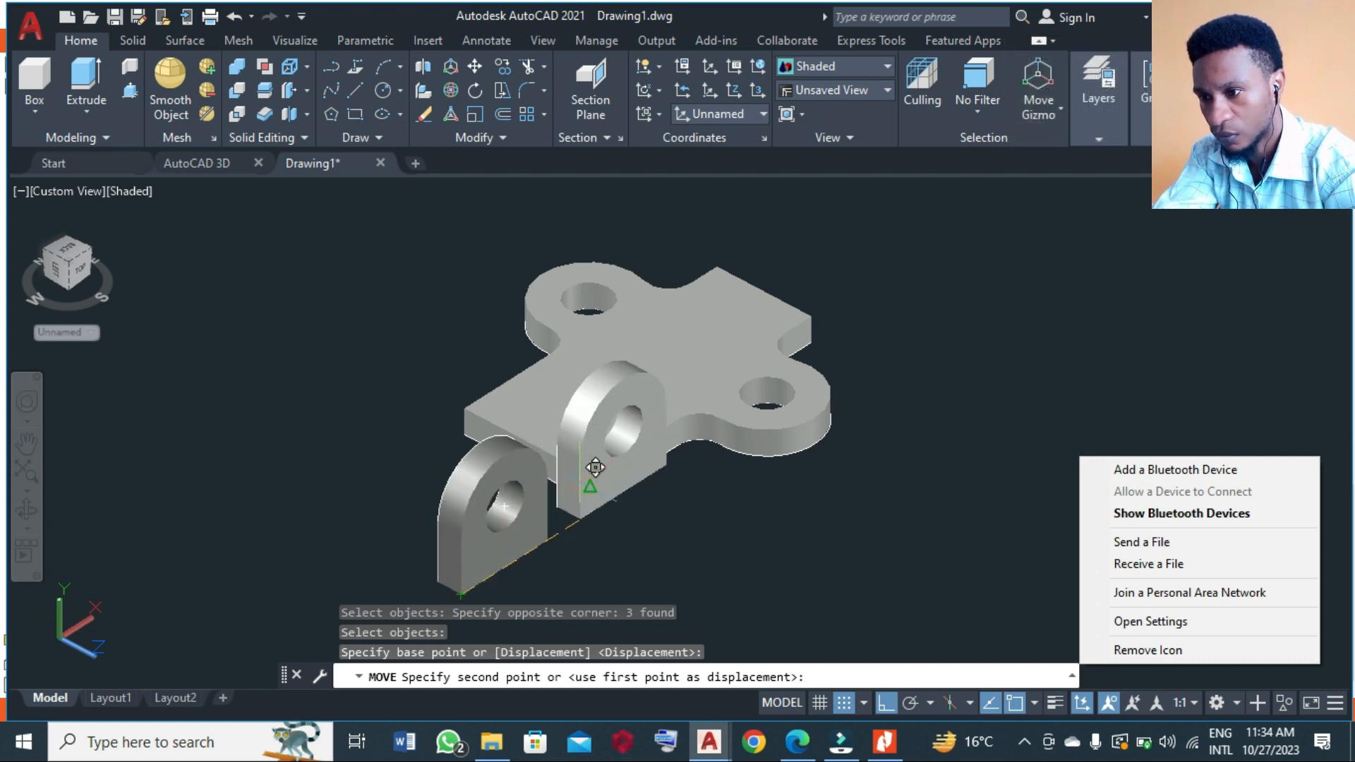
click(581, 480)
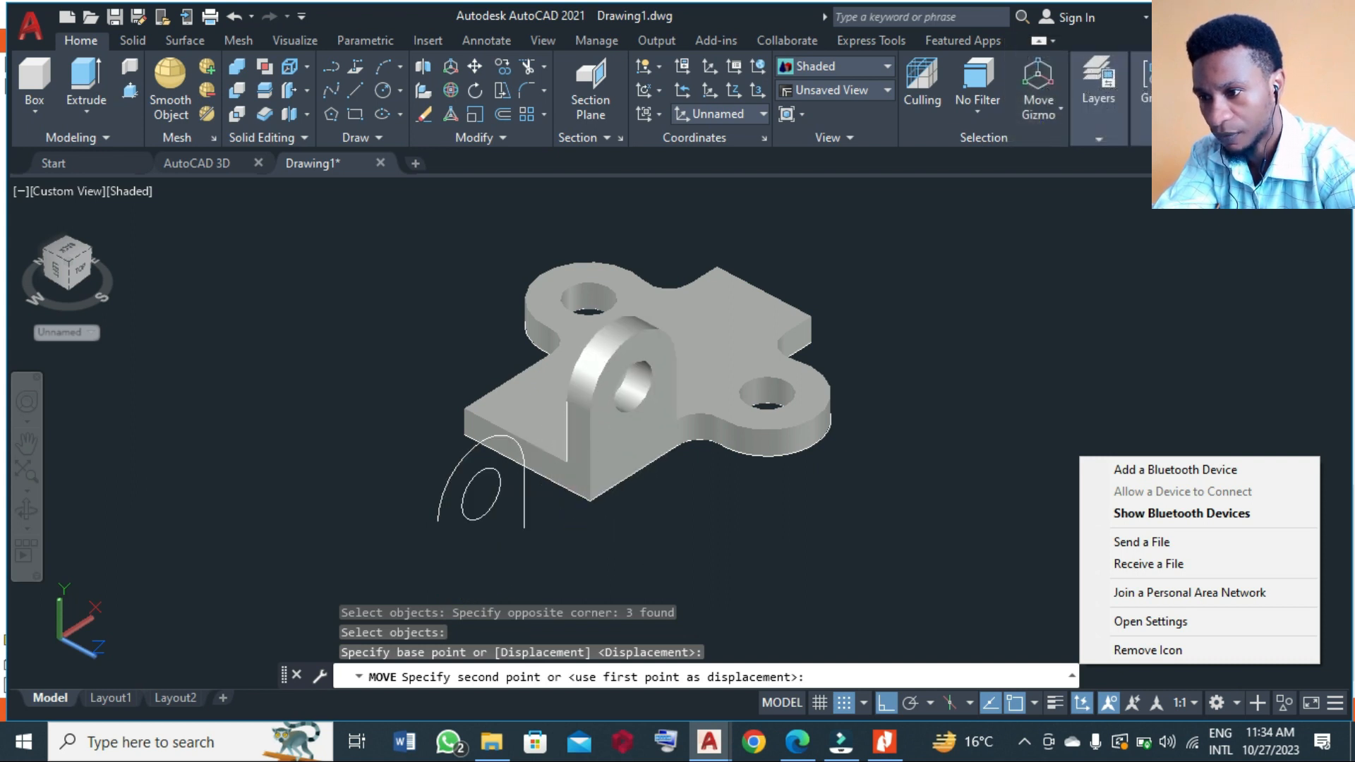
- Erase the leftover arc, circle and line of the upright's profile beside the plate
text(E)
key(Return)
click(548, 559)
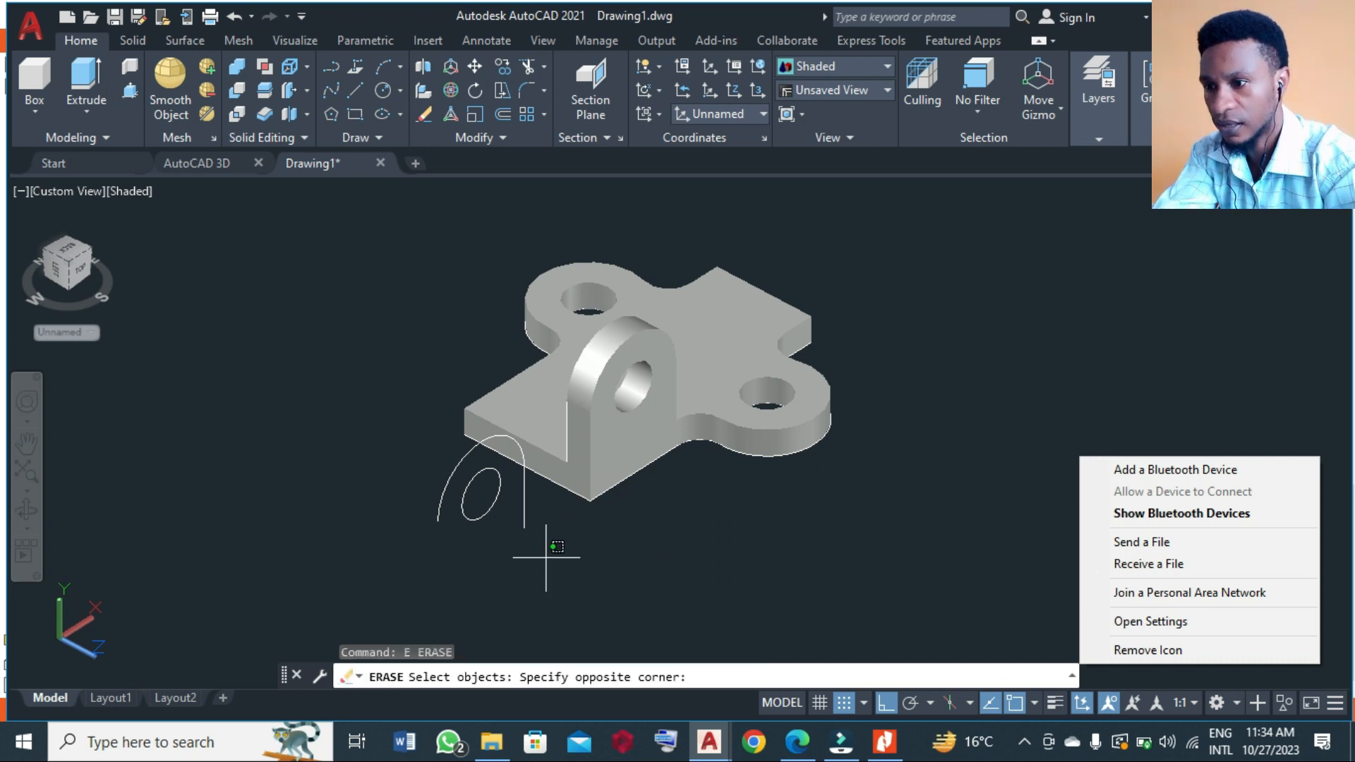
click(390, 462)
key(Return)
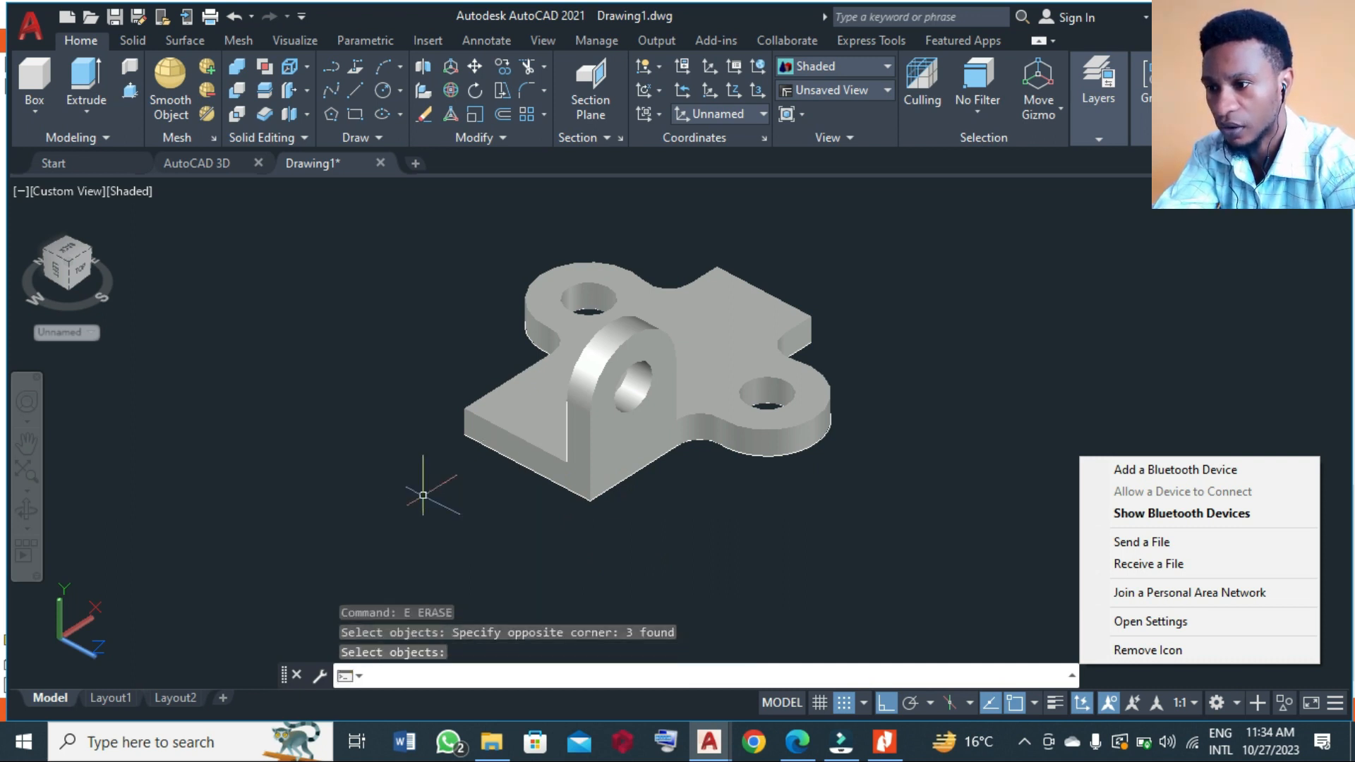
- Copy the upright from its lower inner corner to the upper corner at the opposite end of the plate's short edge
text(c)
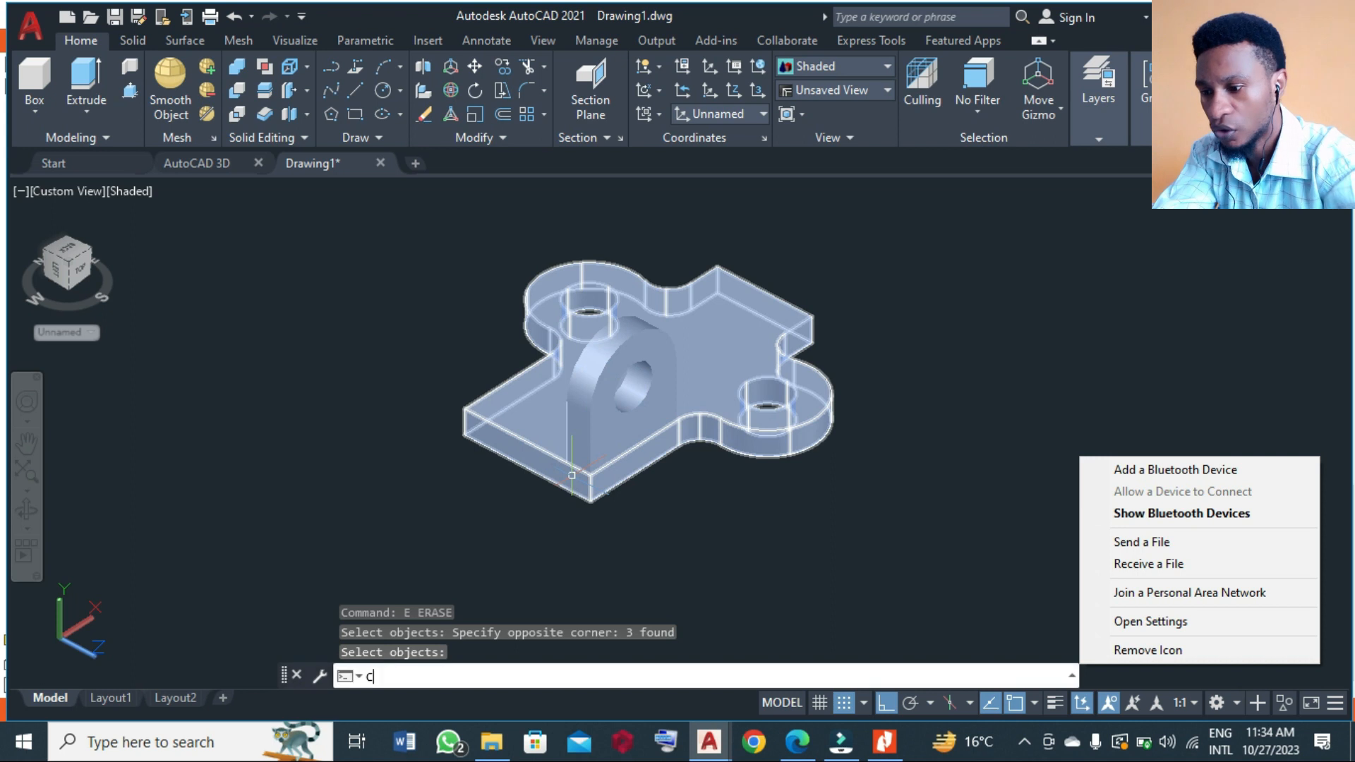
text(o)
key(Return)
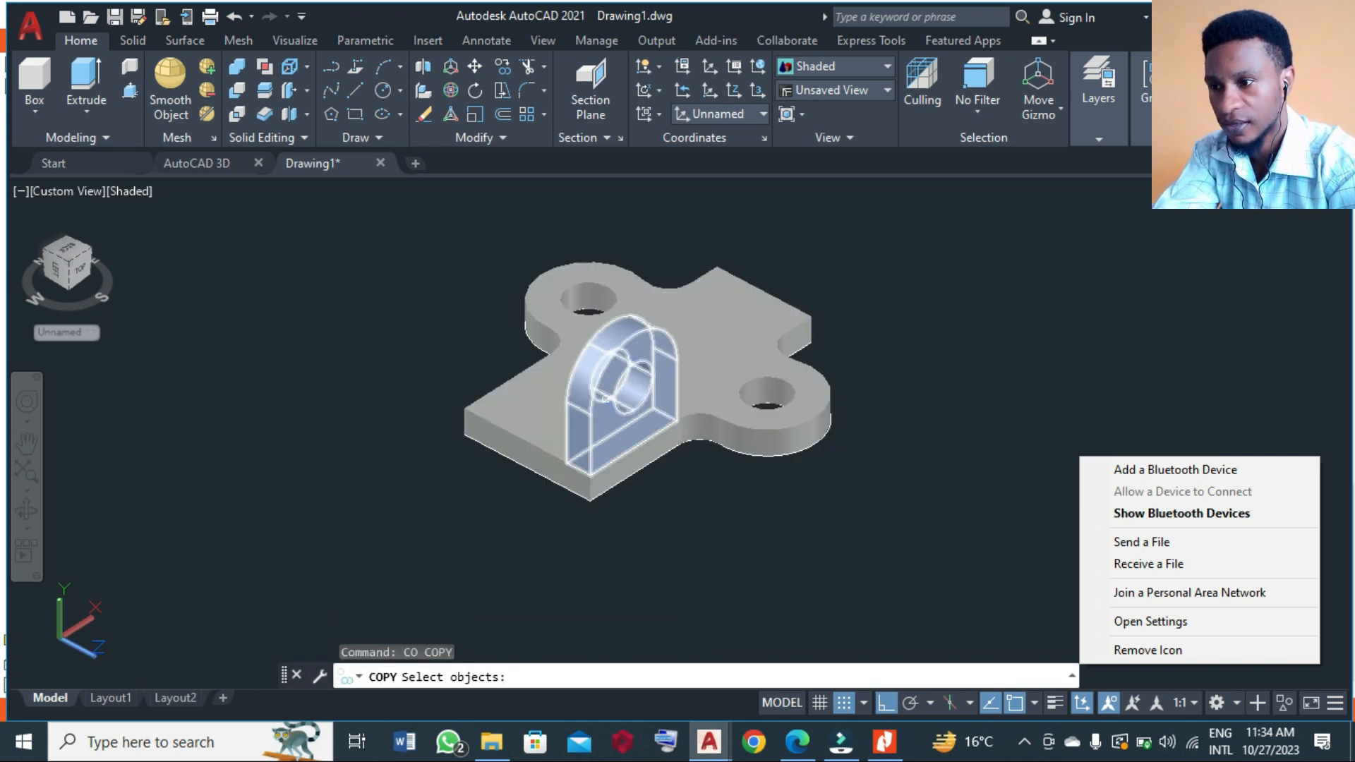
click(601, 399)
key(Return)
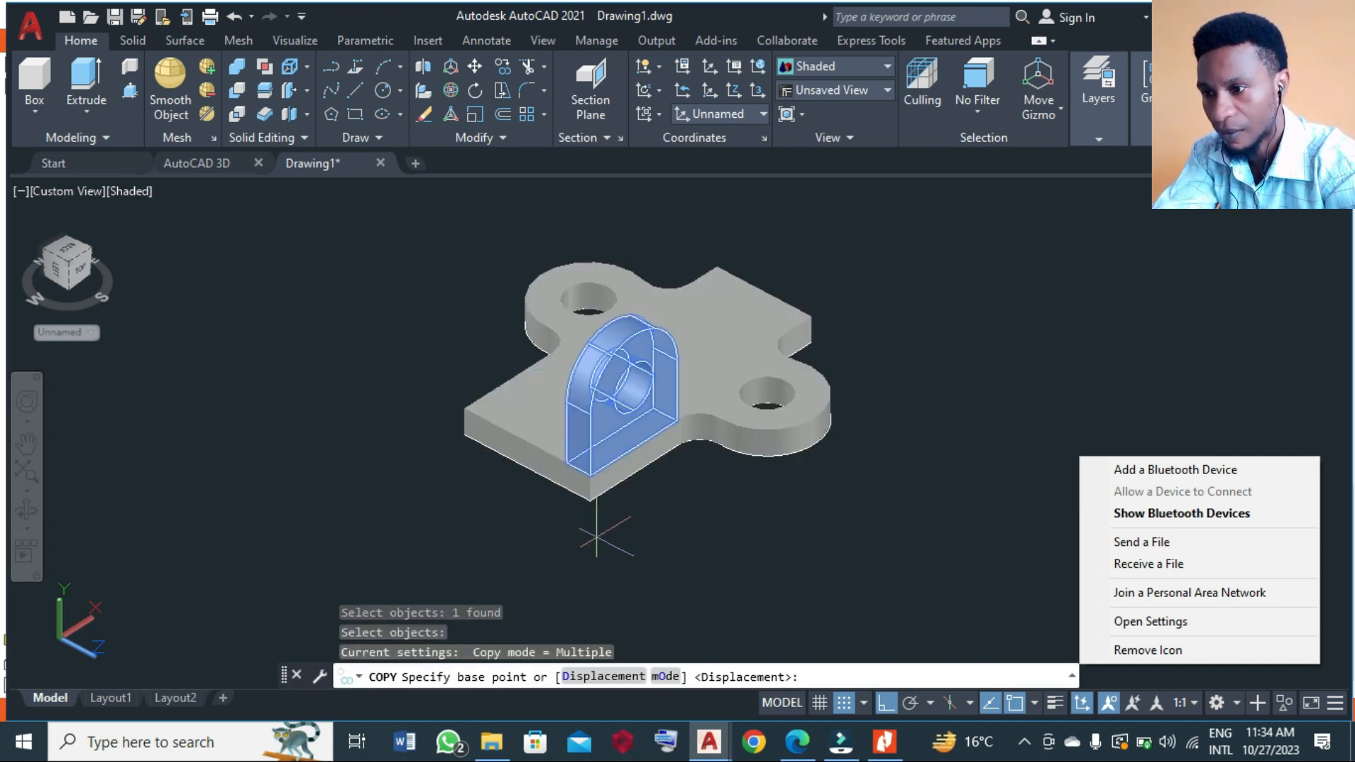
click(568, 464)
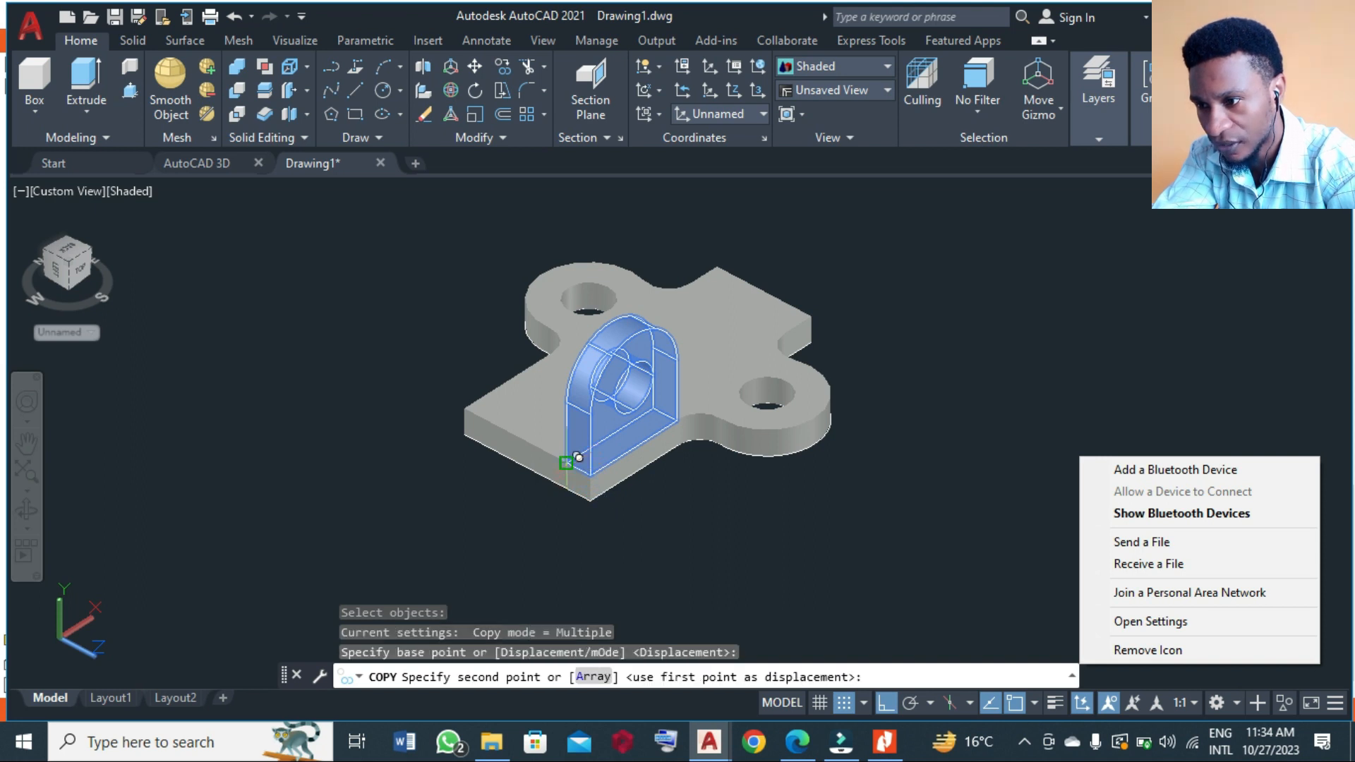
click(465, 406)
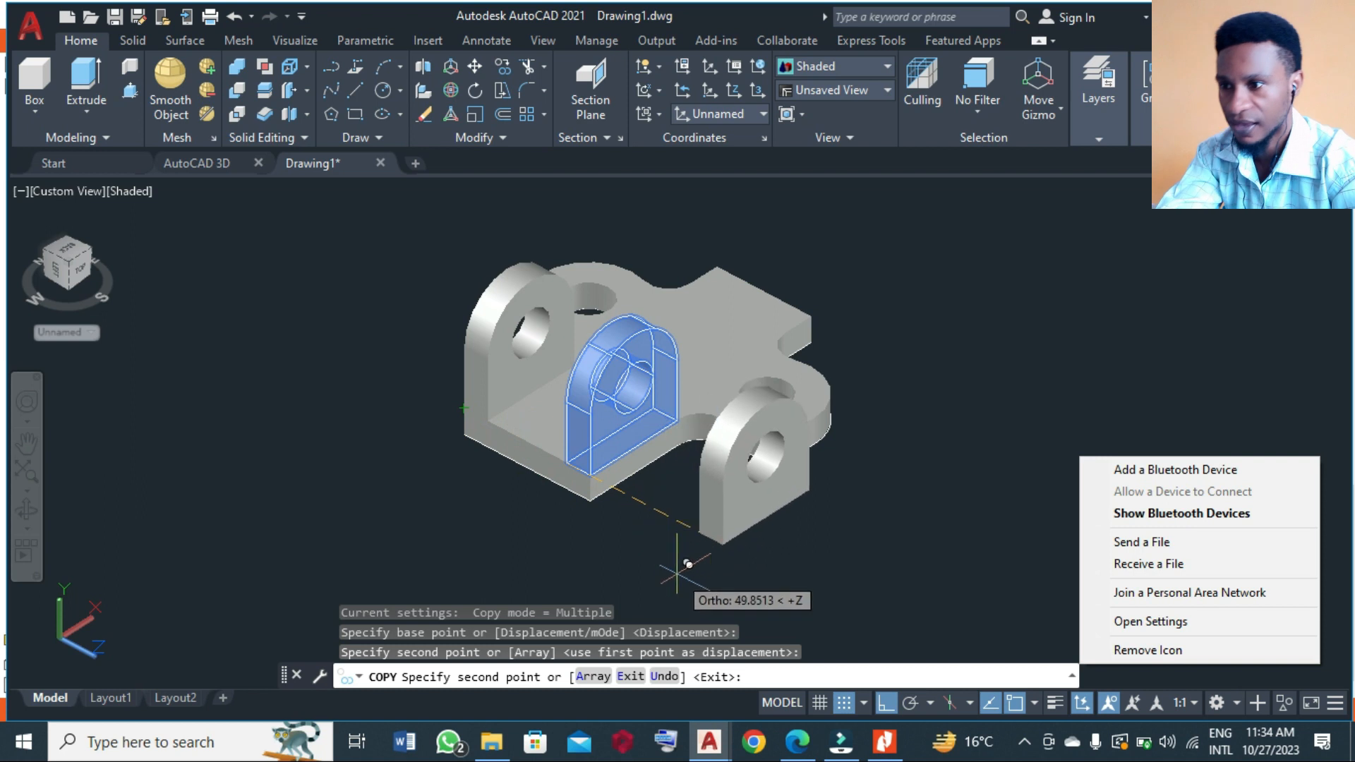
key(Return)
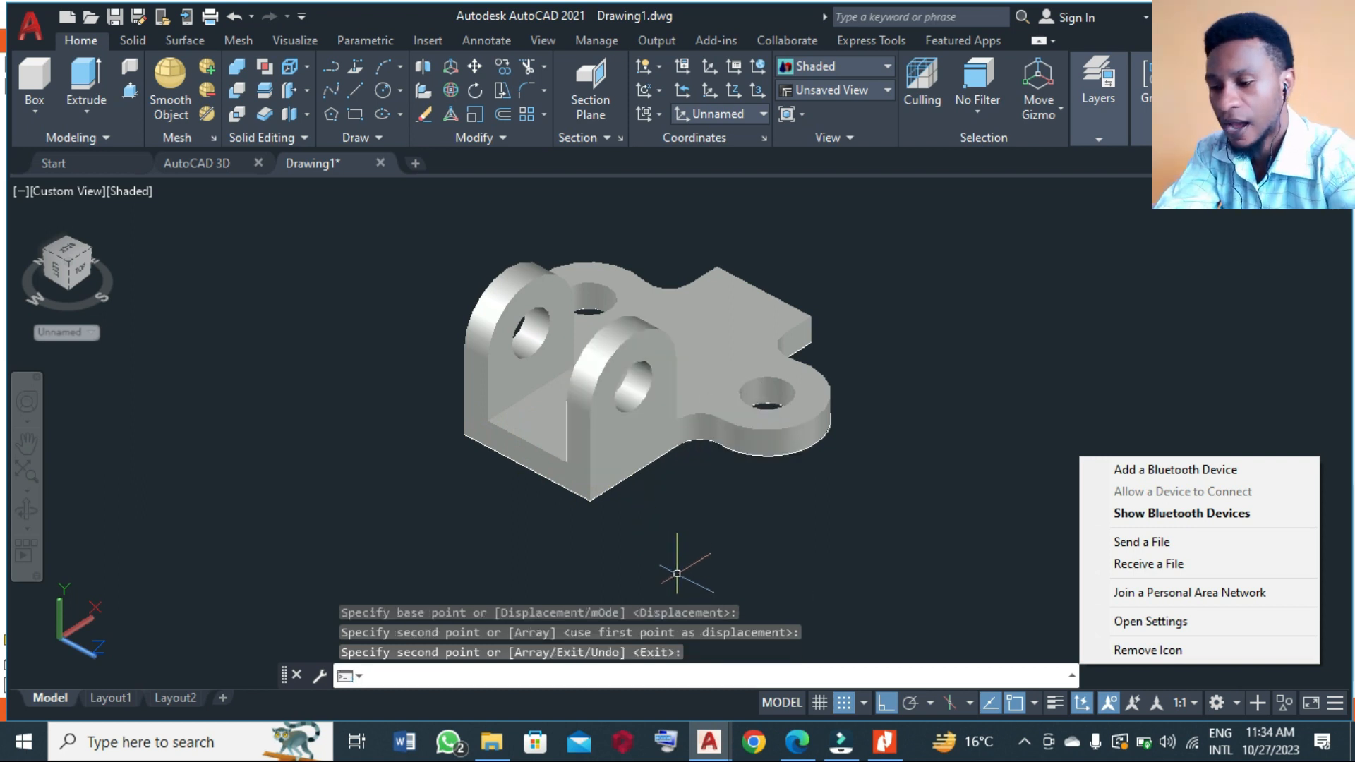
- Copy the near upright from its lower outer corner to the plate's upper corner at the far narrow end
text(co)
key(Return)
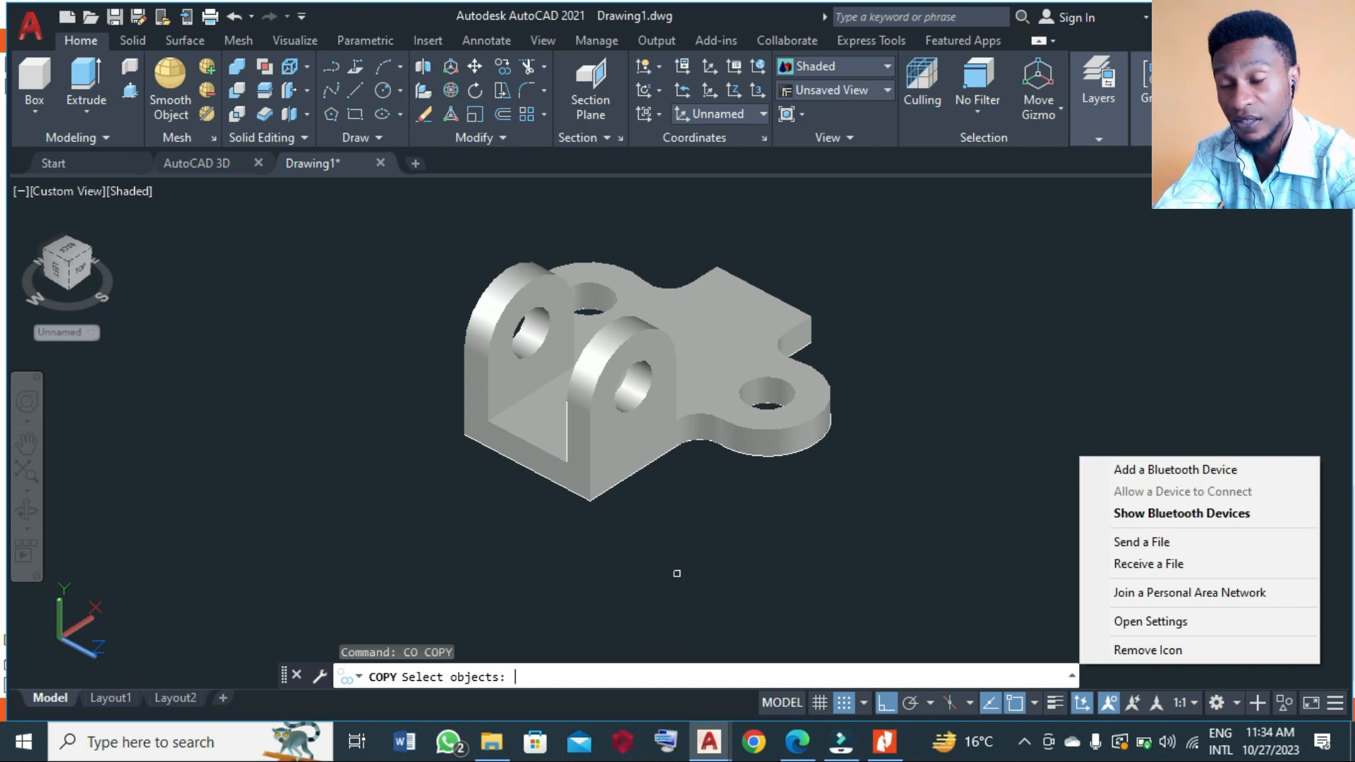
click(585, 420)
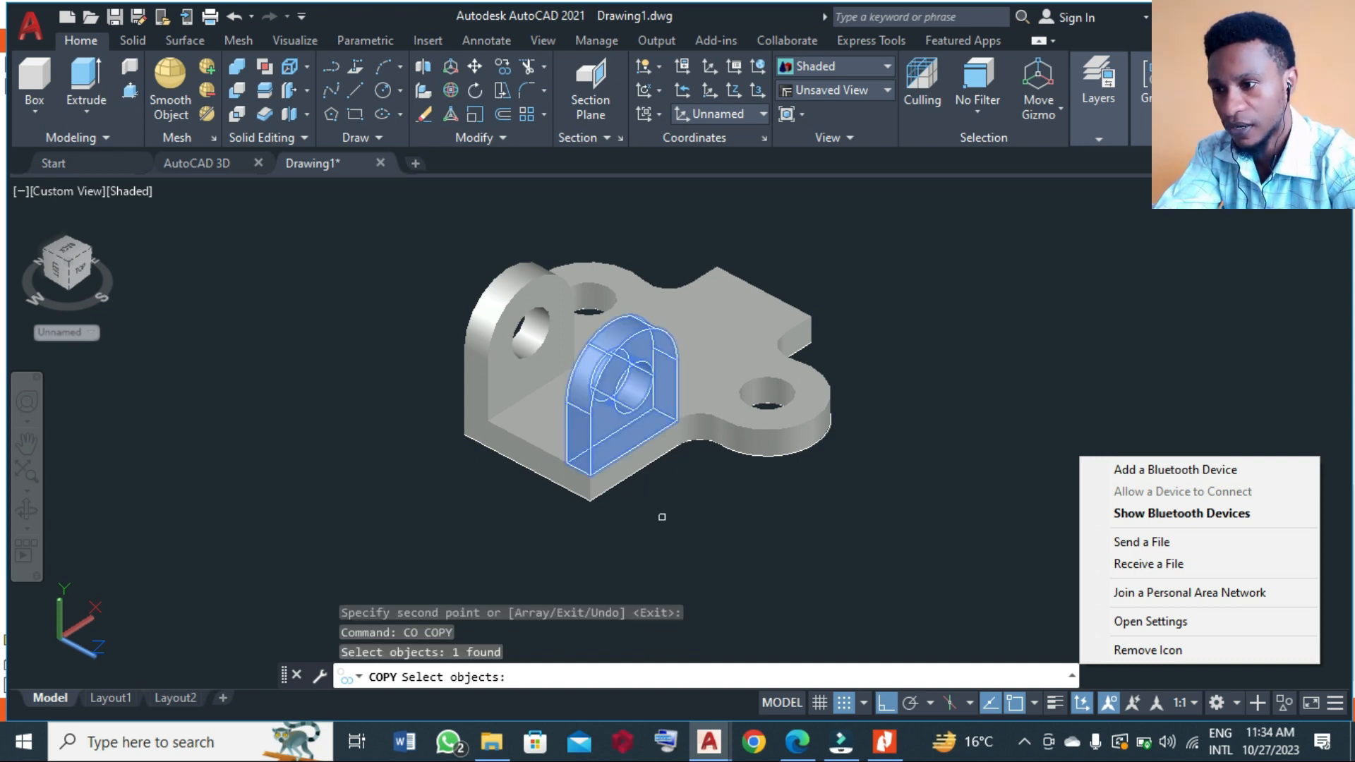
key(Return)
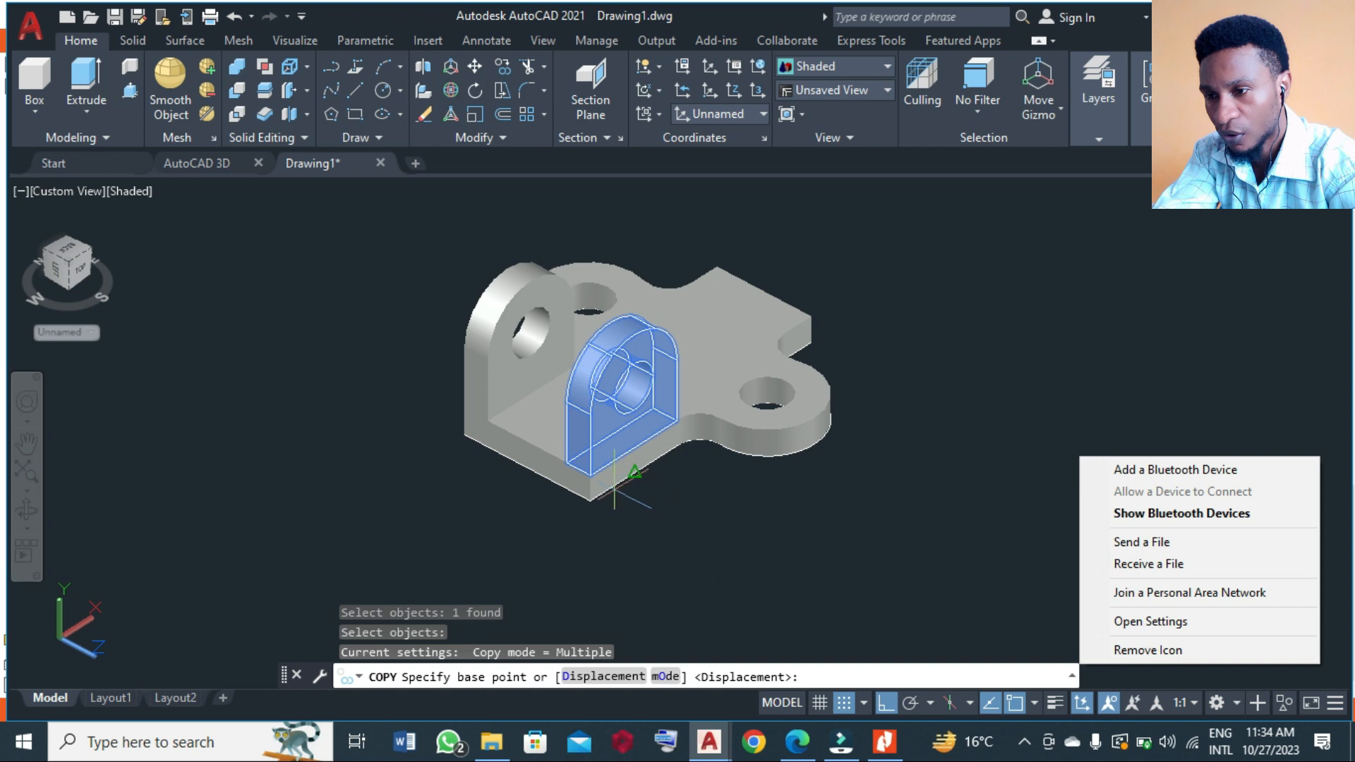
click(590, 474)
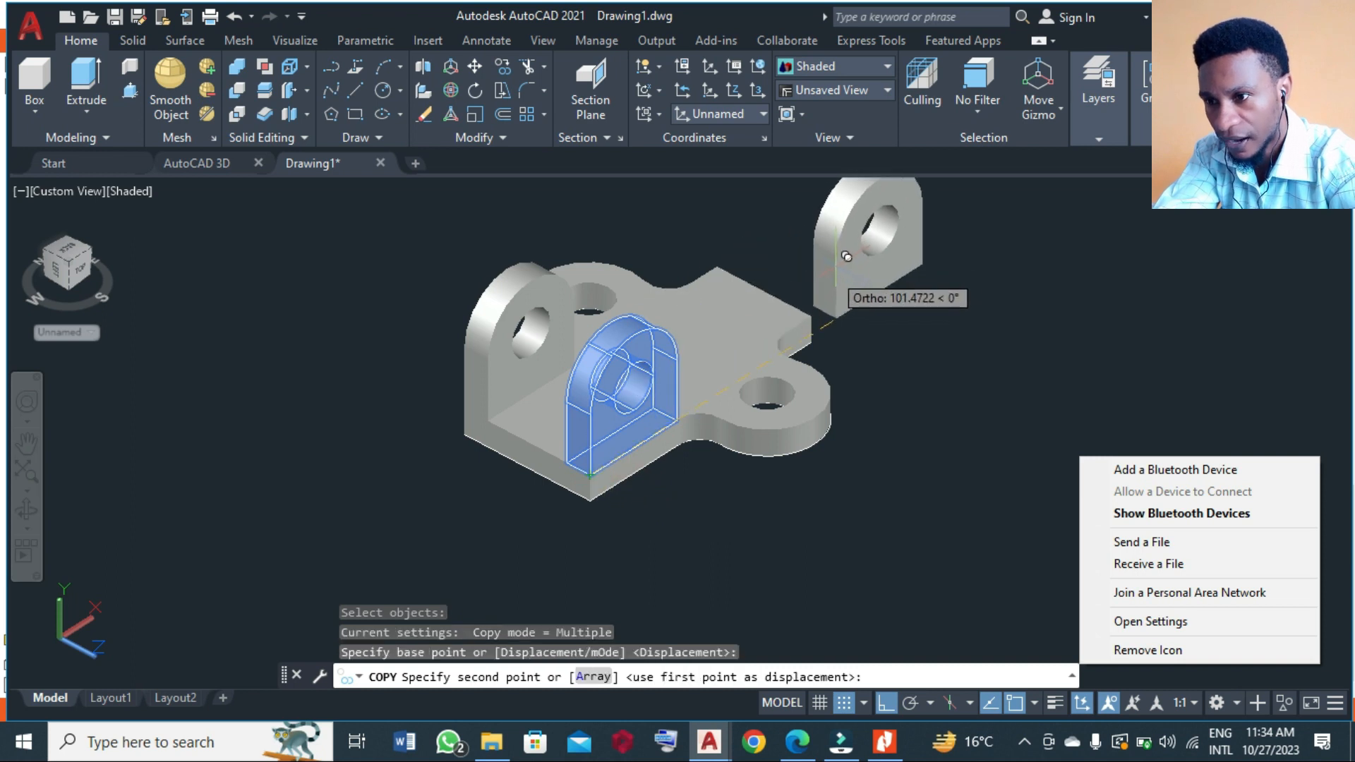
click(816, 297)
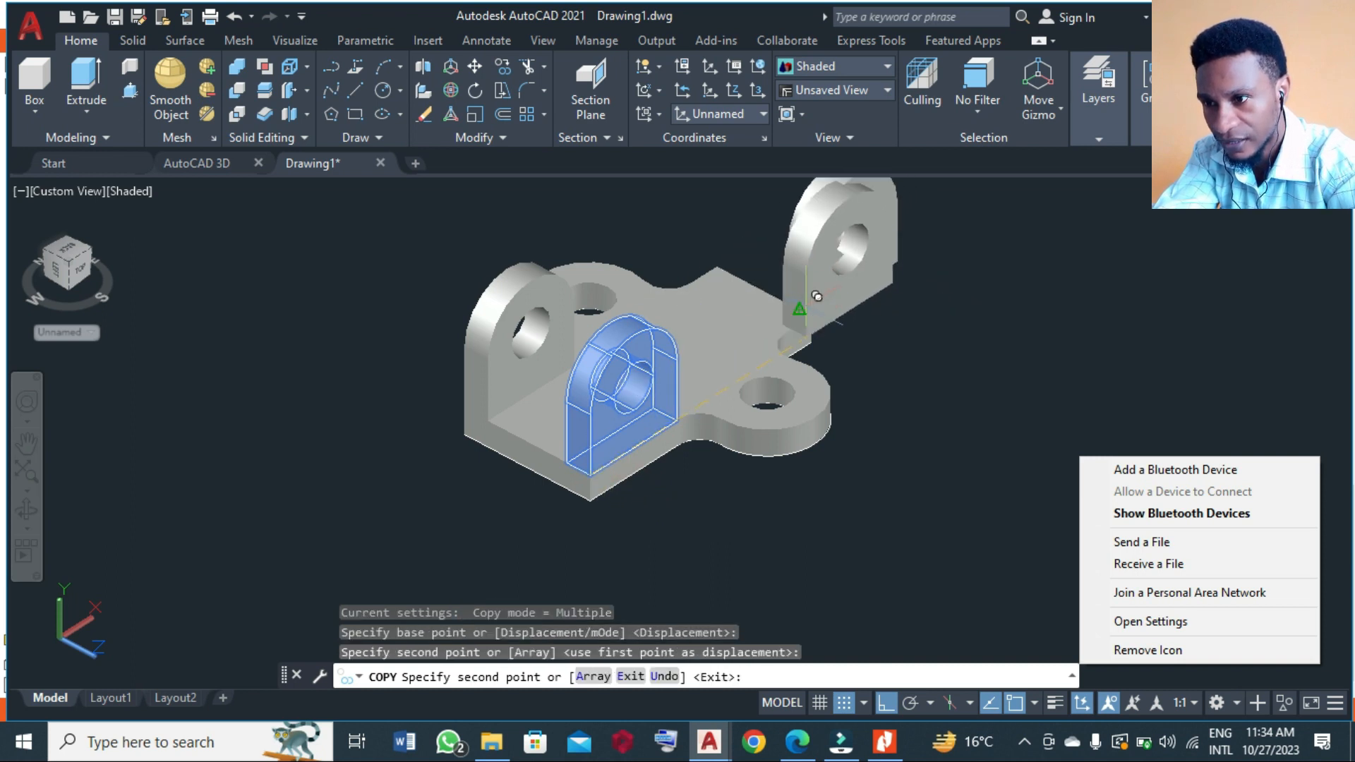
key(Return)
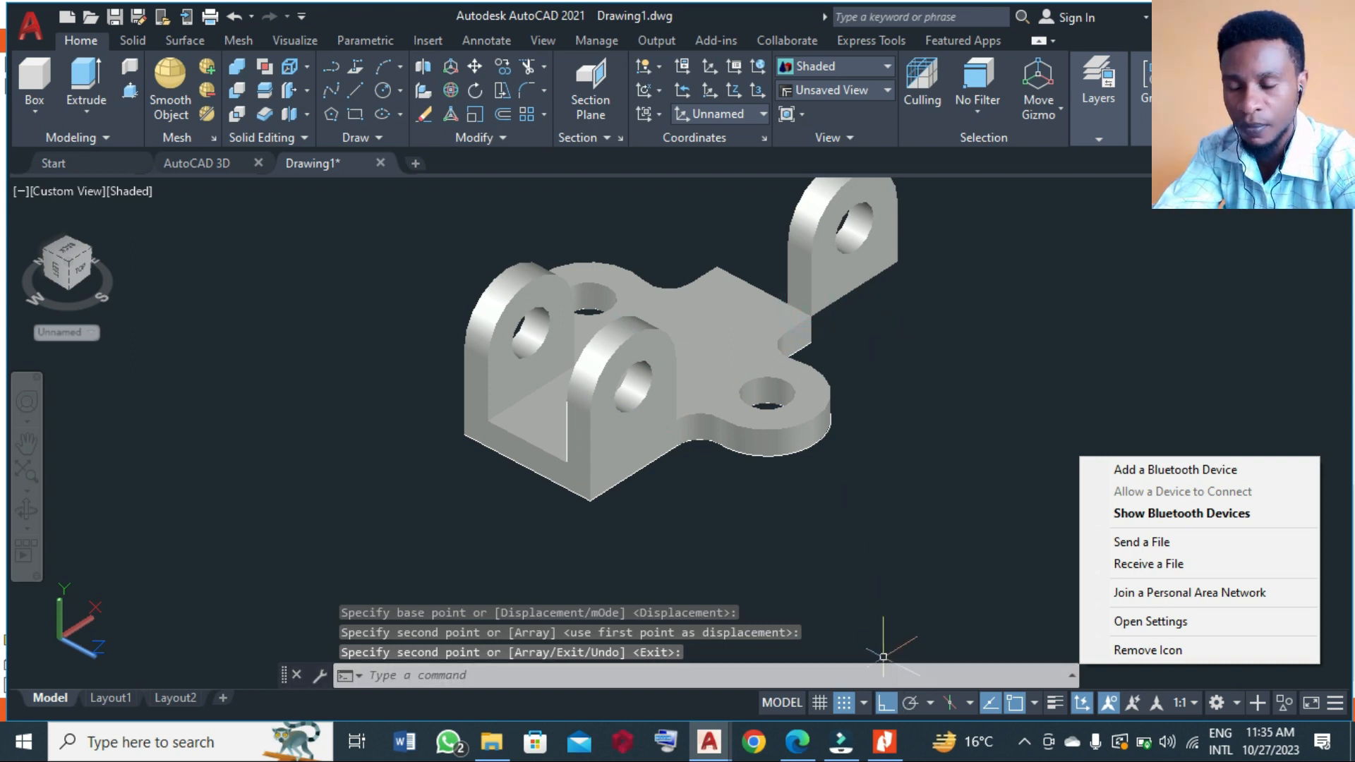
click(890, 479)
click(850, 504)
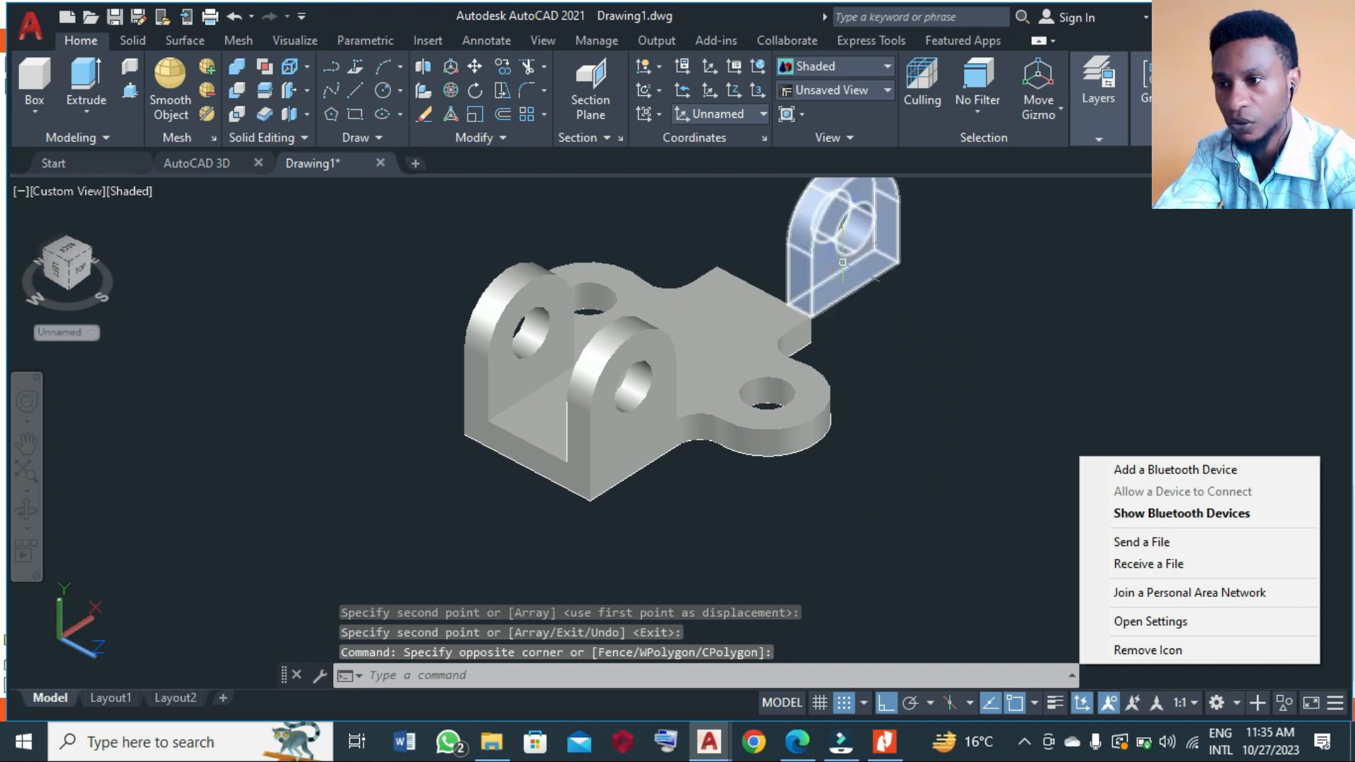
- Set the default selection gizmo to the Rotate Gizmo
scroll(843, 264, up, 3)
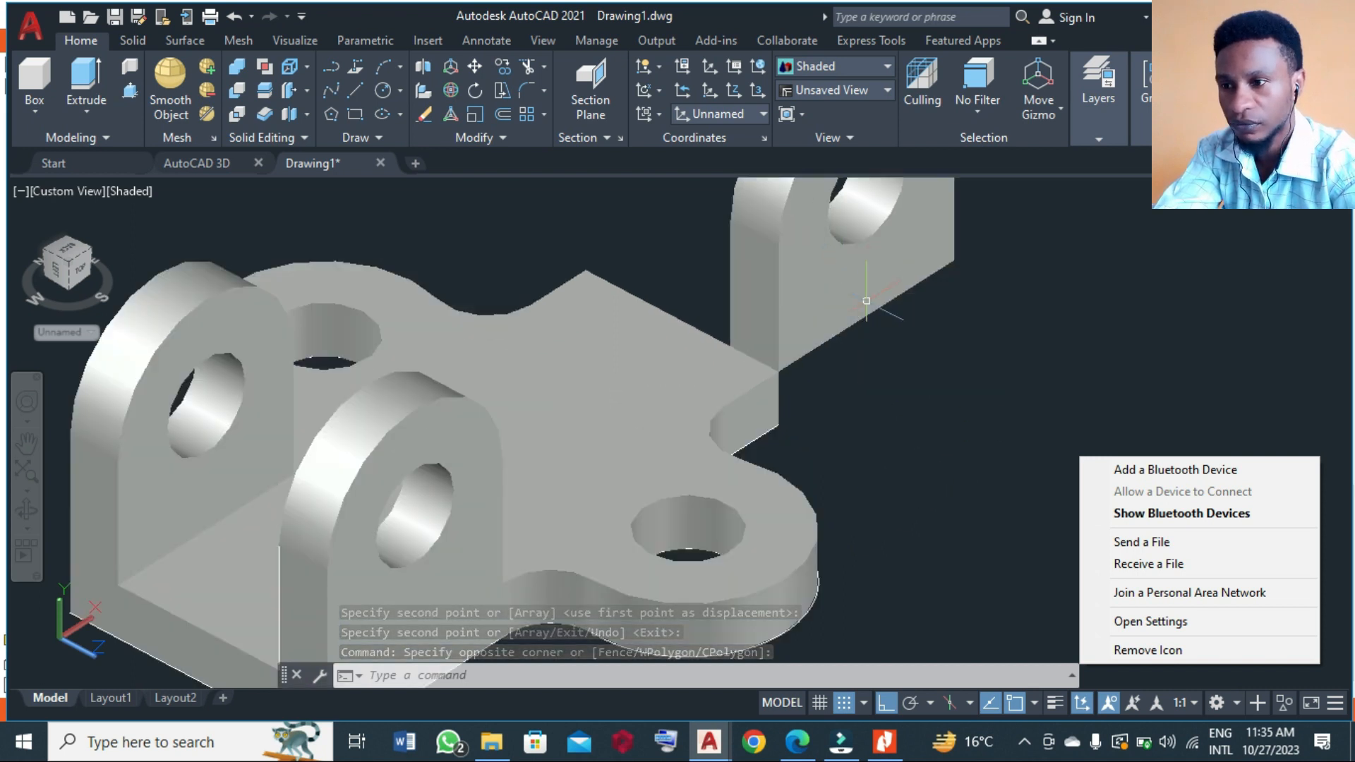
scroll(872, 318, down, 3)
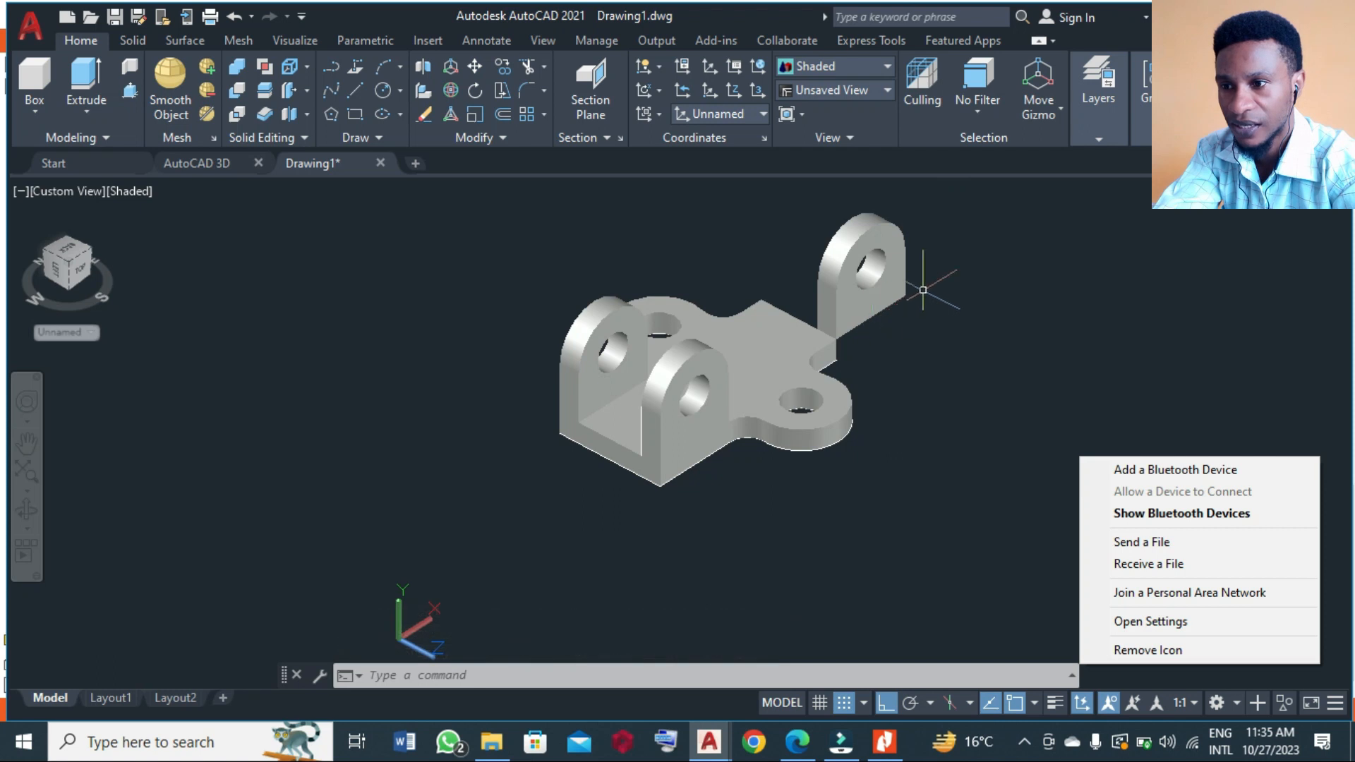
scroll(897, 244, up, 2)
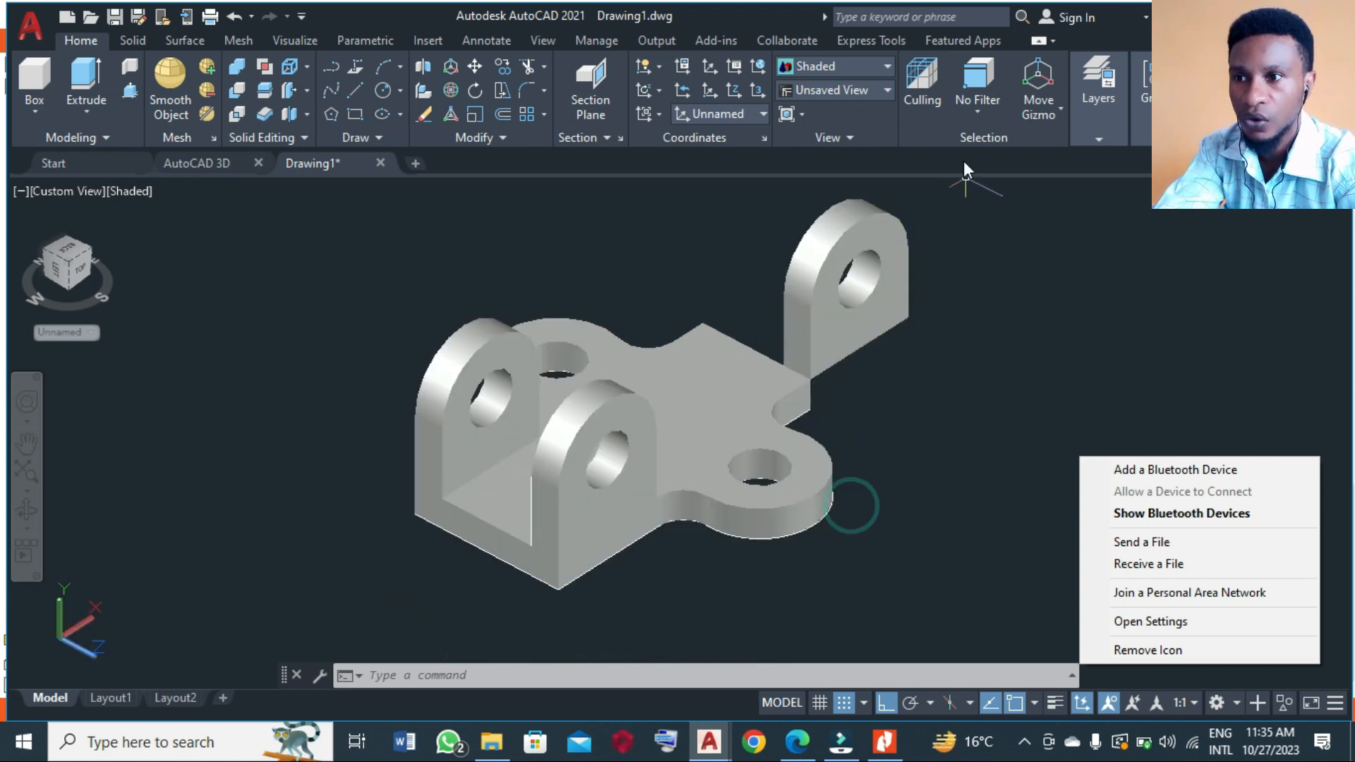
click(1061, 108)
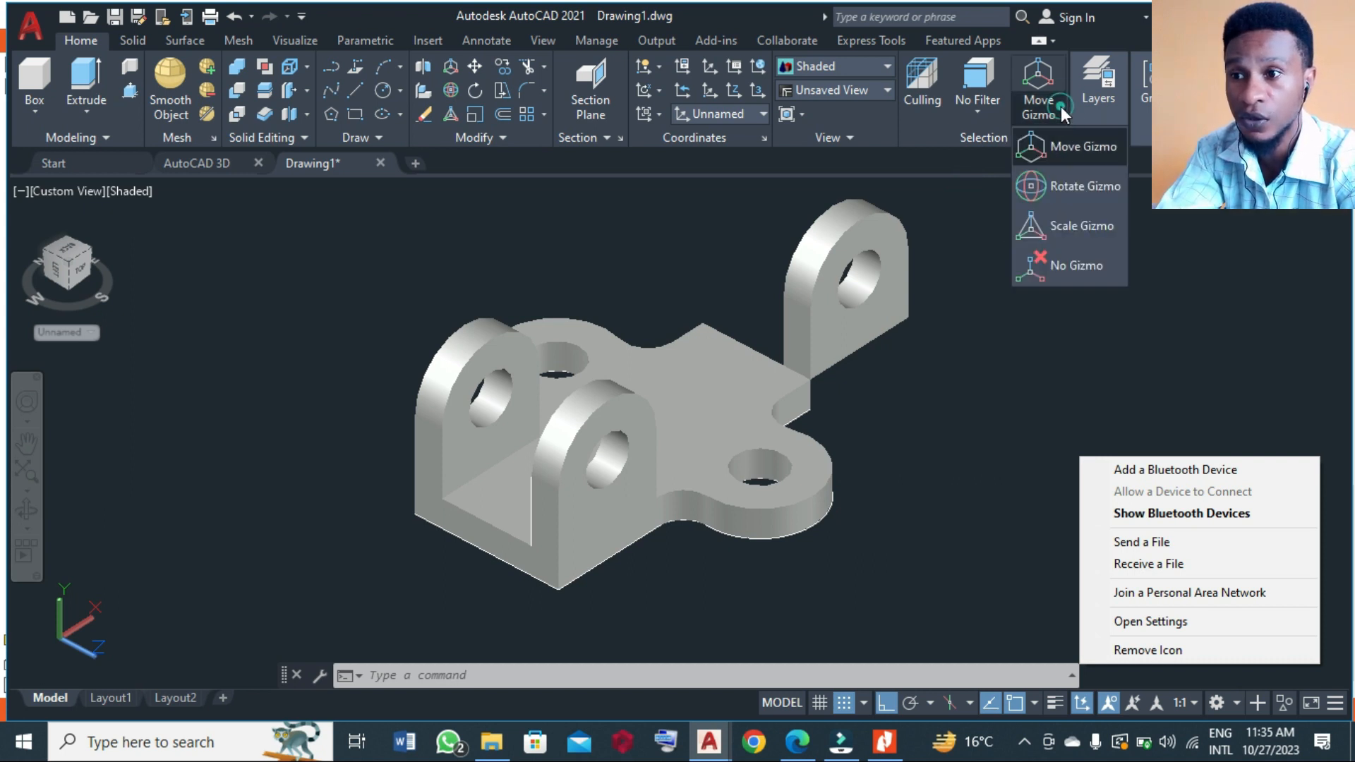
click(1068, 186)
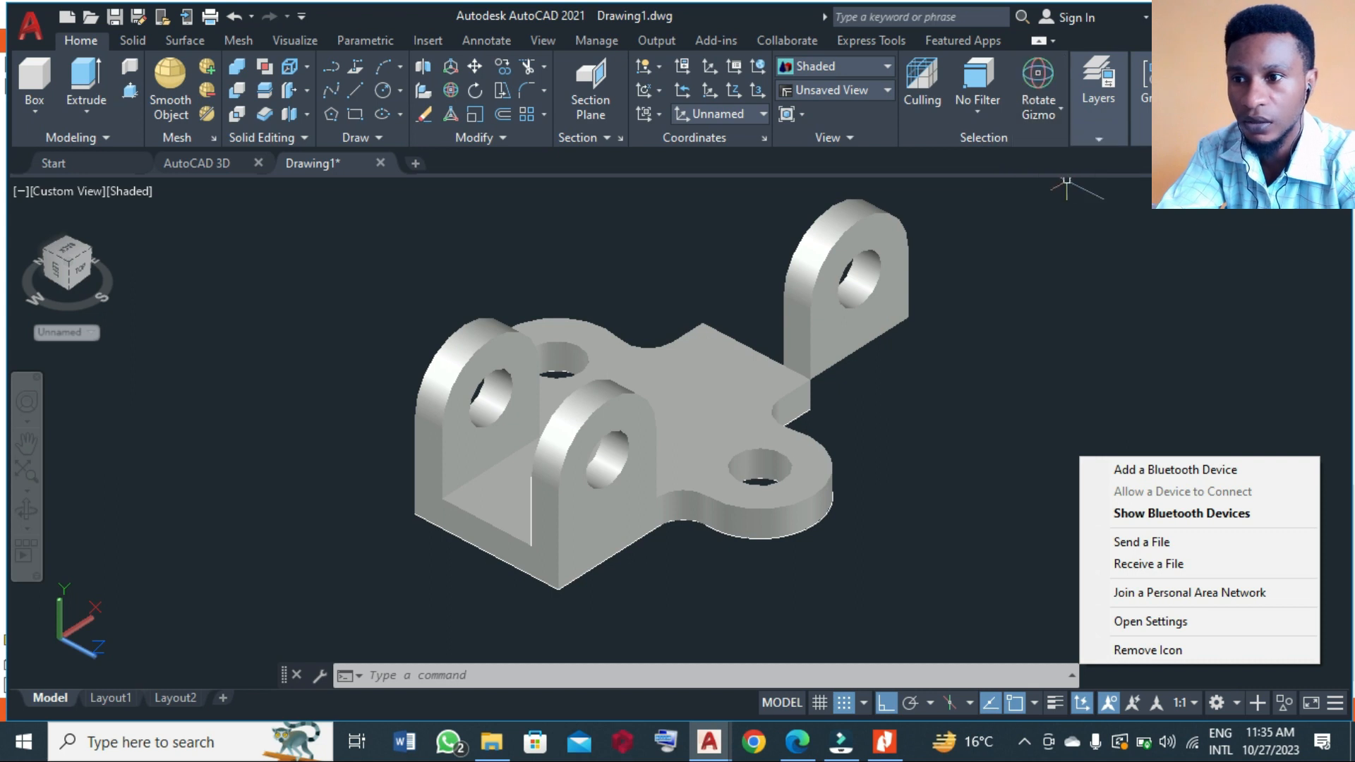
- Rotate the far upright a quarter turn about the vertical axis through its lower corner so it stands along the plate's end edge
click(867, 239)
scroll(909, 253, up, 3)
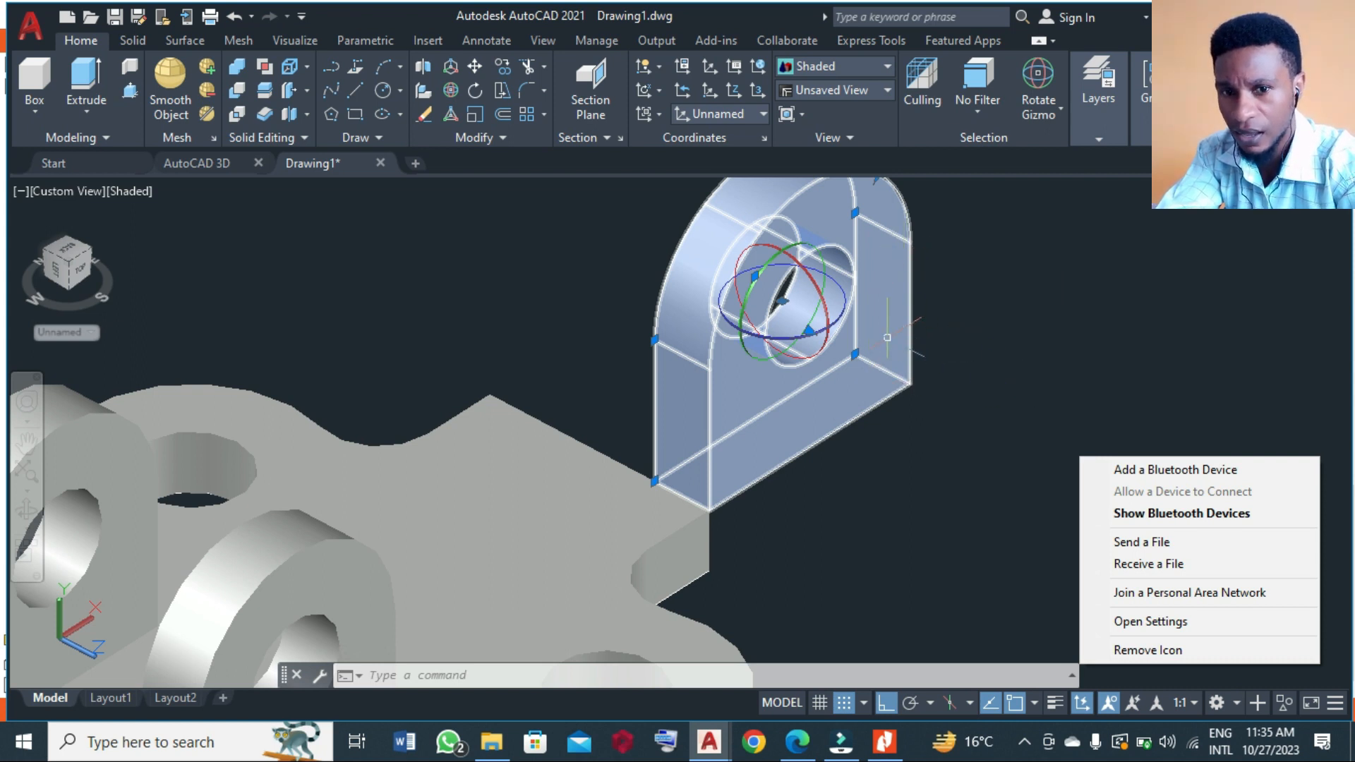
click(783, 300)
click(709, 510)
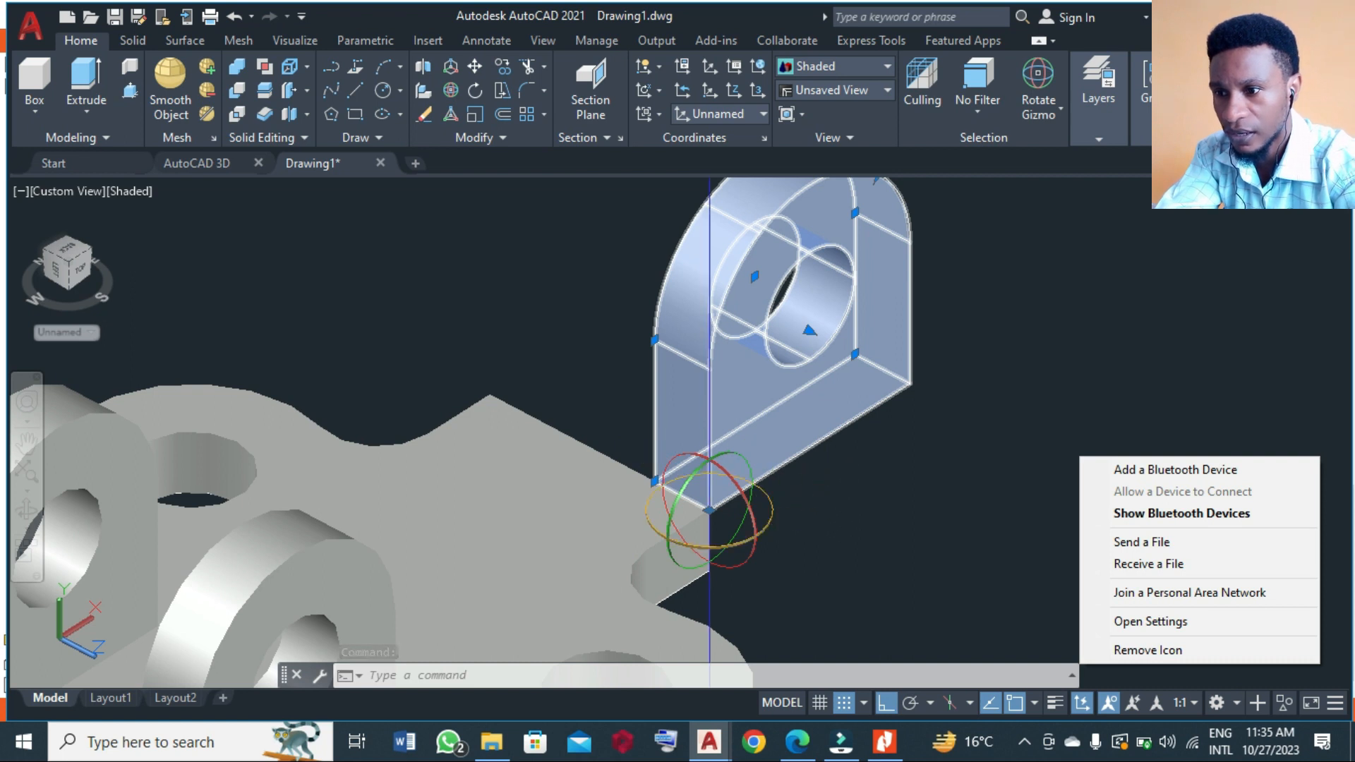
click(769, 521)
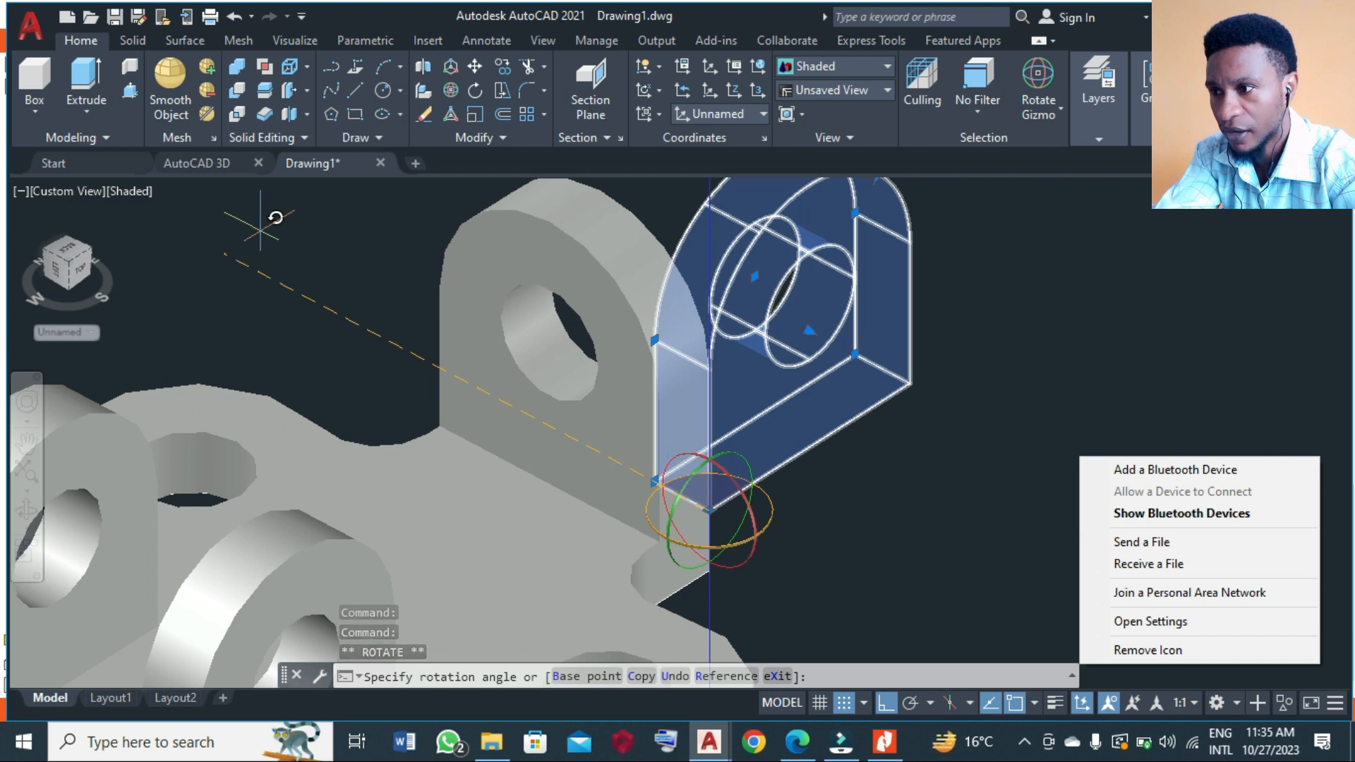
click(886, 701)
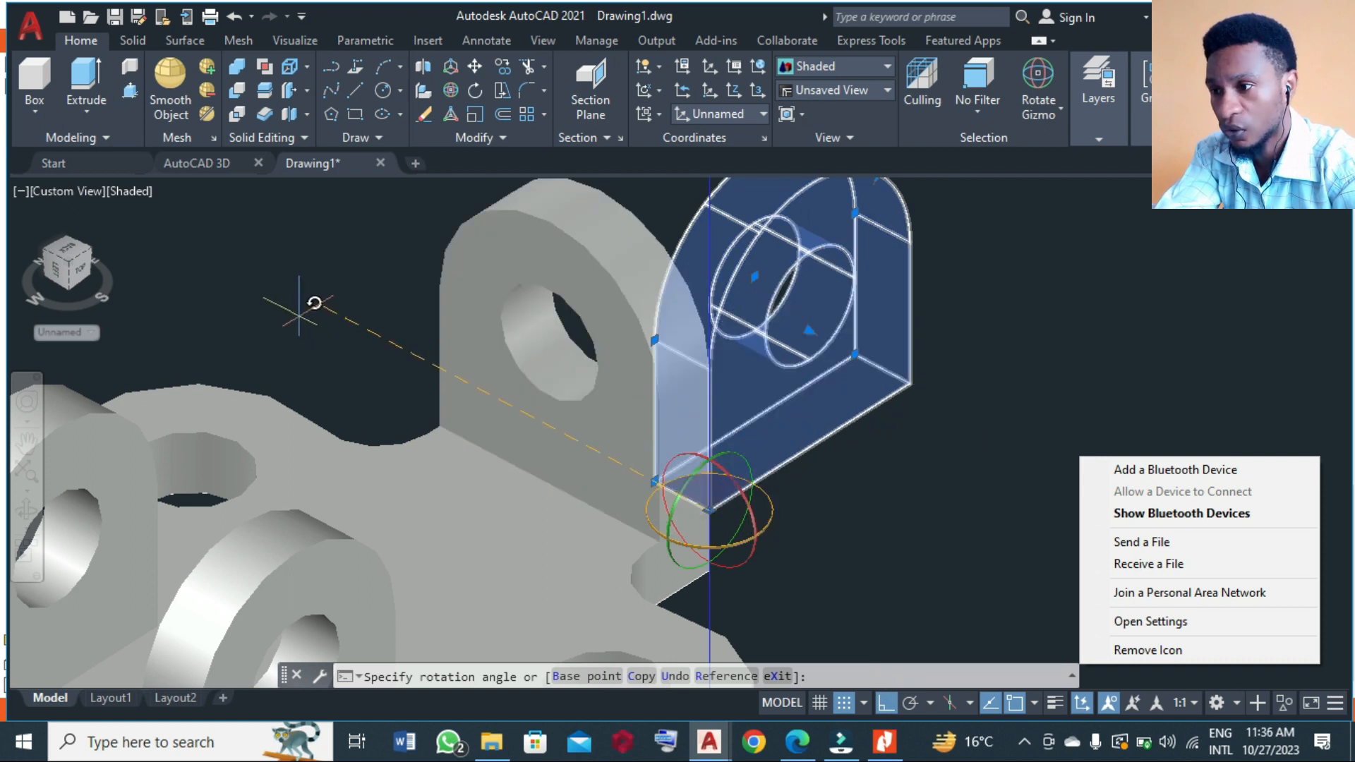
click(277, 274)
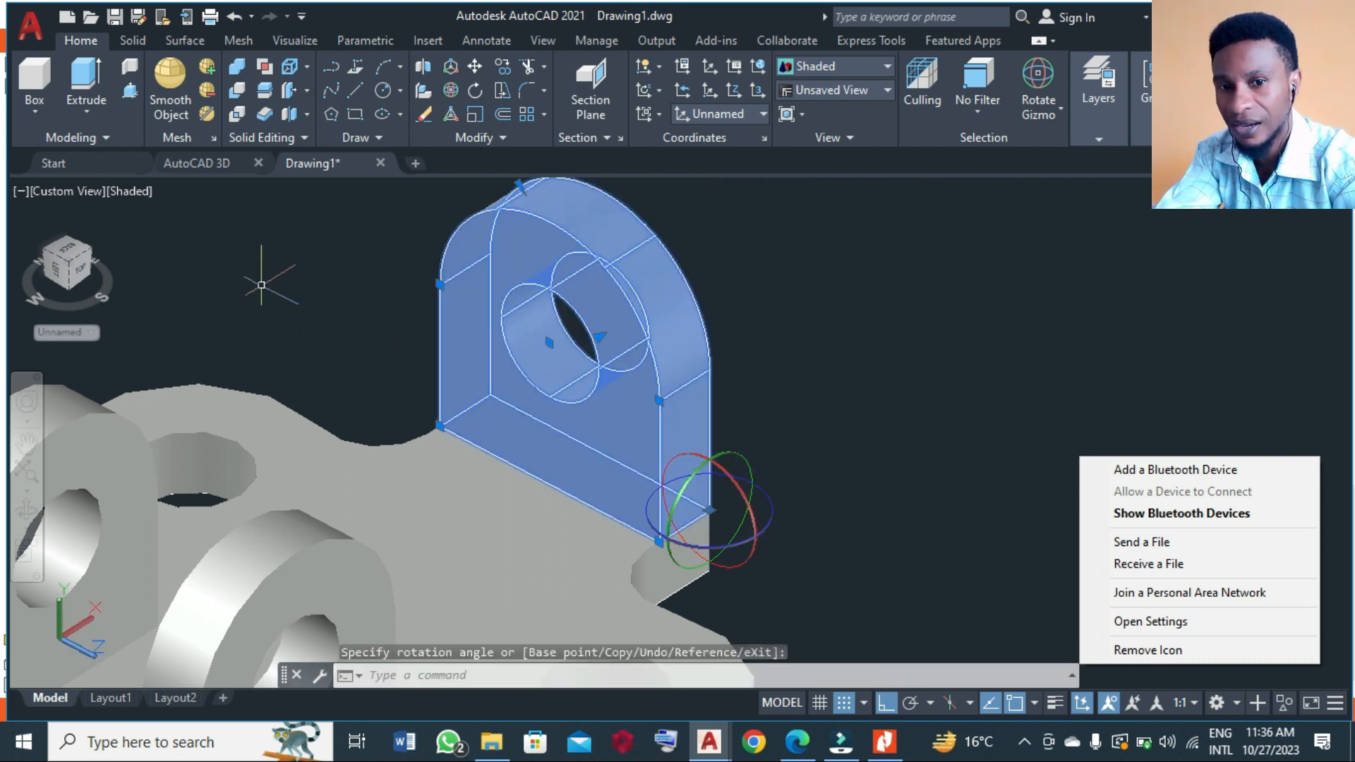
scroll(833, 271, down, 4)
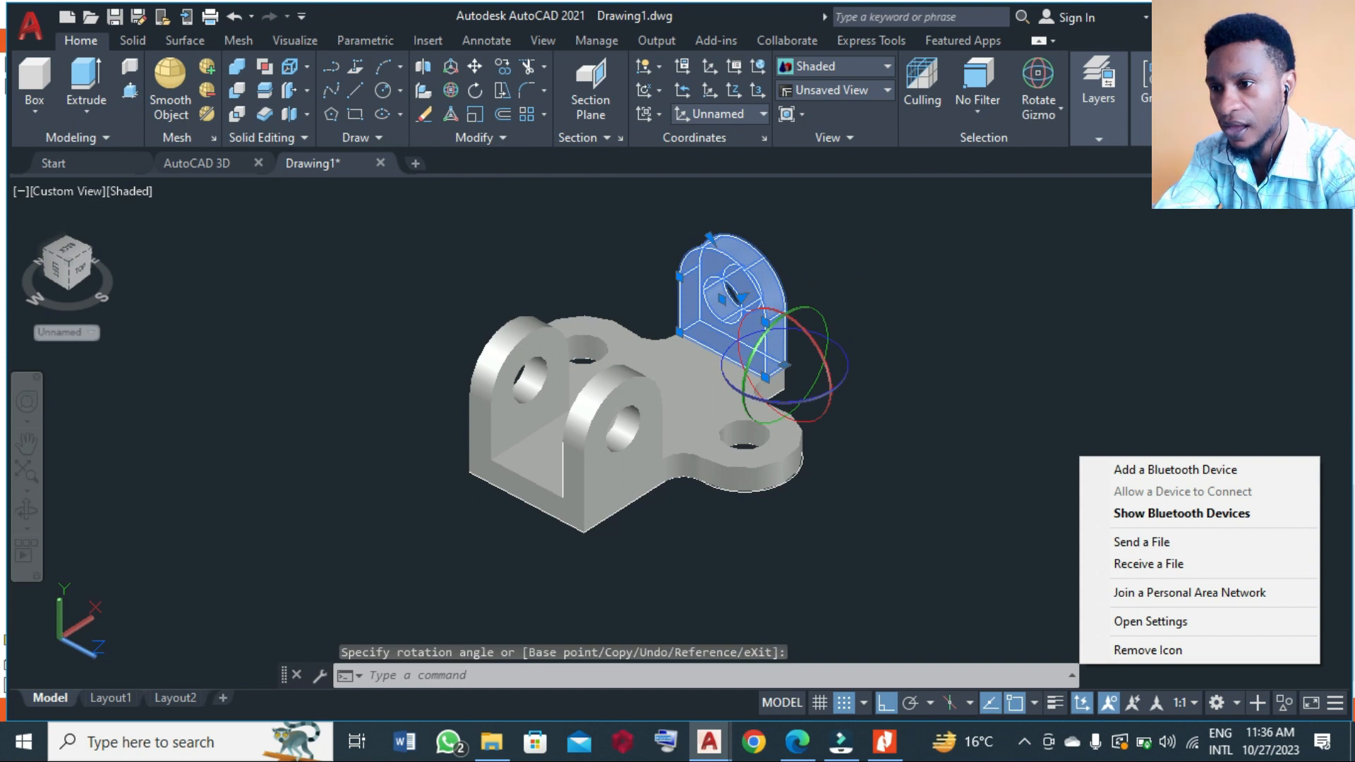
key(Escape)
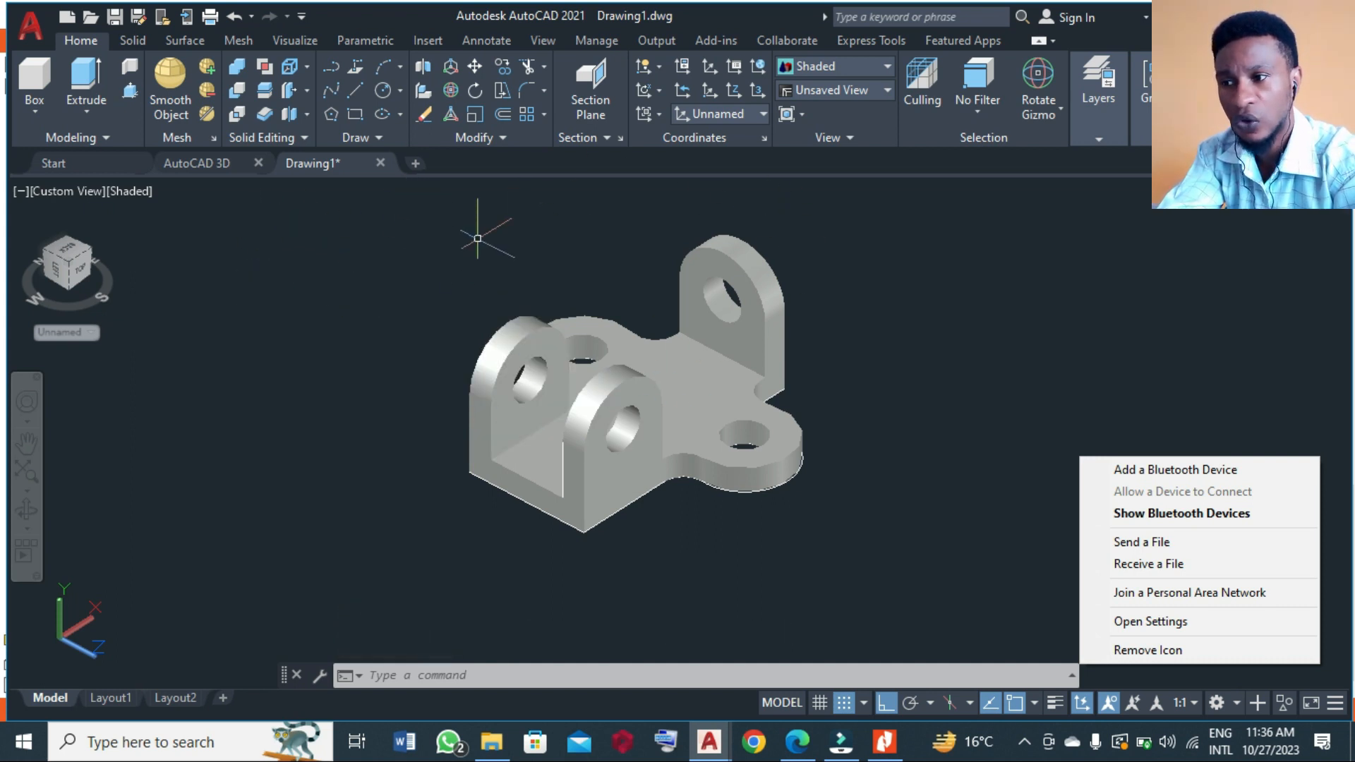
- Union the base plate and the three uprights into one solid
click(244, 64)
click(377, 209)
click(900, 604)
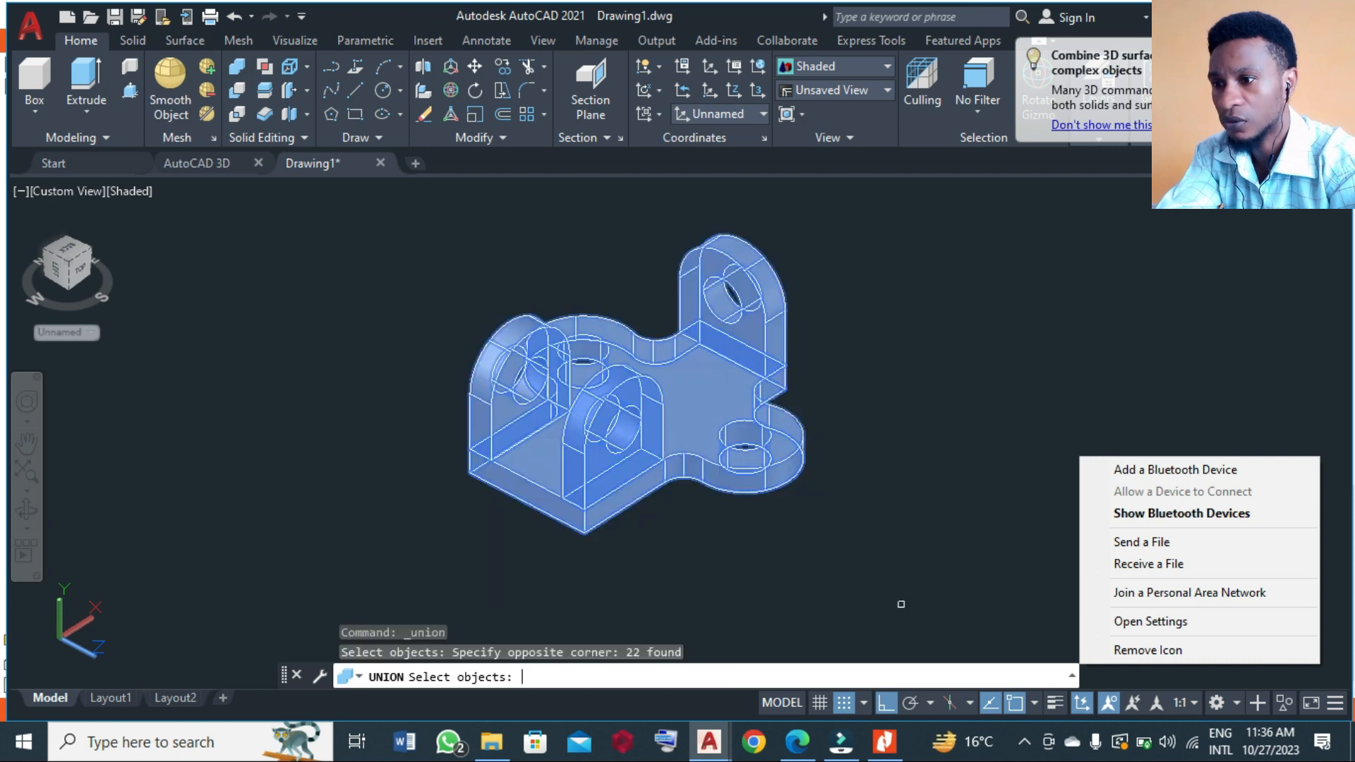
key(Return)
- Move the united bracket solid clear of the leftover 2D outline beneath it
text(m)
key(Return)
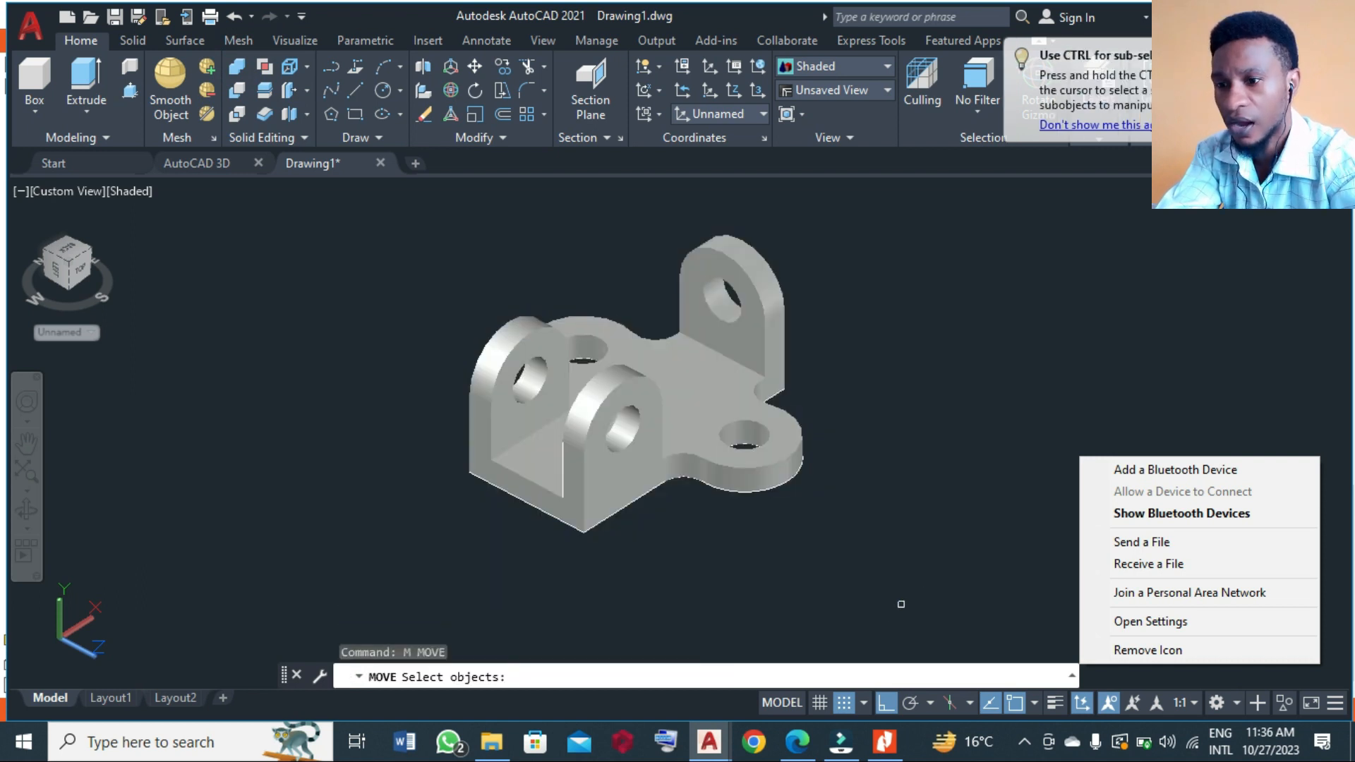
click(690, 414)
key(Return)
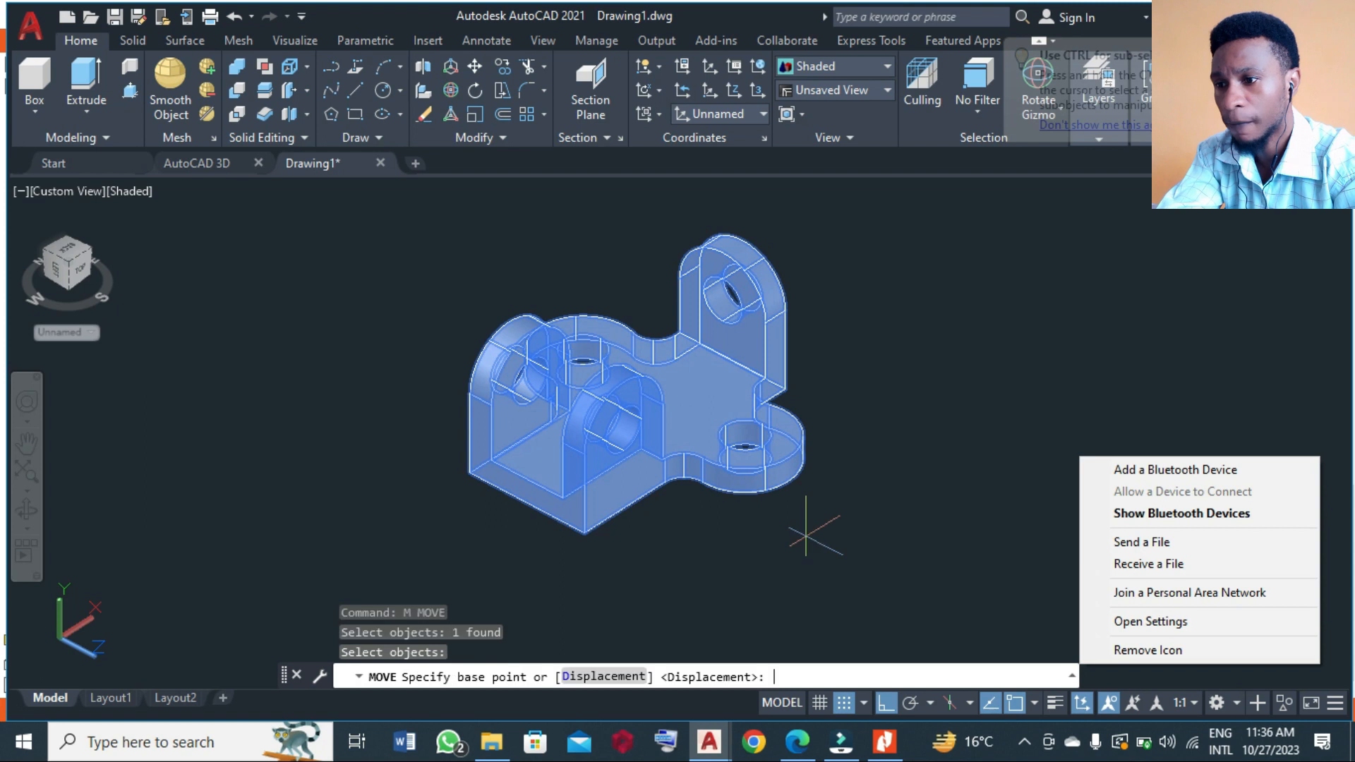
click(811, 537)
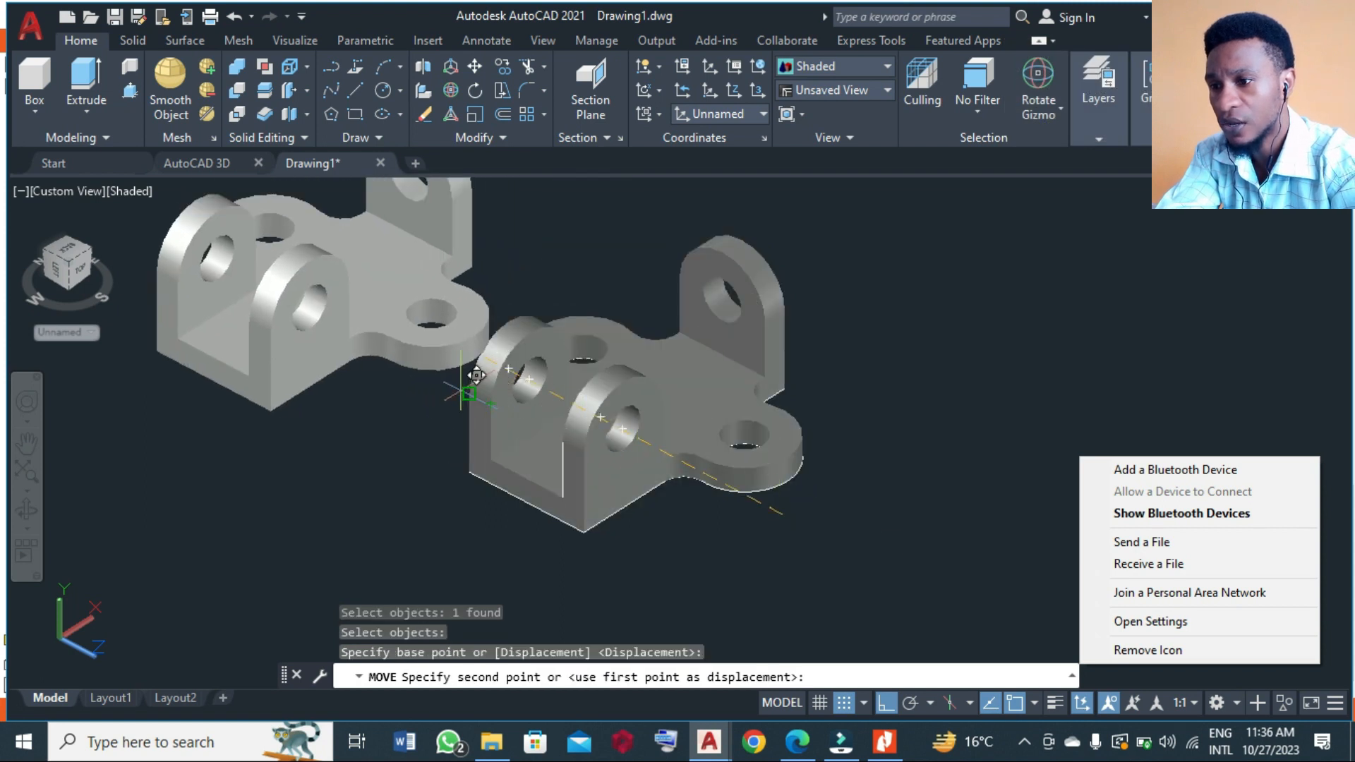
click(450, 384)
- Erase the leftover 2D plate outline, circles and construction lines
text(e)
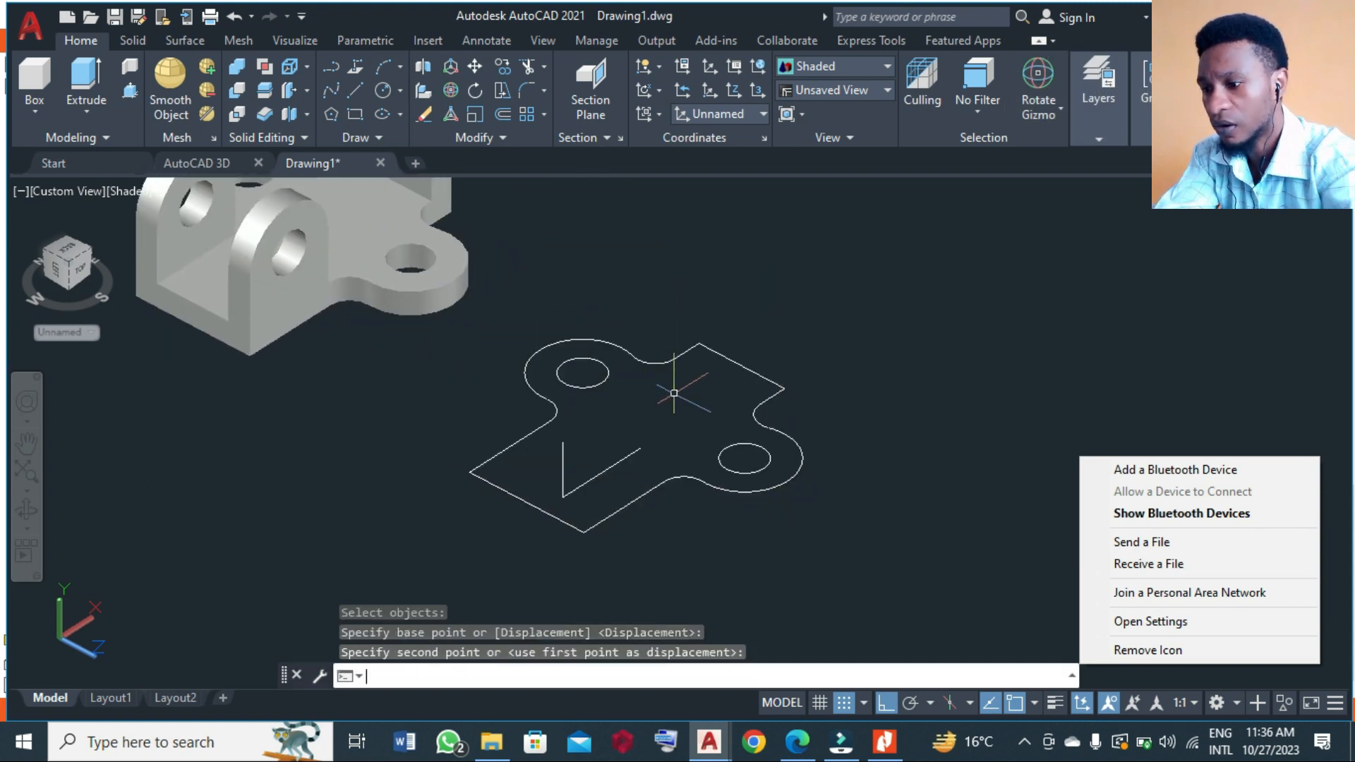
key(Return)
click(459, 199)
click(972, 625)
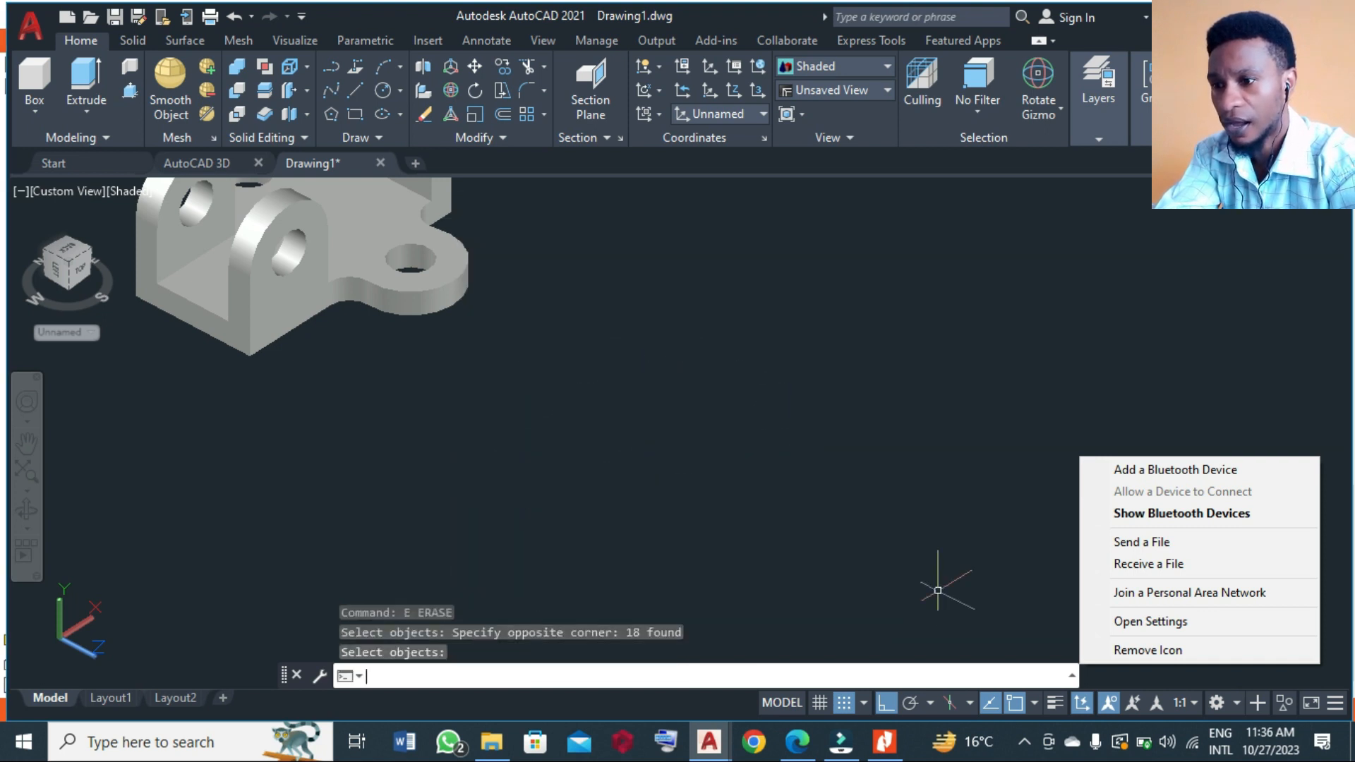
key(Return)
- Orbit the view to examine the finished bracket from a higher angle
click(963, 518)
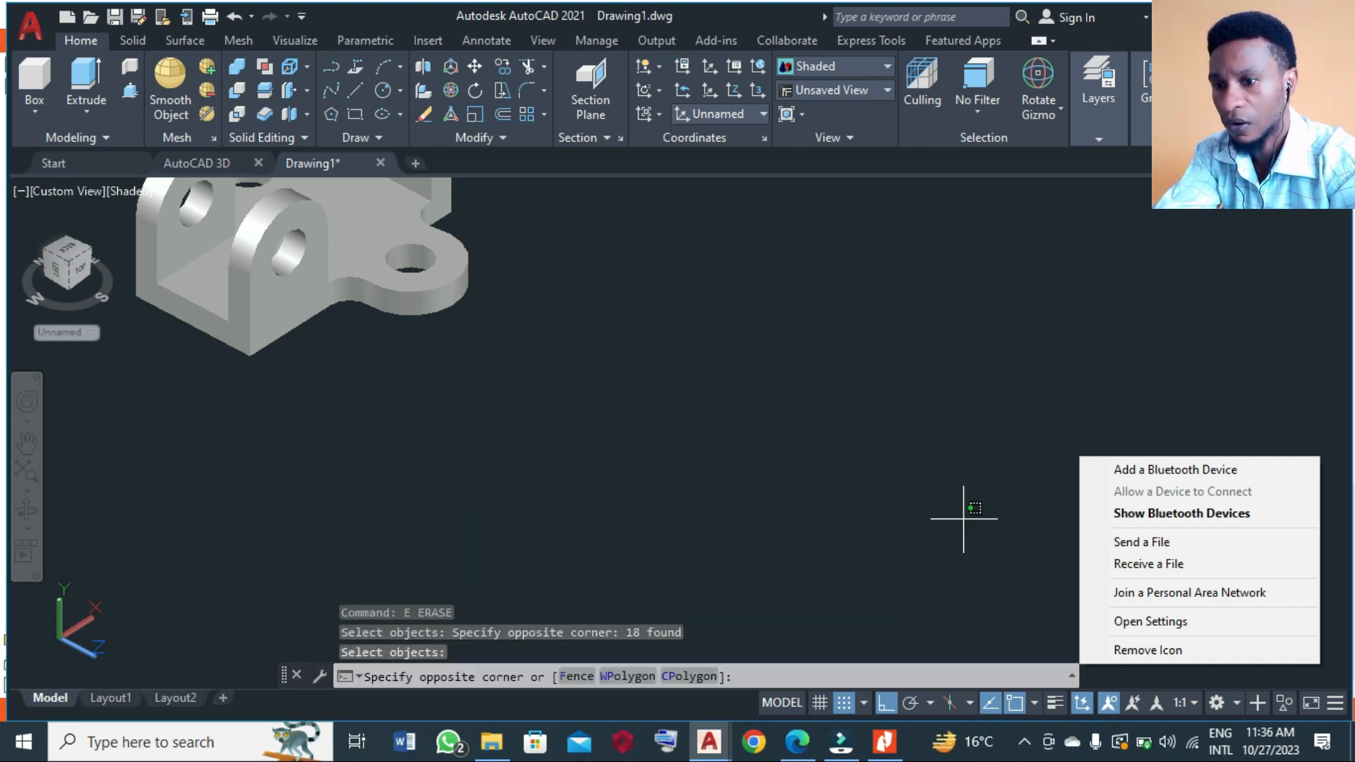
scroll(963, 519, down, 2)
click(832, 448)
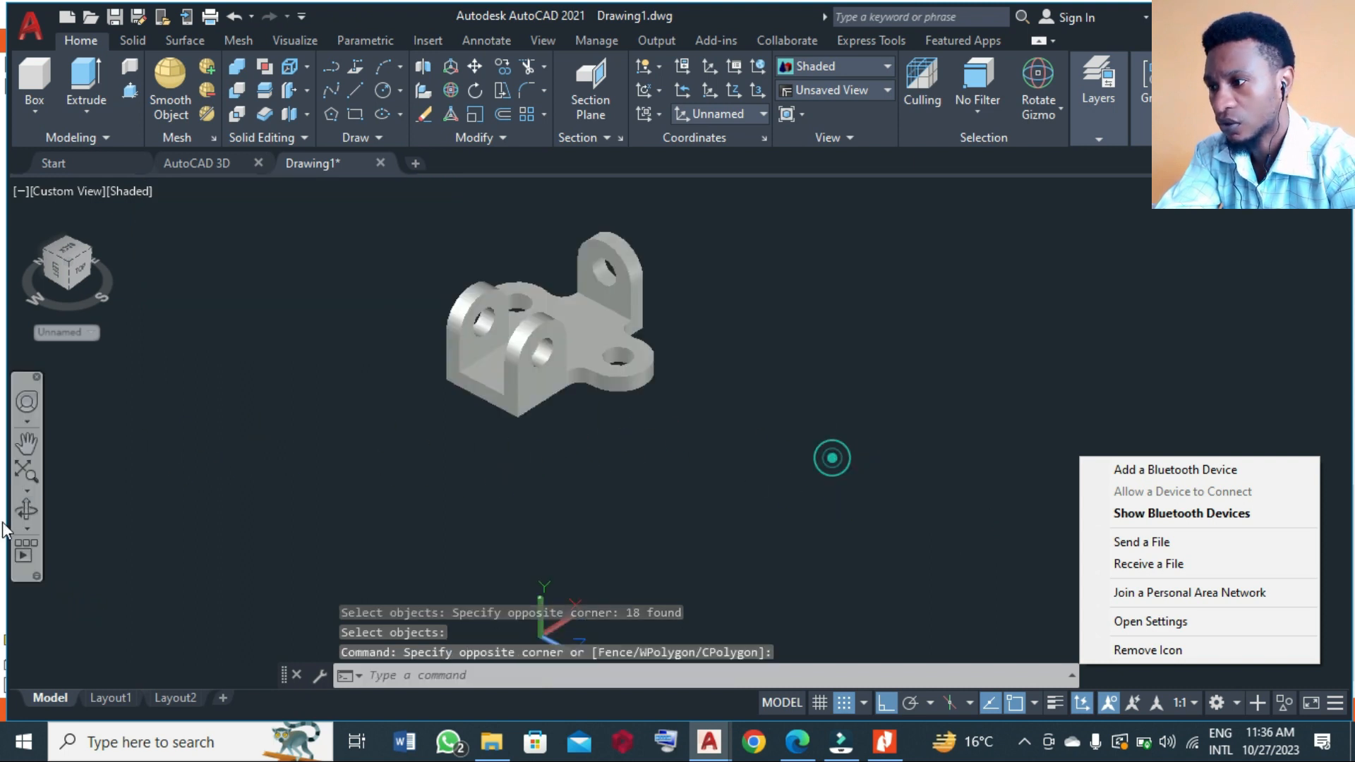
click(26, 509)
drag(469, 283, 467, 315)
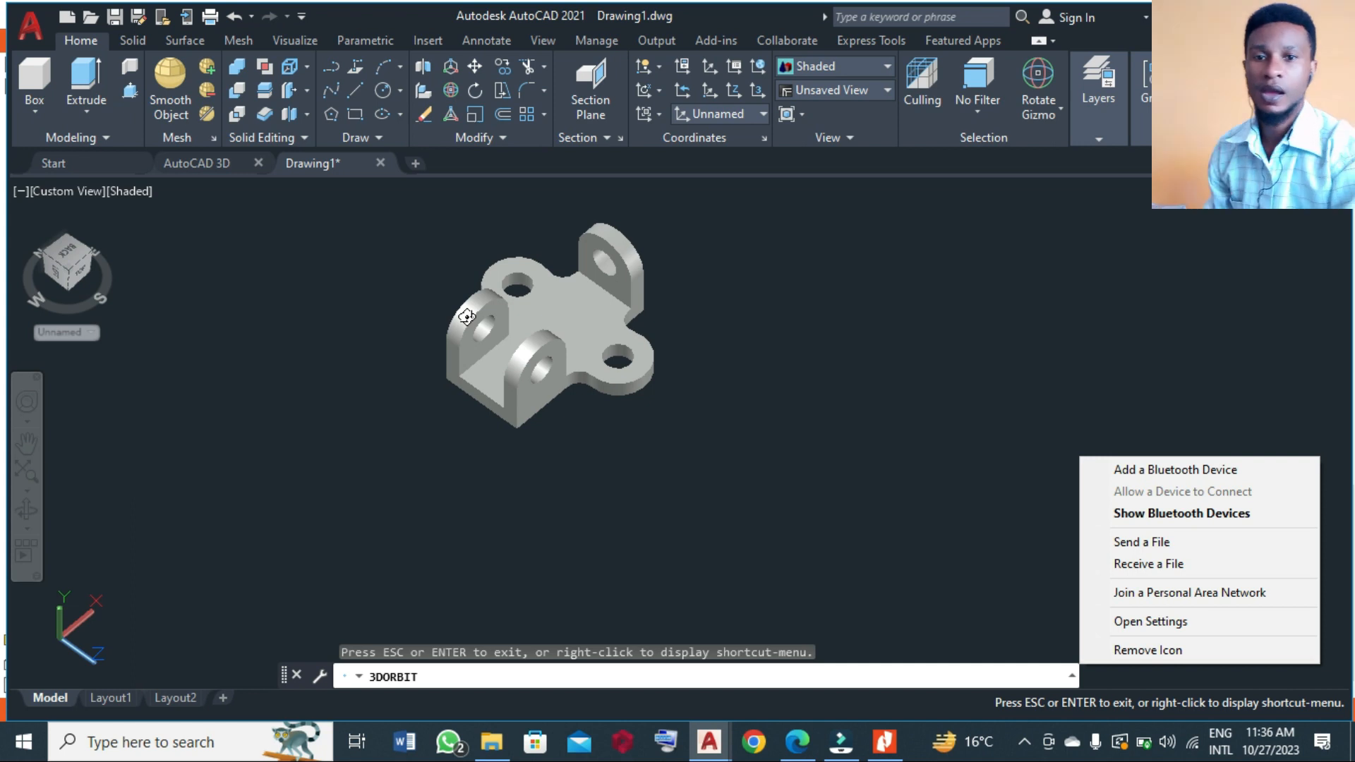